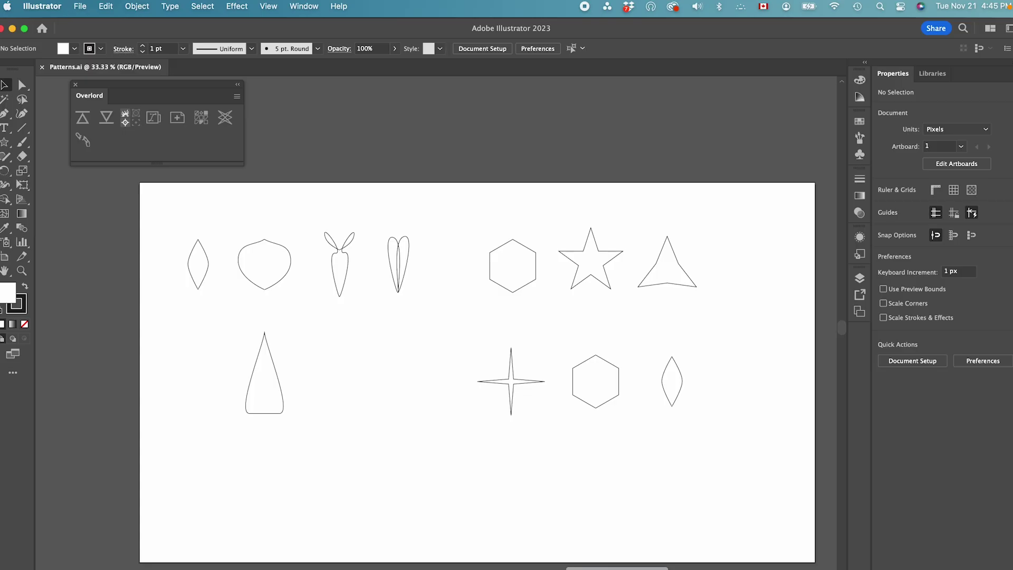
# Switch to After Effects and copy the pointed leaf shape, Ellipse 1, from the Shapes composition into MainComp.
pyautogui.click(617, 566)
pyautogui.press('super+Tab')
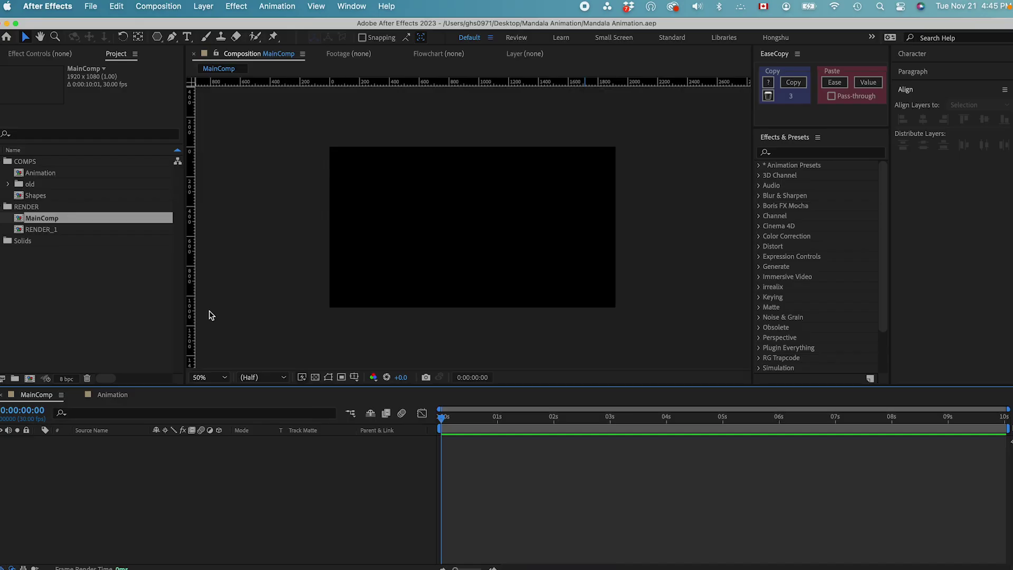
pyautogui.doubleClick(37, 196)
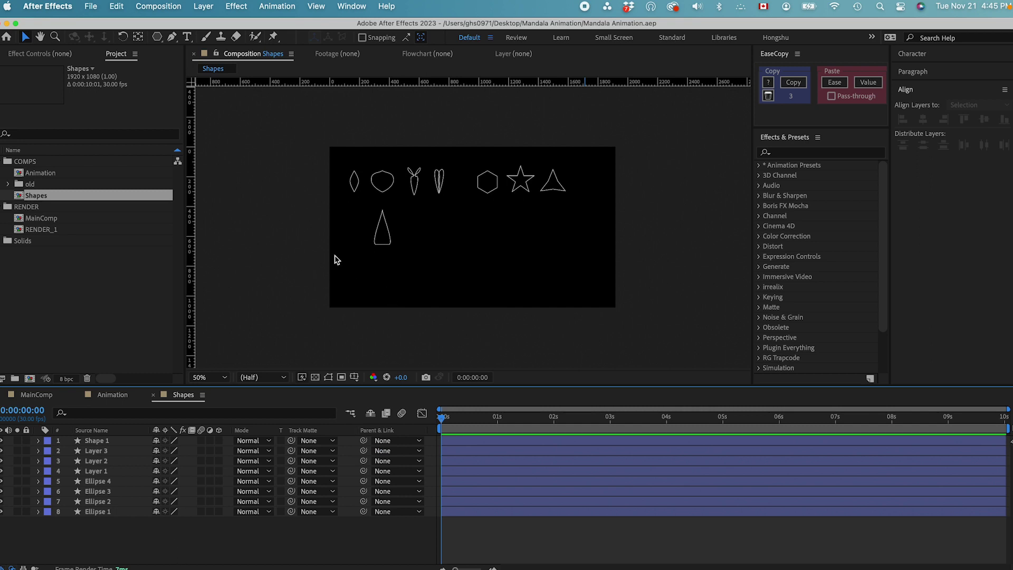
pyautogui.click(355, 188)
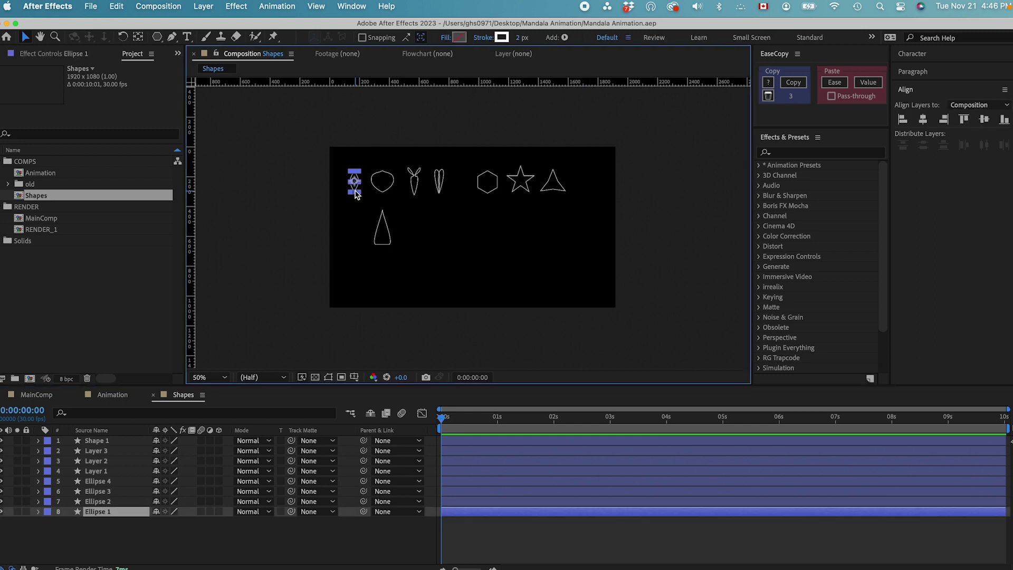
pyautogui.press('super+c')
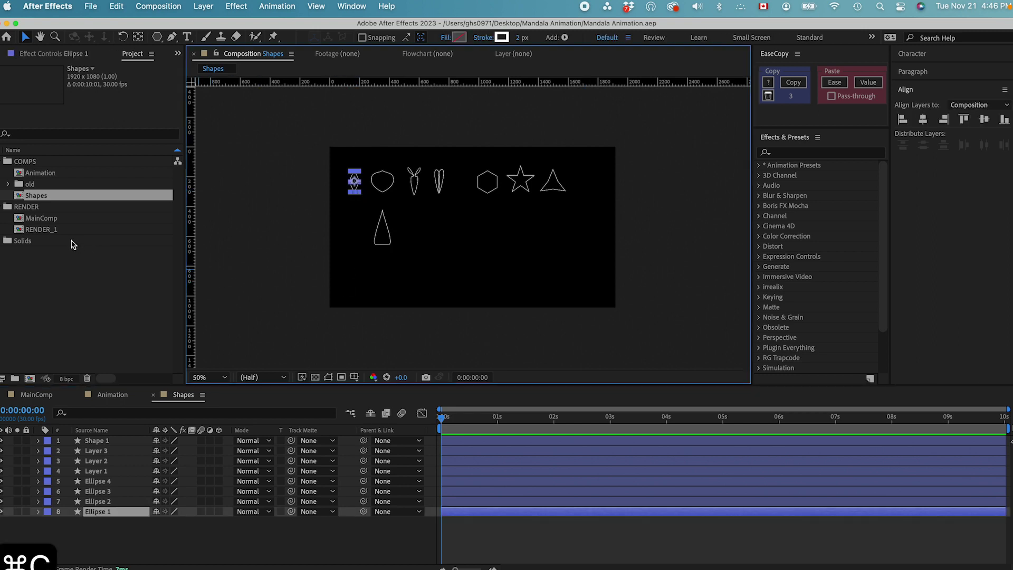
pyautogui.doubleClick(46, 218)
pyautogui.press('super+v')
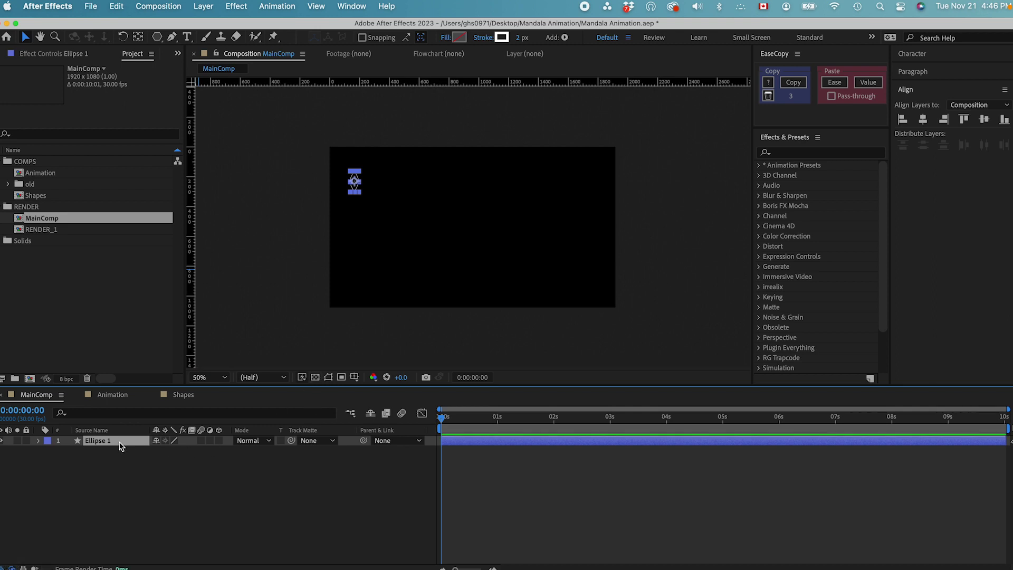
# Show the title/action safe guides and centre Ellipse 1 horizontally and vertically in the composition.
pyautogui.click(354, 378)
pyautogui.click(401, 388)
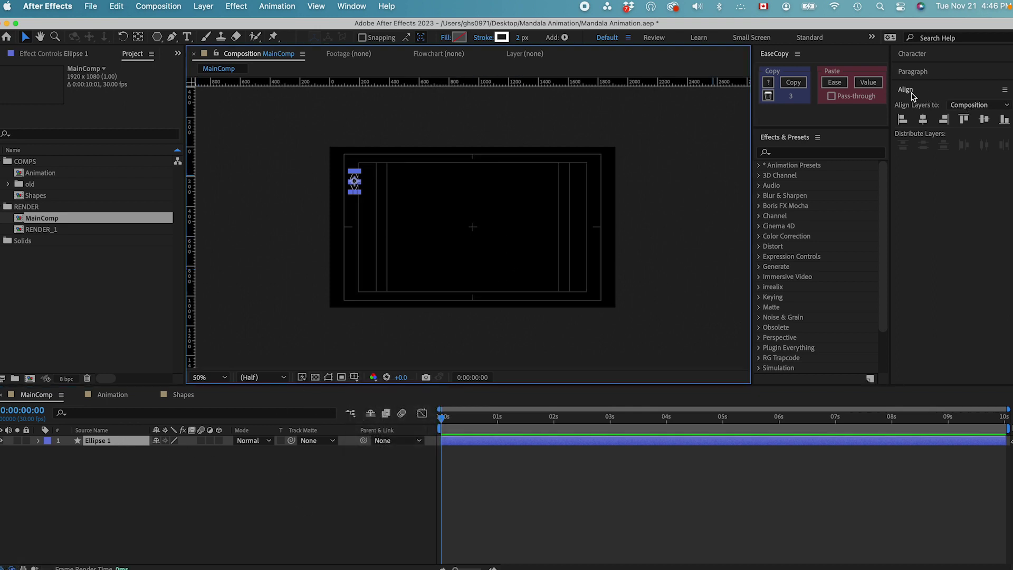
pyautogui.click(922, 119)
pyautogui.click(984, 119)
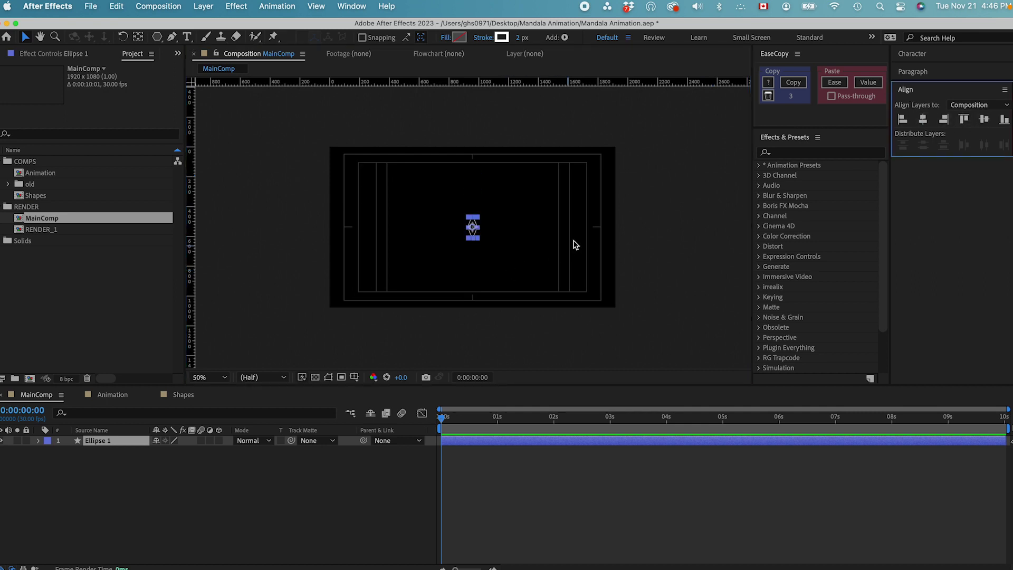
# Move the leaf's anchor point just below its lower tip, then move the layer up so the anchor sits at the composition centre.
pyautogui.press('super+equal')
pyautogui.press('super+equal')
pyautogui.press('y')
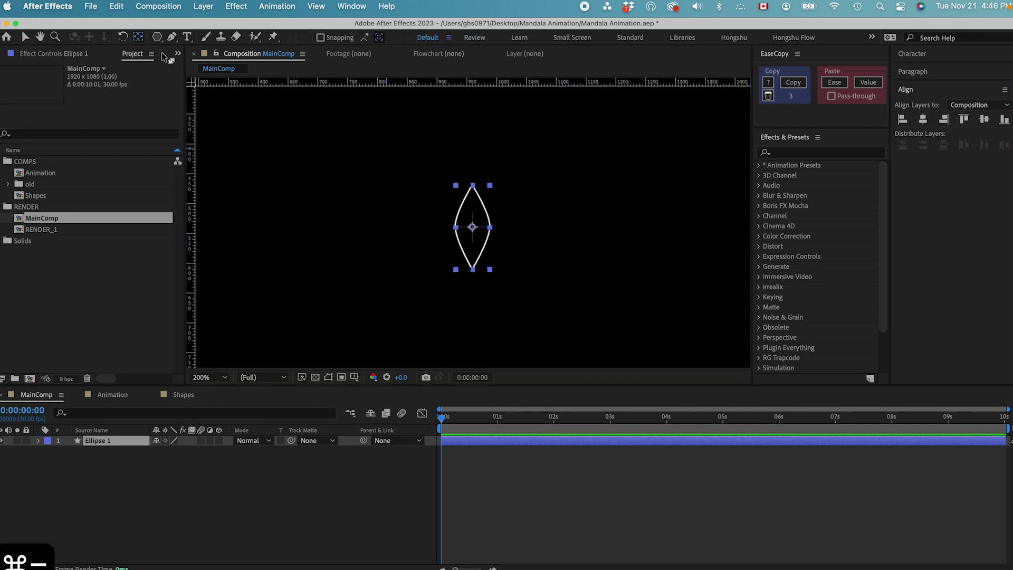
pyautogui.moveTo(466, 227); pyautogui.dragTo(472, 275)
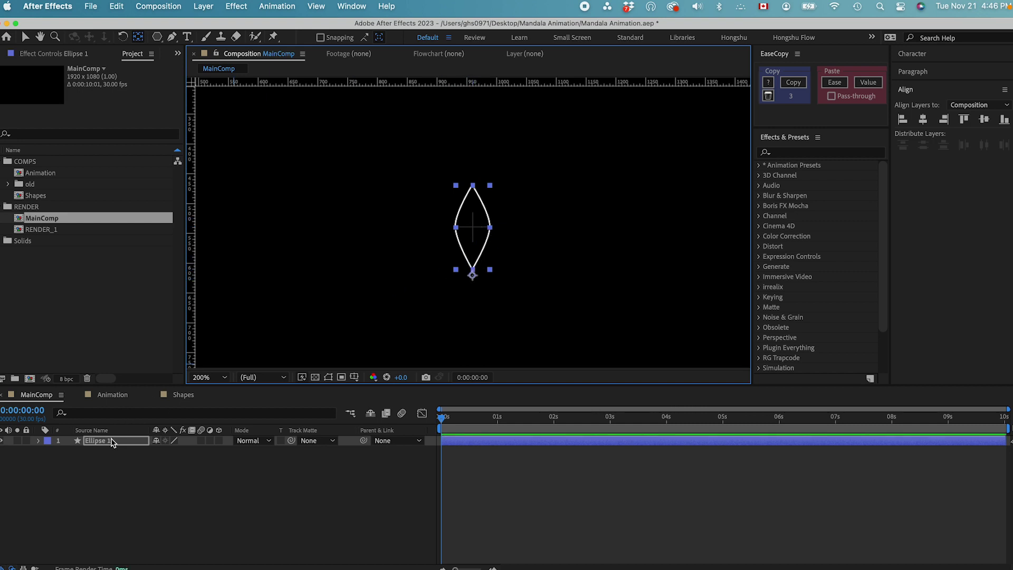
pyautogui.press('v')
pyautogui.moveTo(478, 242); pyautogui.dragTo(476, 197)
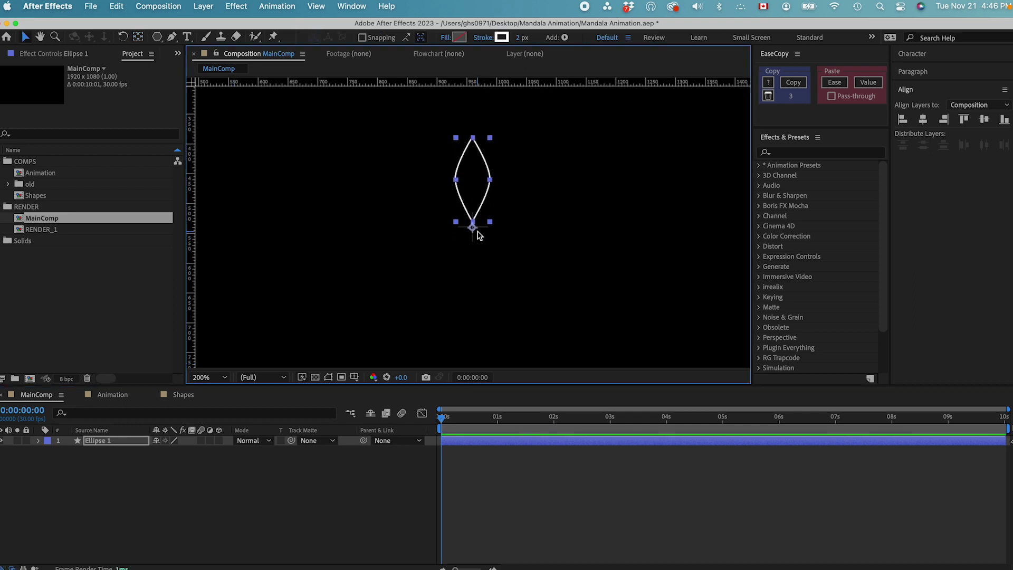
# Add Scale keyframes to Ellipse 1 at 0:00:00:00 and 0:00:01:20.
pyautogui.click(103, 448)
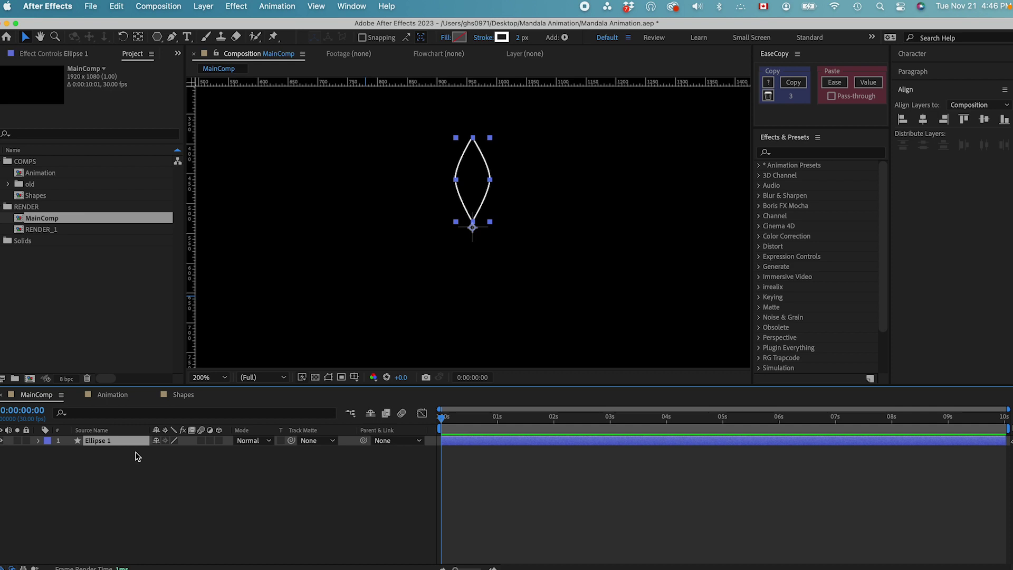
pyautogui.press('s')
pyautogui.click(68, 451)
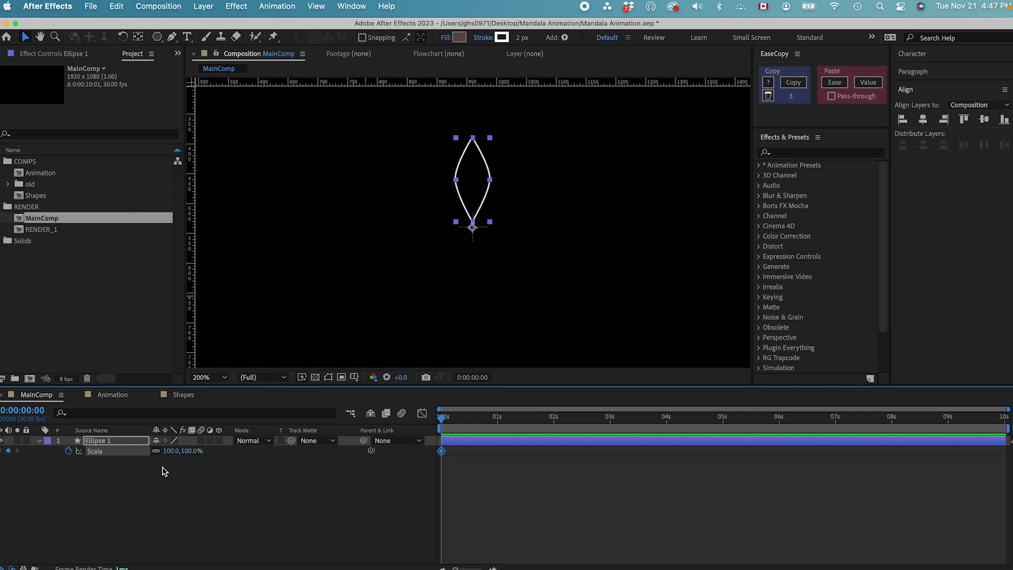
pyautogui.press('shift+super+Right')
pyautogui.press('shift+super+Right')
pyautogui.press('shift+super+Right')
pyautogui.press('shift+super+Right')
pyautogui.press('shift+super+Right')
pyautogui.click(9, 451)
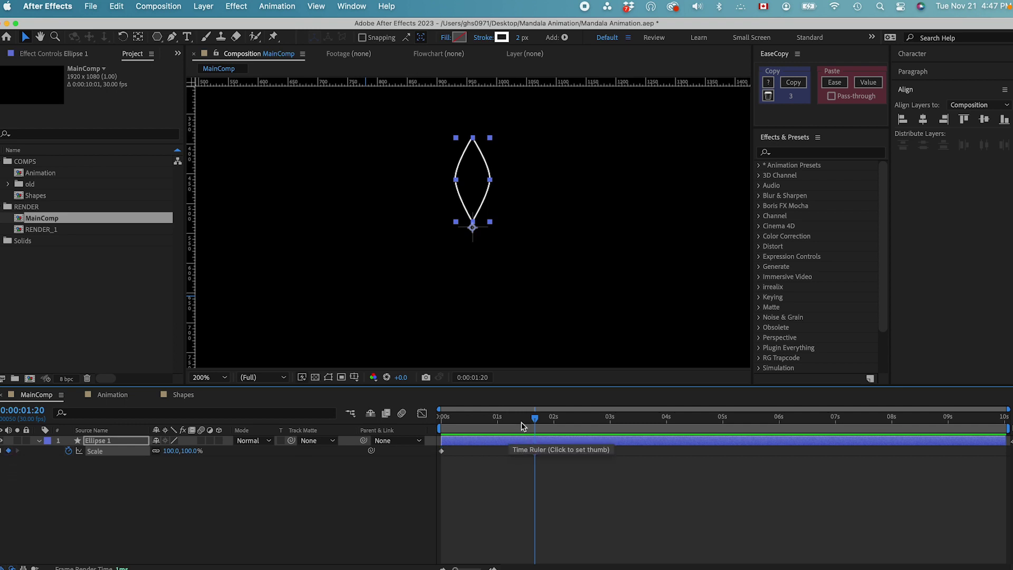
# Set the Ellipse 1 Scale keyframe at 0:00:00:00 to 0% and scrub through the growth up to 0:00:01:20.
pyautogui.press('Home')
pyautogui.click(167, 451)
pyautogui.write('0')
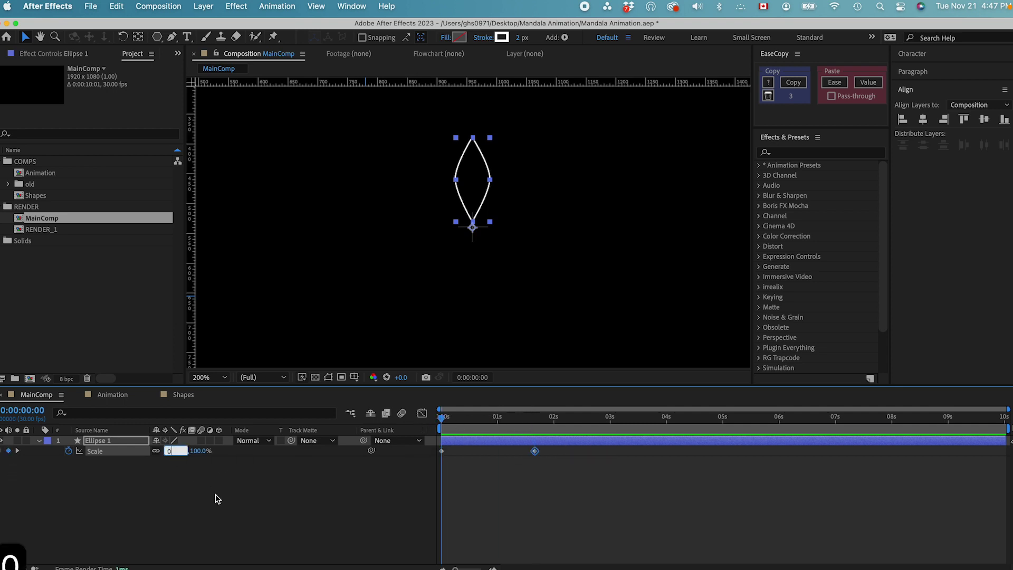
pyautogui.press('Return')
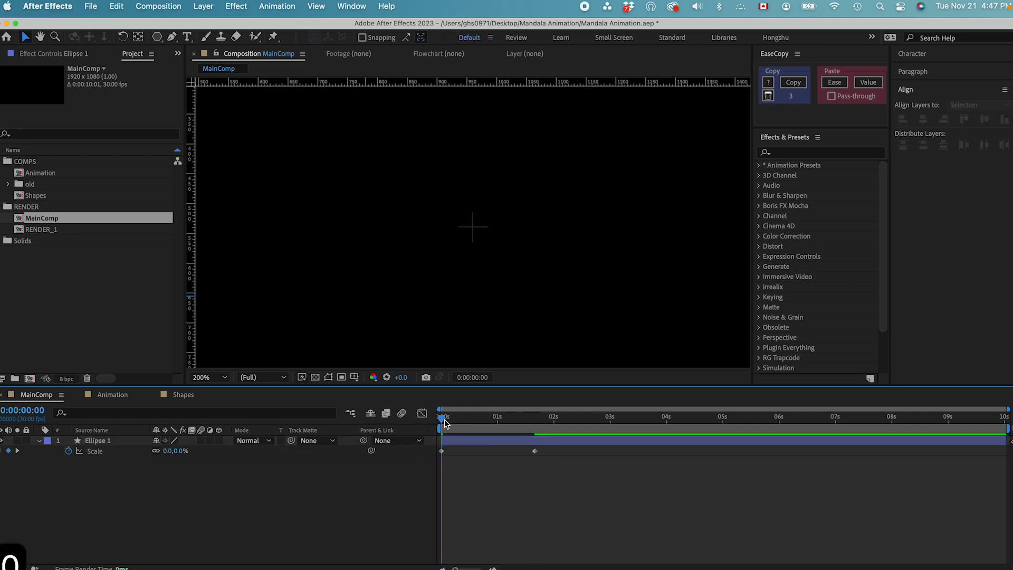
pyautogui.moveTo(445, 422); pyautogui.dragTo(535, 422)
pyautogui.press('super+minus')
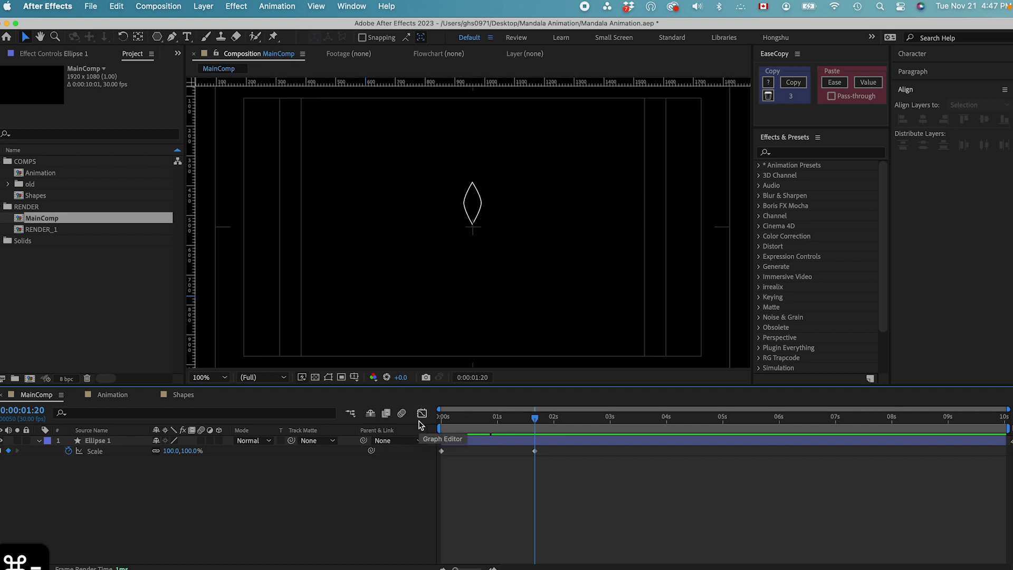
pyautogui.press('h')
pyautogui.press('v')
pyautogui.click(293, 506)
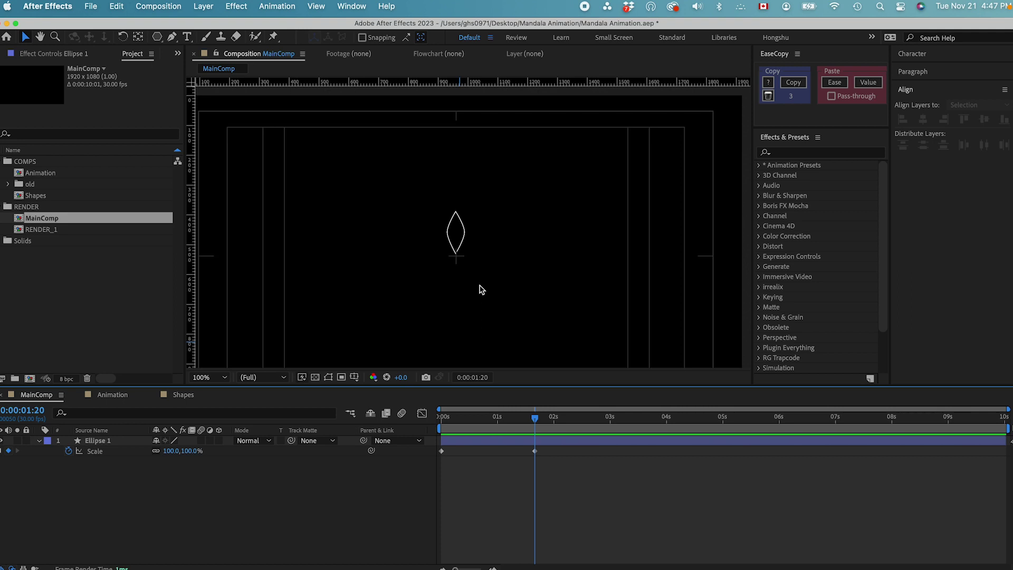
# Find the Path property of Ellipse 1, keyframe it at 0:00:01:20, and display only the layer's animated properties.
pyautogui.click(96, 444)
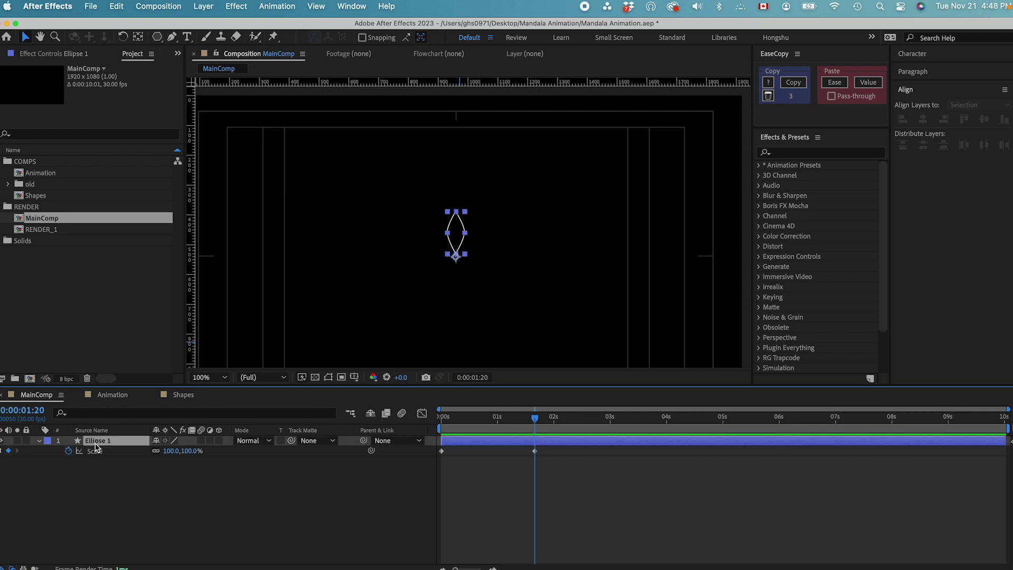
pyautogui.click(87, 414)
pyautogui.write('path')
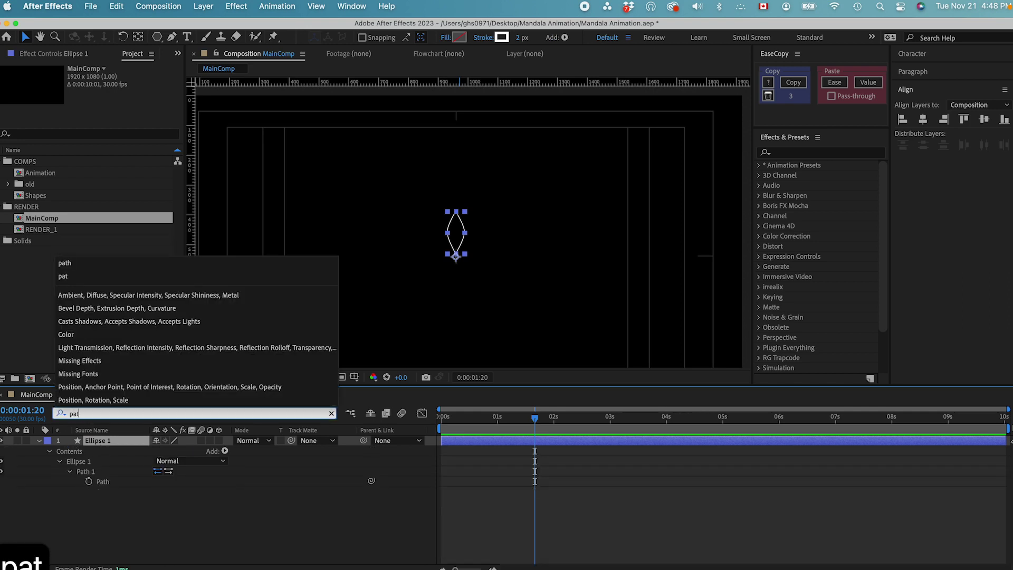
pyautogui.click(89, 481)
pyautogui.moveTo(535, 481); pyautogui.dragTo(442, 481)
pyautogui.moveTo(442, 418); pyautogui.dragTo(536, 451)
pyautogui.press('u')
pyautogui.click(436, 269)
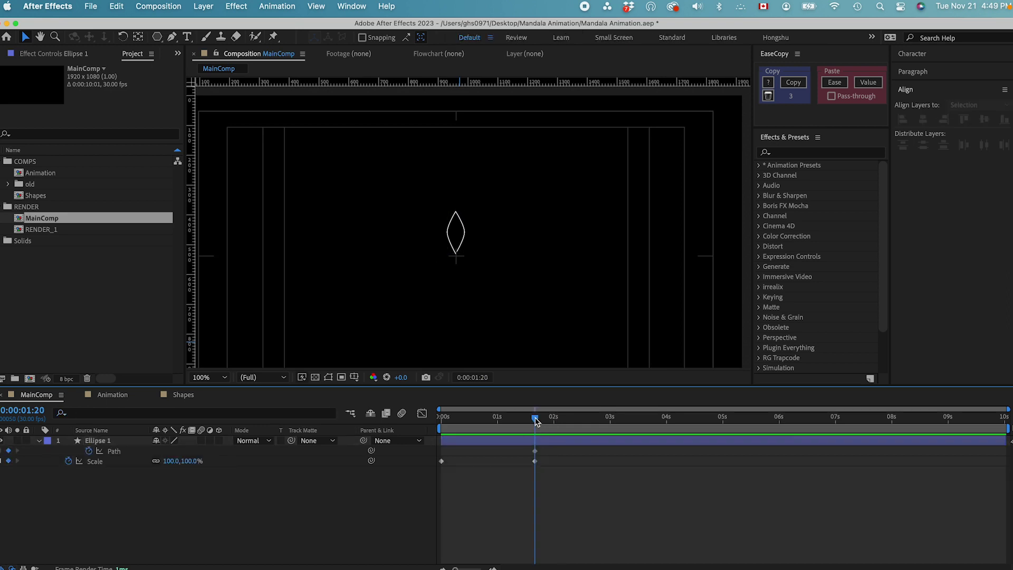
pyautogui.click(536, 441)
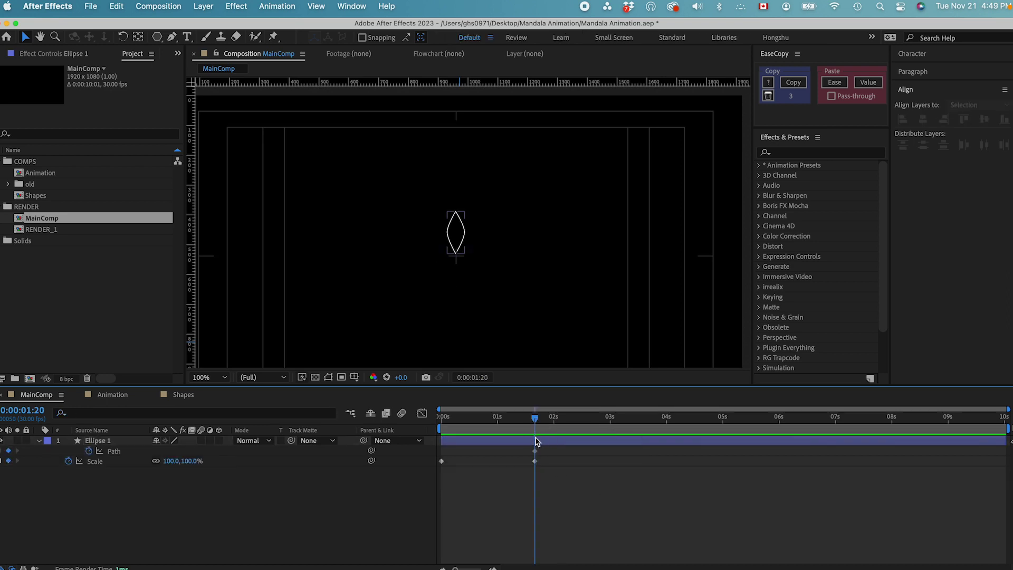
# In the Shapes composition, add a Path keyframe to the rounded shape, Ellipse 2, and copy it.
pyautogui.click(184, 396)
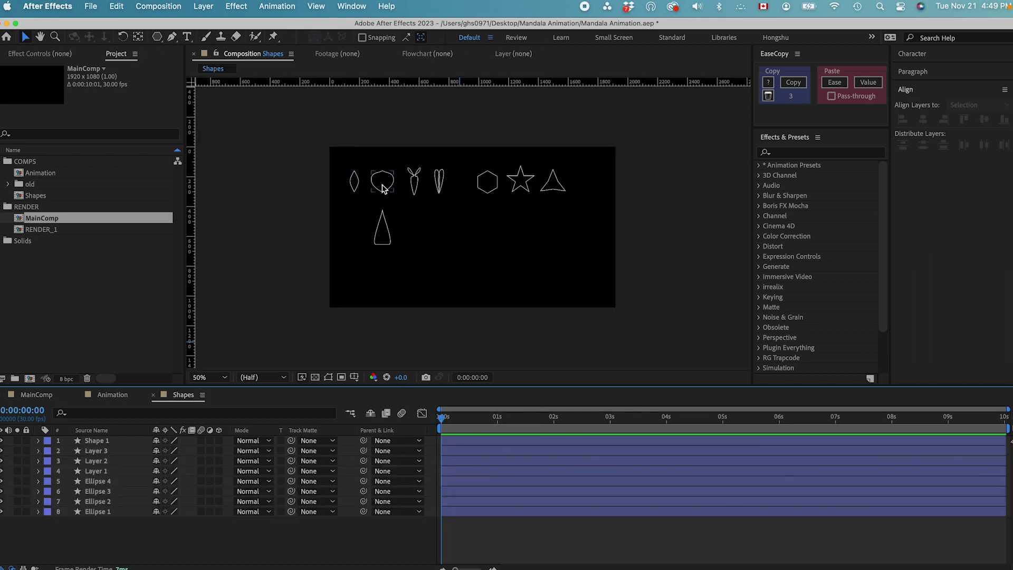
pyautogui.click(383, 183)
pyautogui.click(101, 415)
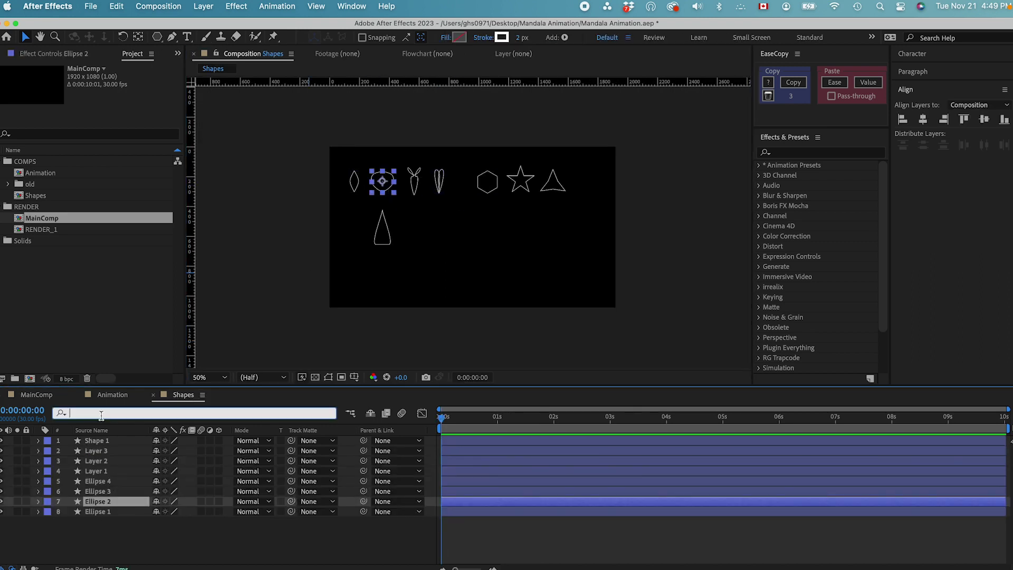
pyautogui.write('path')
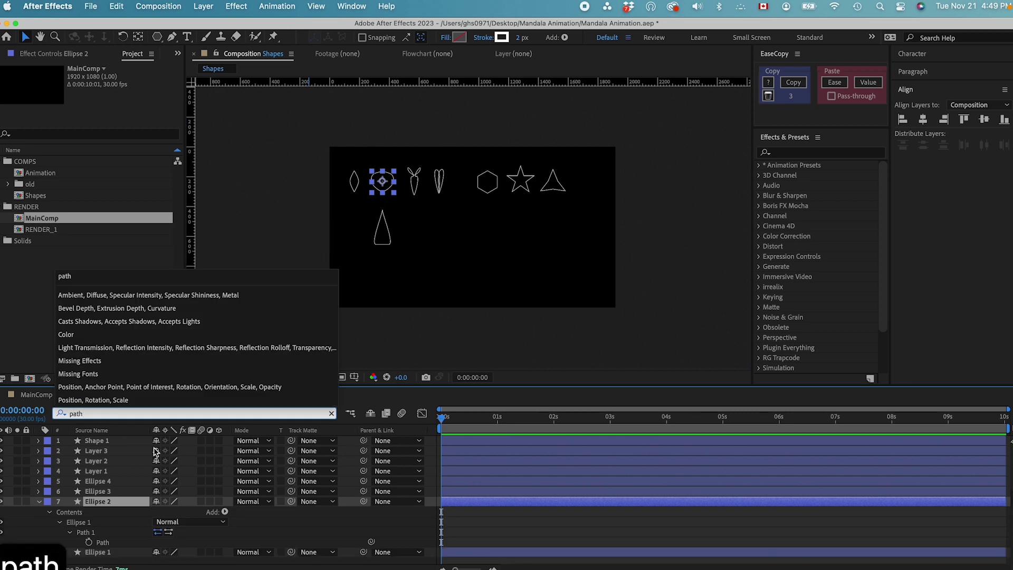
pyautogui.click(502, 533)
pyautogui.click(88, 542)
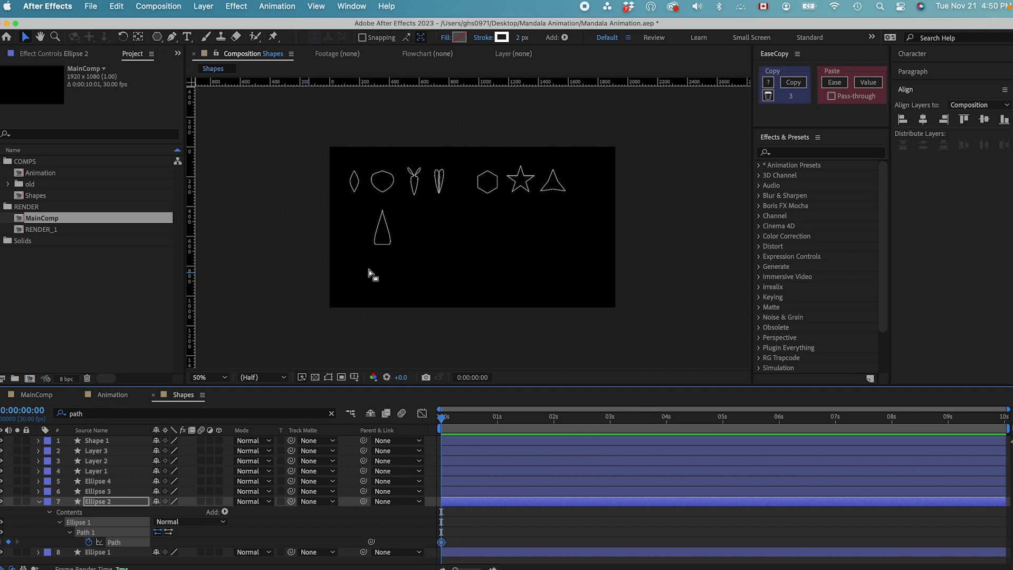
pyautogui.moveTo(390, 170); pyautogui.dragTo(386, 172)
pyautogui.press('super+z')
pyautogui.press('super+c')
# Close the Animation composition and paste the copied path onto the Path property of Ellipse 1 at 0:00:03:10 in MainComp.
pyautogui.click(42, 396)
pyautogui.click(79, 395)
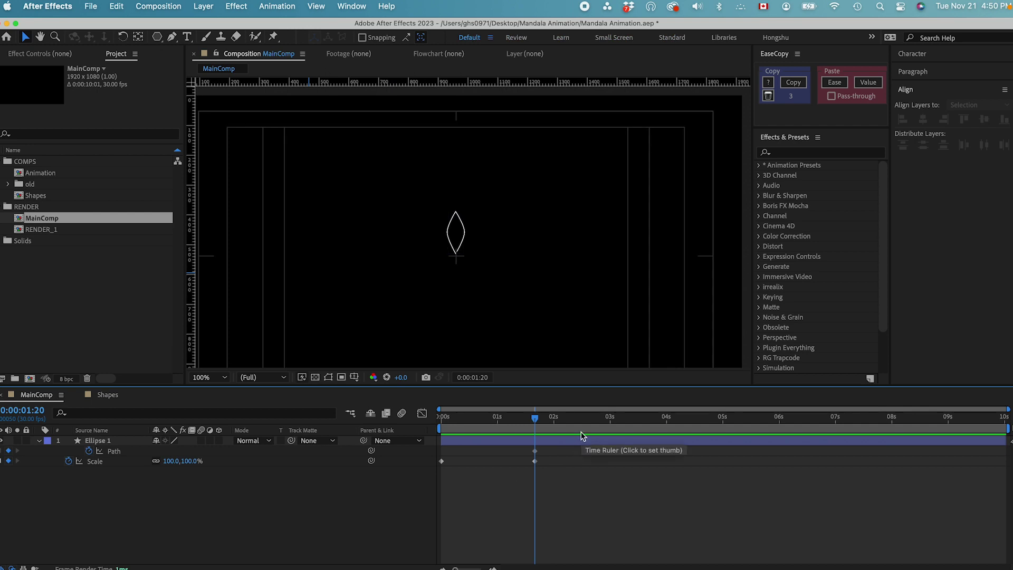
pyautogui.press('shift+super+Right')
pyautogui.press('shift+super+Right')
pyautogui.press('shift+super+Right')
pyautogui.press('shift+super+Right')
pyautogui.press('shift+super+Right')
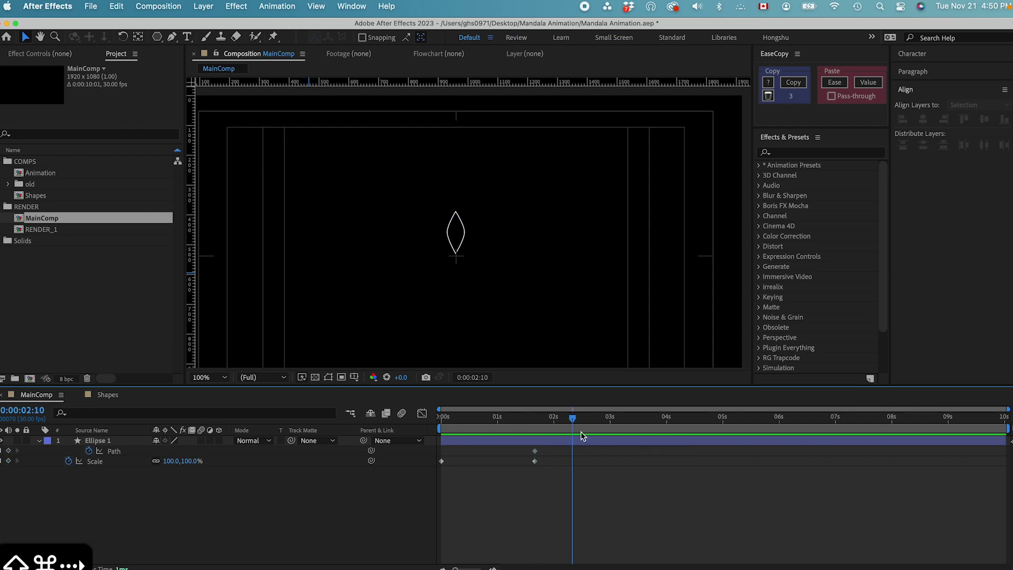
pyautogui.click(121, 454)
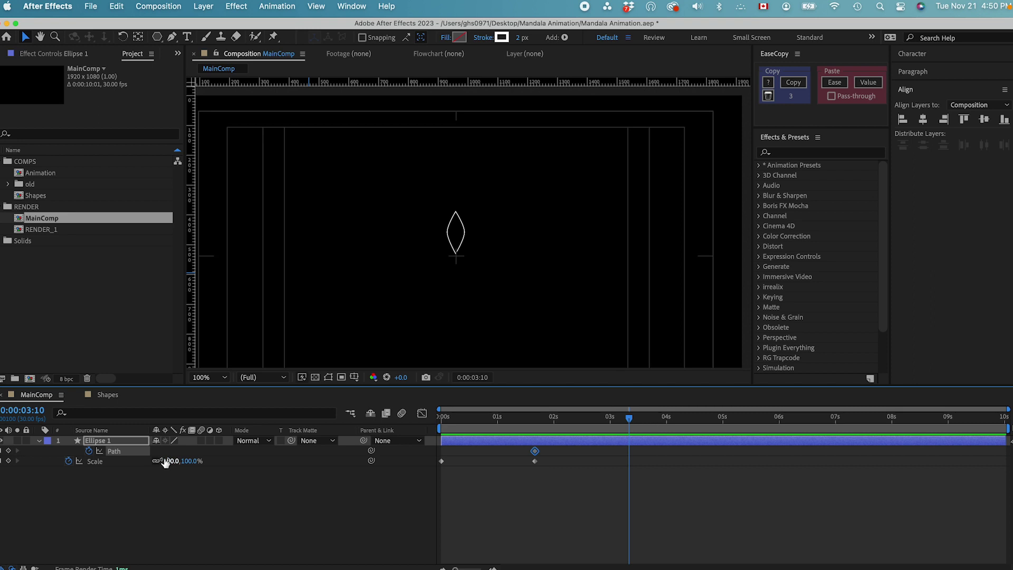
pyautogui.press('super+v')
pyautogui.click(633, 464)
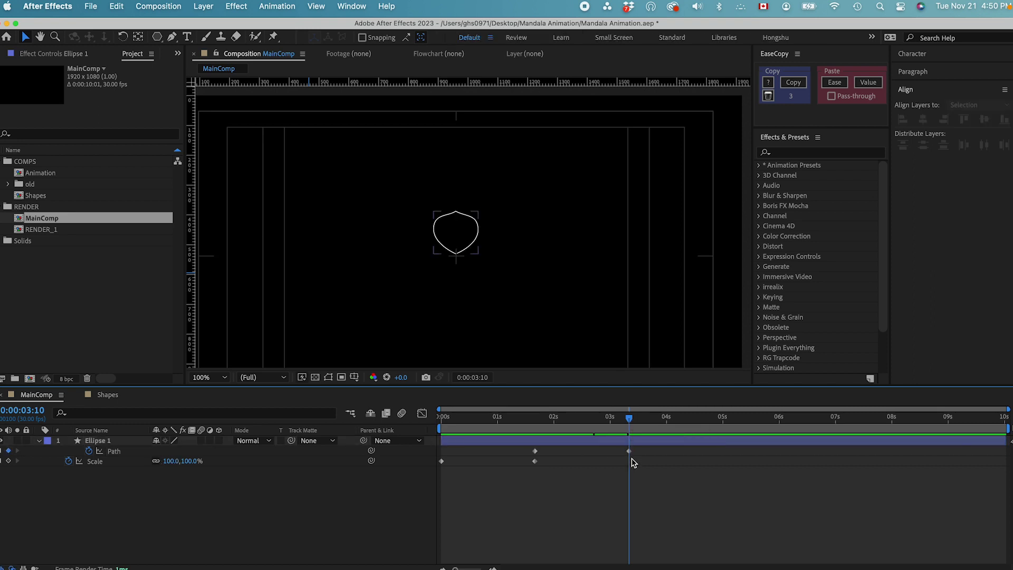
pyautogui.moveTo(630, 420)
pyautogui.mouseDown()
pyautogui.moveTo(534, 422)
pyautogui.moveTo(629, 426)
pyautogui.mouseUp()
pyautogui.click(608, 453)
# In the Shapes composition, add a Path keyframe to the carrot-like shape, Ellipse 3, and copy it.
pyautogui.click(108, 394)
pyautogui.click(420, 184)
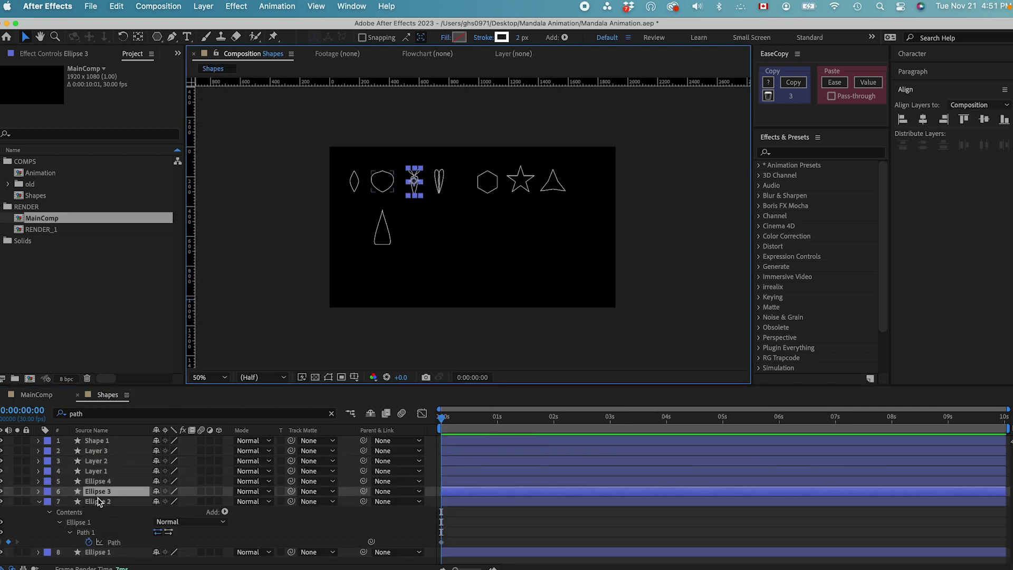
pyautogui.click(100, 413)
pyautogui.press('BackSpace')
pyautogui.write('h')
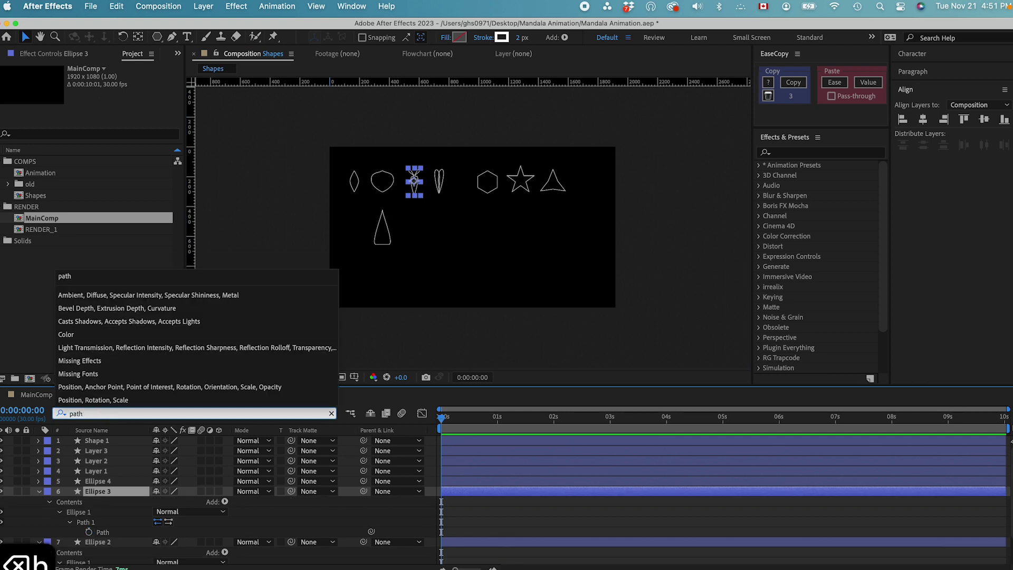
pyautogui.click(89, 531)
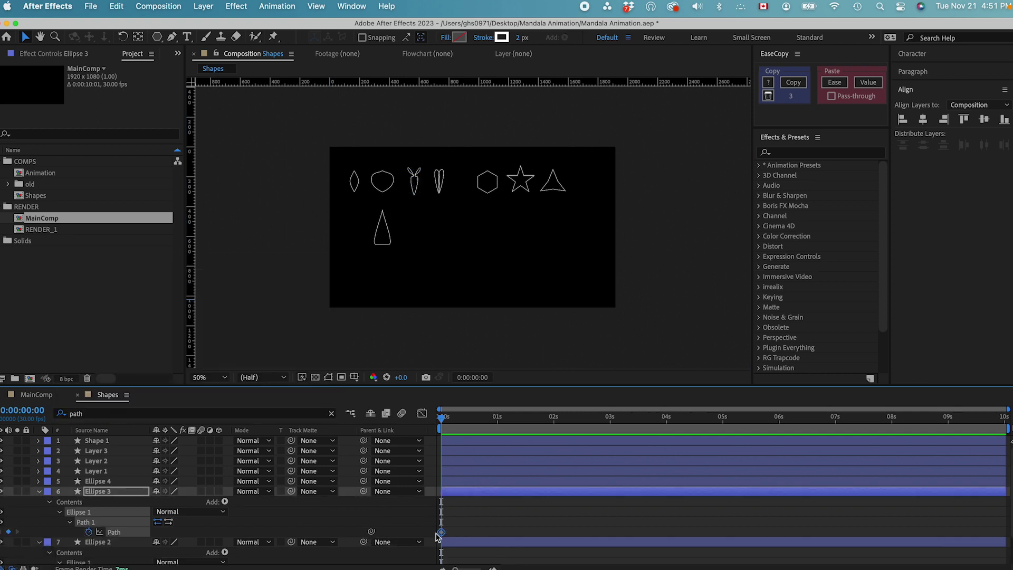
pyautogui.press('super+c')
# Paste the copied carrot-like path onto the Path property of Ellipse 1 at 0:00:05:00 in MainComp and scrub through the morph.
pyautogui.click(39, 399)
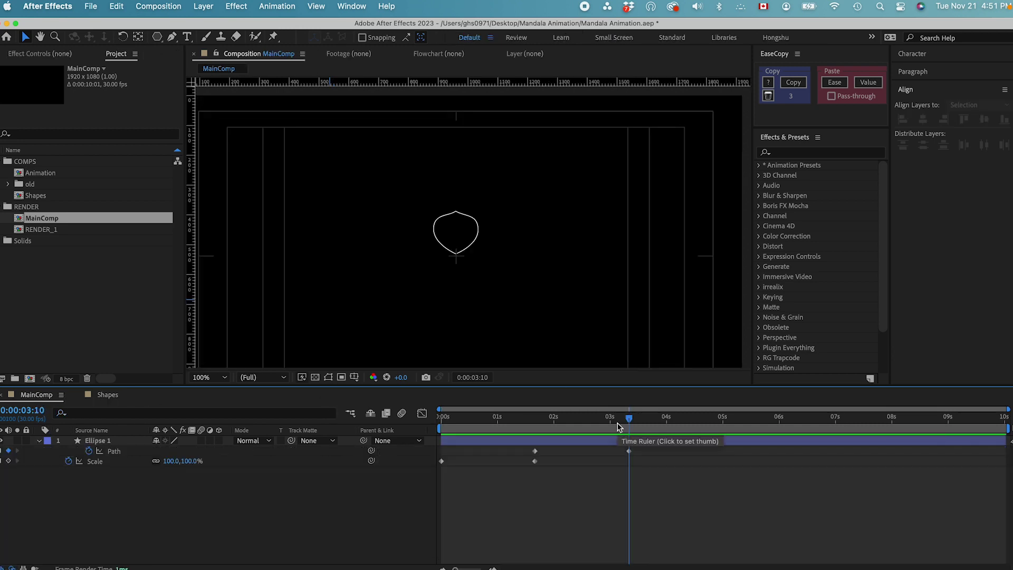
pyautogui.press('super+shift+Right')
pyautogui.press('super+shift+Right')
pyautogui.press('super+shift+Right')
pyautogui.press('super+shift+Right')
pyautogui.press('super+shift+Right')
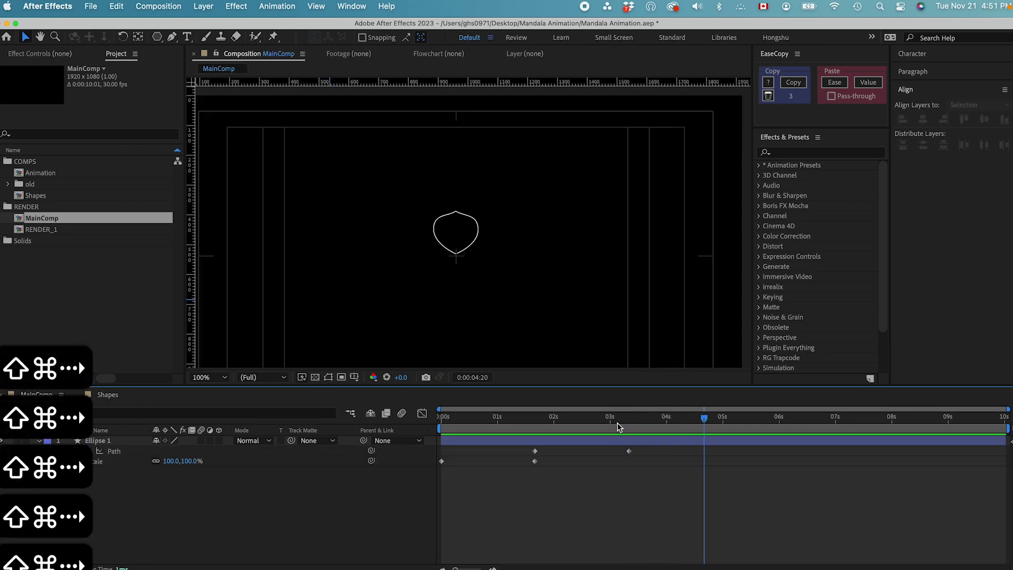
pyautogui.click(118, 452)
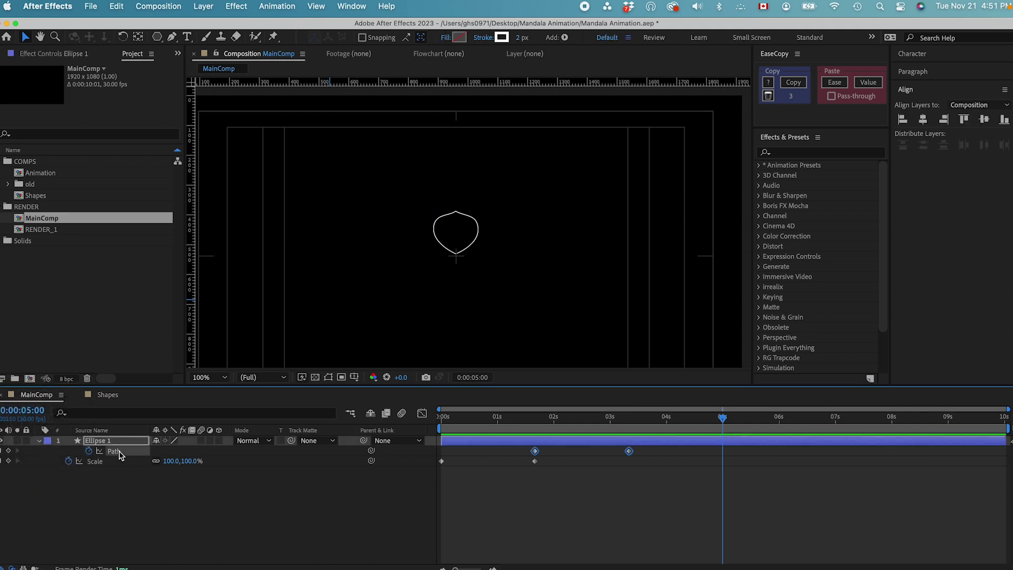
pyautogui.press('super+v')
pyautogui.moveTo(606, 416); pyautogui.dragTo(722, 425)
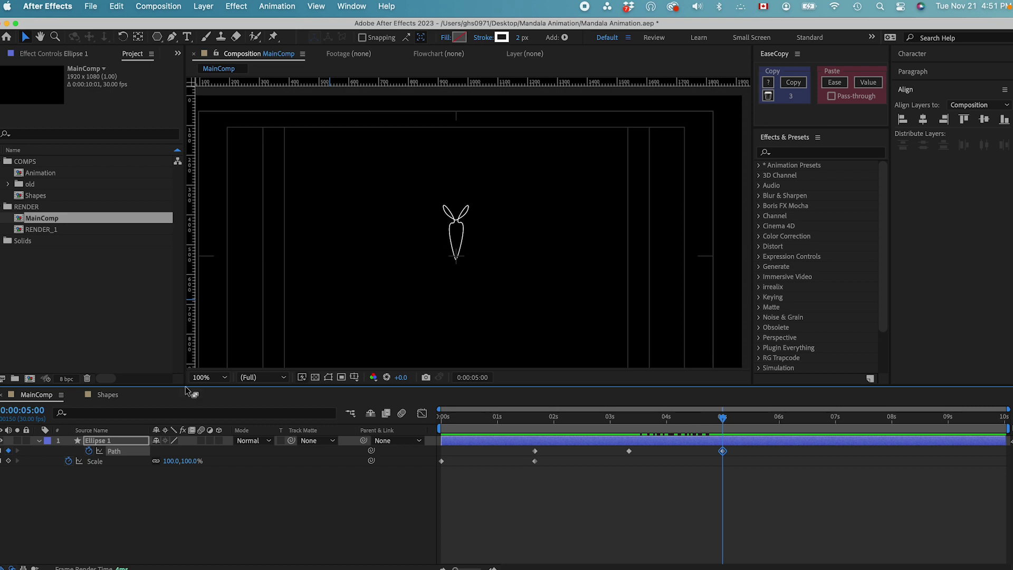
# In the Shapes composition, add a Path keyframe to the double-loop shape, Ellipse 4, and copy it.
pyautogui.click(107, 397)
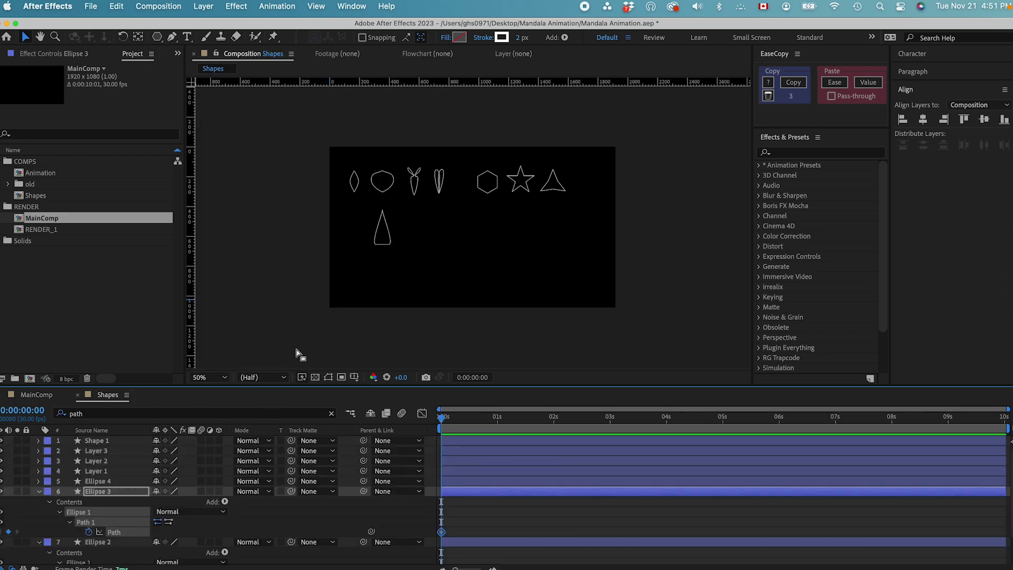
pyautogui.click(437, 183)
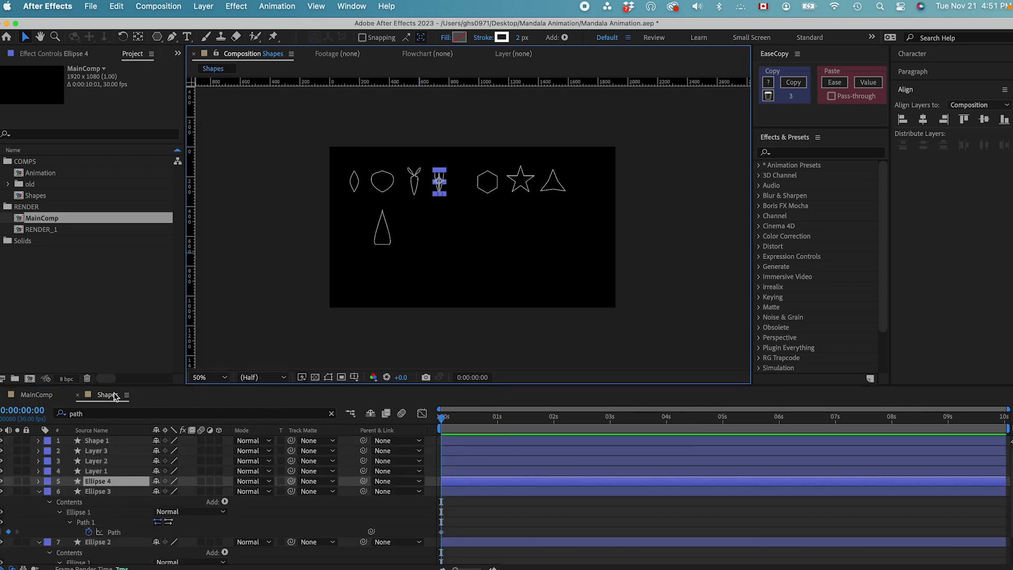
pyautogui.click(104, 417)
pyautogui.press('BackSpace')
pyautogui.write('h')
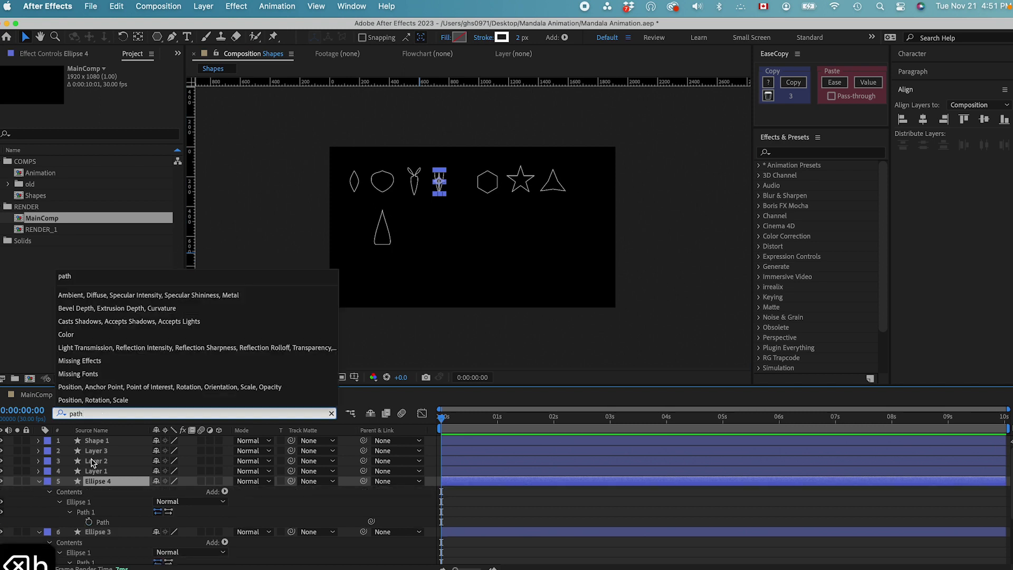
pyautogui.click(89, 522)
pyautogui.moveTo(469, 517); pyautogui.dragTo(411, 525)
pyautogui.press('cmd+c')
# Return to MainComp and paste the copied path onto the Path property of Ellipse 1 at 0:00:06:20.
pyautogui.click(40, 395)
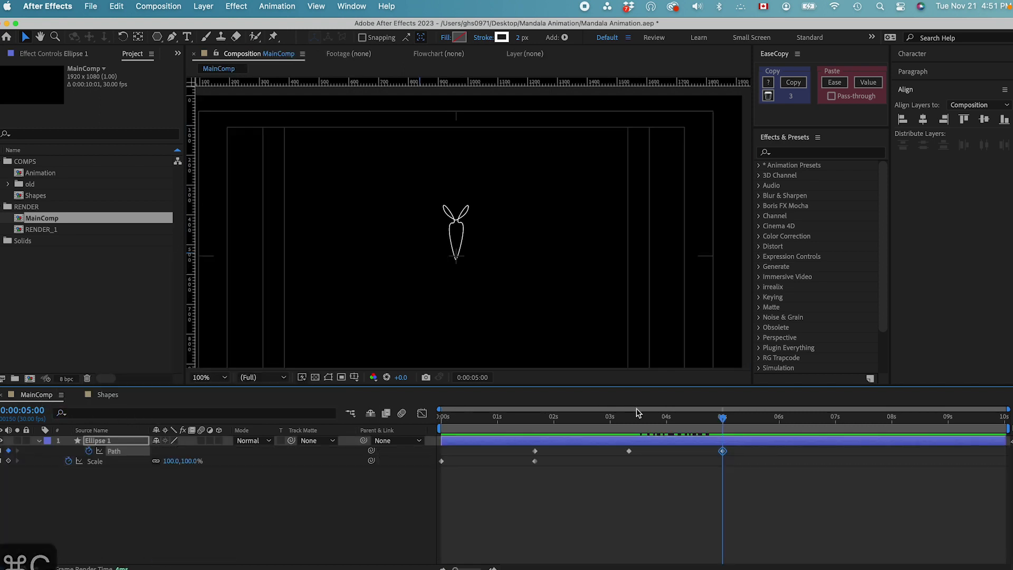
pyautogui.press('shift+super+Right')
pyautogui.press('shift+super+Right')
pyautogui.press('shift+super+Right')
pyautogui.press('shift+super+Right')
pyautogui.press('shift+super+Right')
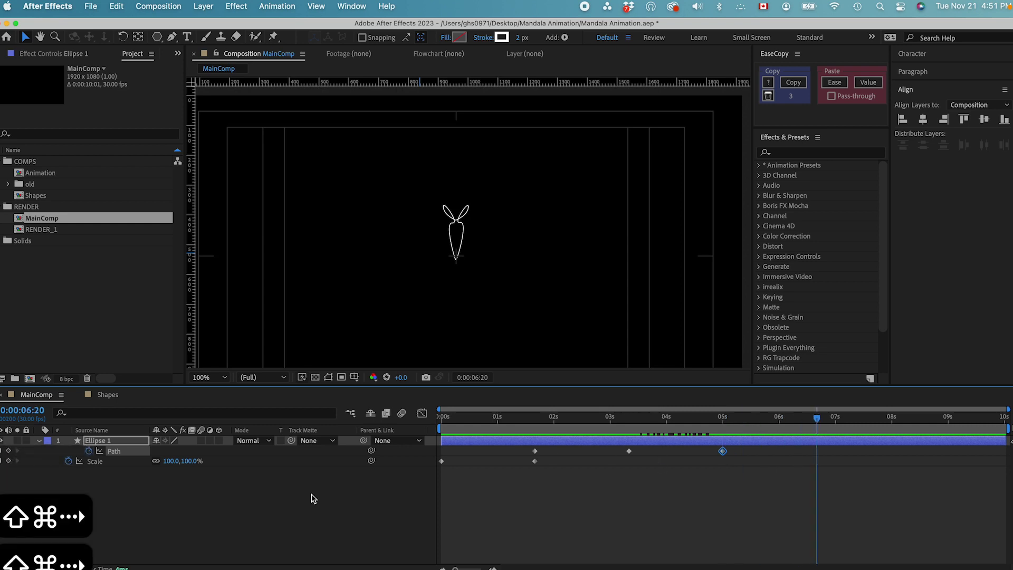
pyautogui.click(122, 452)
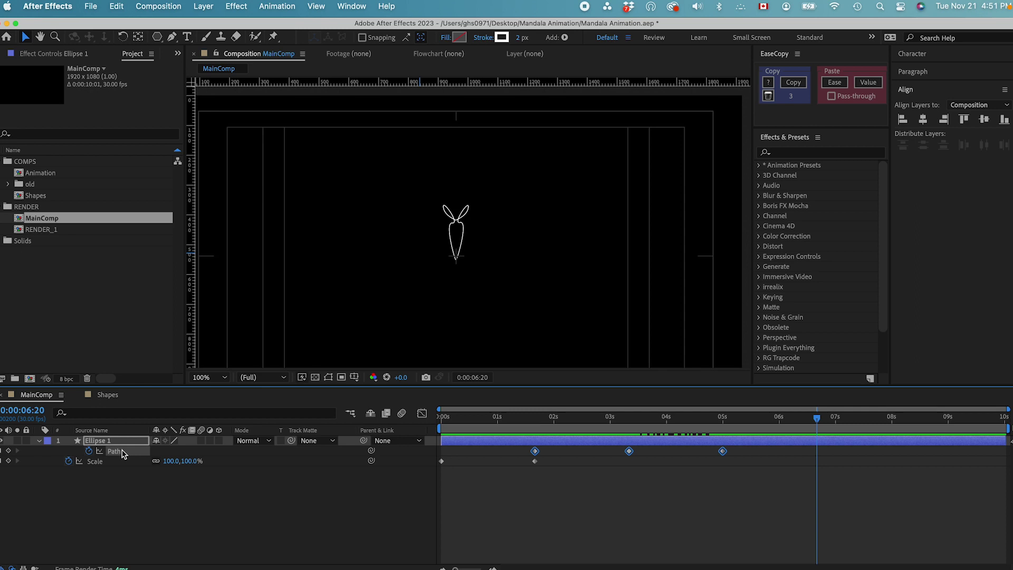
pyautogui.press('super+v')
pyautogui.click(764, 485)
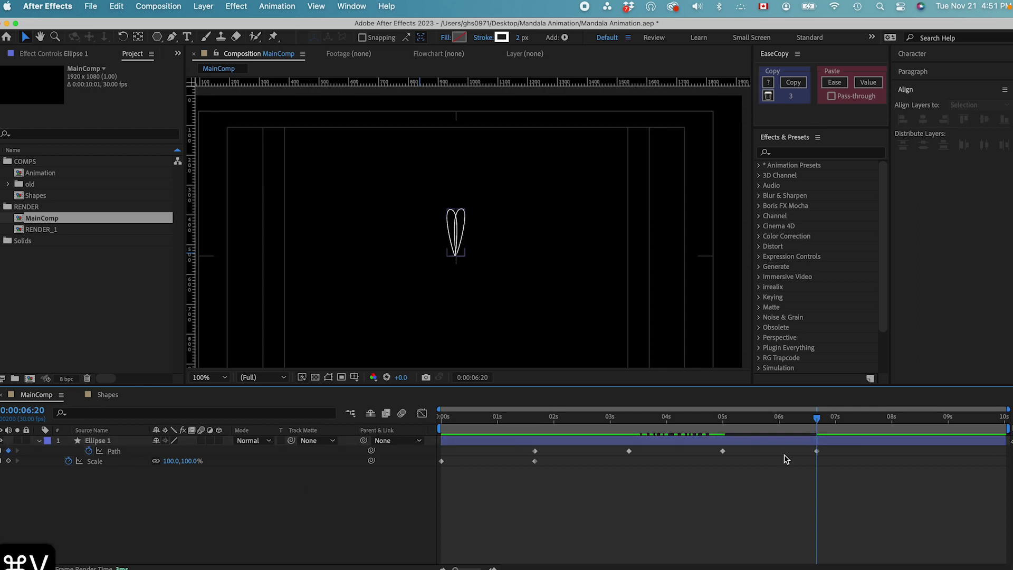
# Preview the Ellipse 1 animation from the start and scrub through its path morphs.
pyautogui.moveTo(804, 424); pyautogui.dragTo(429, 428)
pyautogui.press('space')
pyautogui.moveTo(510, 438); pyautogui.dragTo(790, 462)
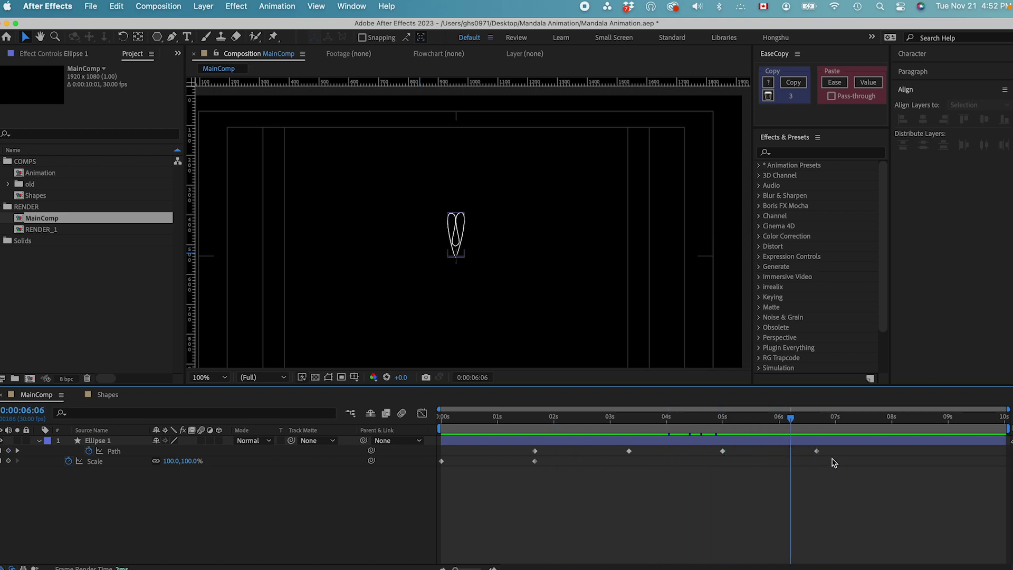
# Apply Easy Ease to all Path and Scale keyframes of Ellipse 1.
pyautogui.moveTo(835, 456); pyautogui.dragTo(436, 475)
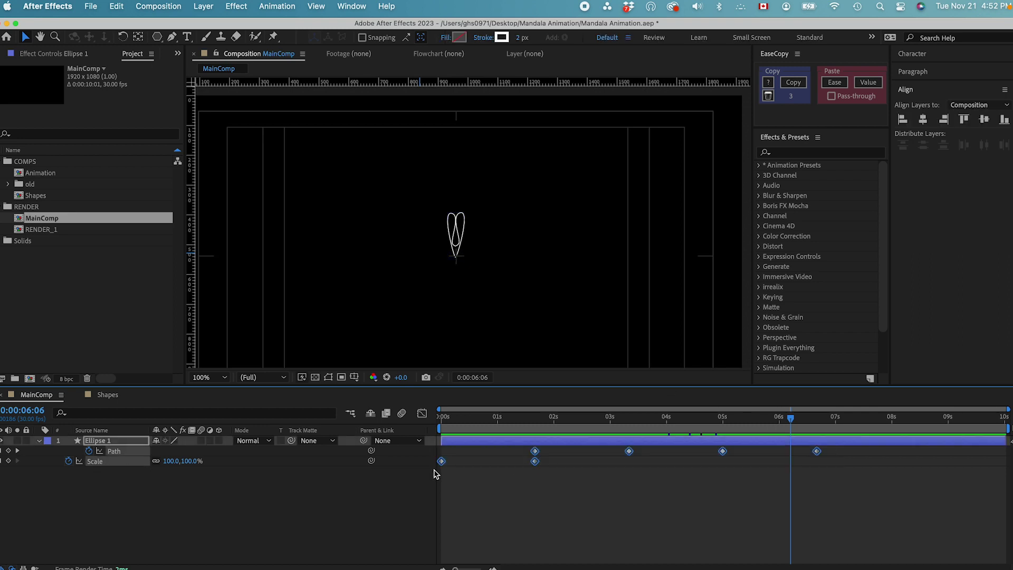
pyautogui.rightClick(534, 462)
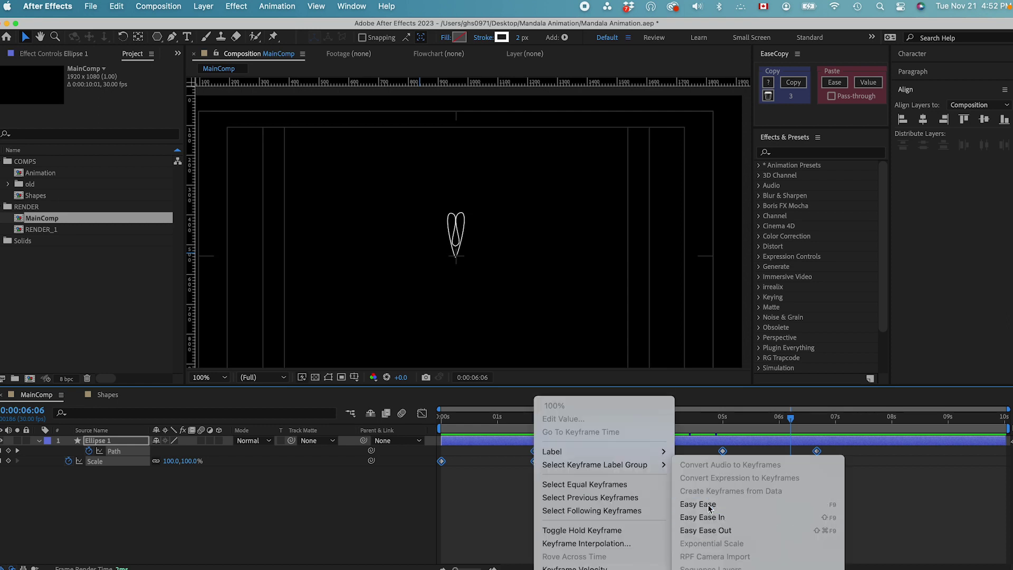
pyautogui.click(707, 504)
# Lengthen the easing of both Scale keyframes in the Graph Editor so the speed curve forms a sharp peak midway between them.
pyautogui.moveTo(561, 478); pyautogui.dragTo(437, 459)
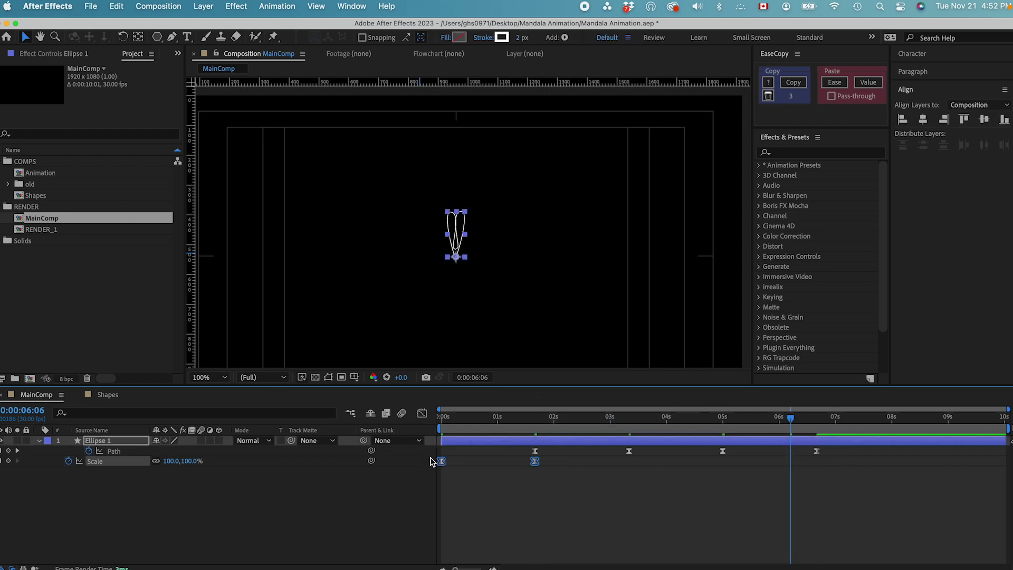
pyautogui.click(422, 413)
pyautogui.click(445, 540)
pyautogui.moveTo(457, 538); pyautogui.dragTo(478, 538)
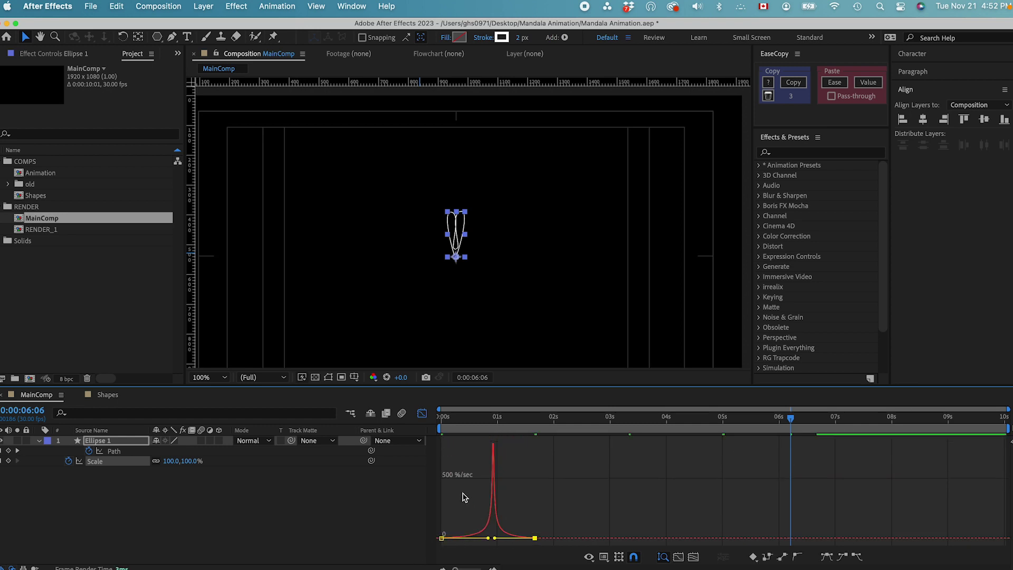
pyautogui.click(422, 415)
# Lengthen the easing of the four Path keyframes in the Graph Editor so each morph's speed curve forms a sharp central peak.
pyautogui.moveTo(836, 456); pyautogui.dragTo(527, 459)
pyautogui.click(421, 413)
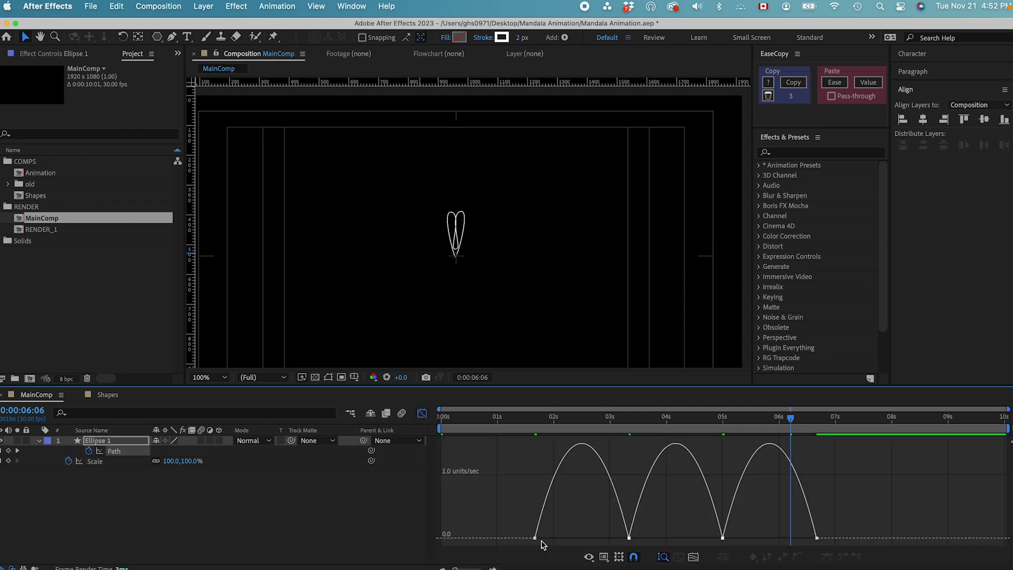
pyautogui.click(534, 538)
pyautogui.moveTo(549, 538); pyautogui.dragTo(773, 538)
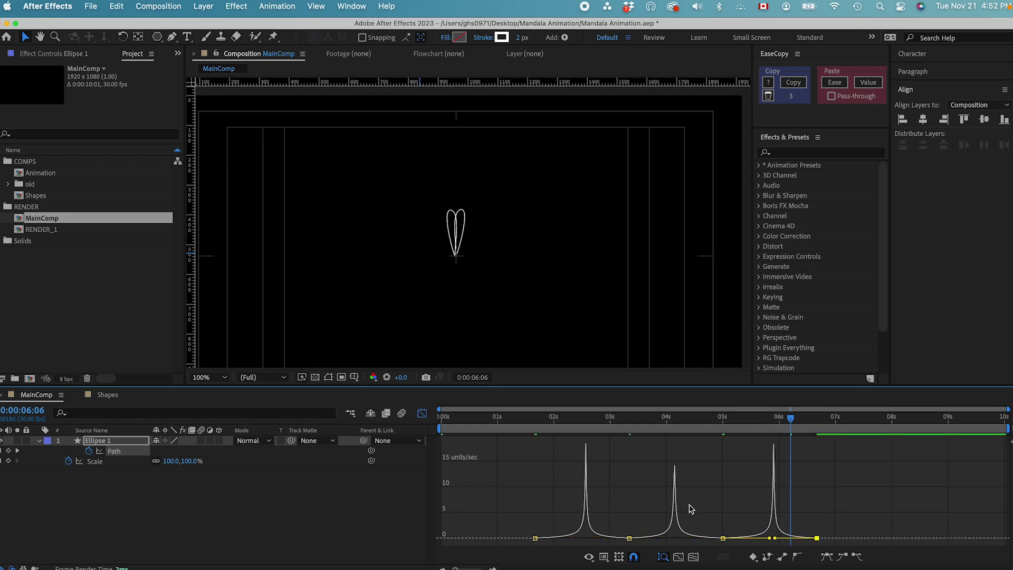
pyautogui.click(422, 413)
# Play the eased scale and path animation from the first frame.
pyautogui.press('Home')
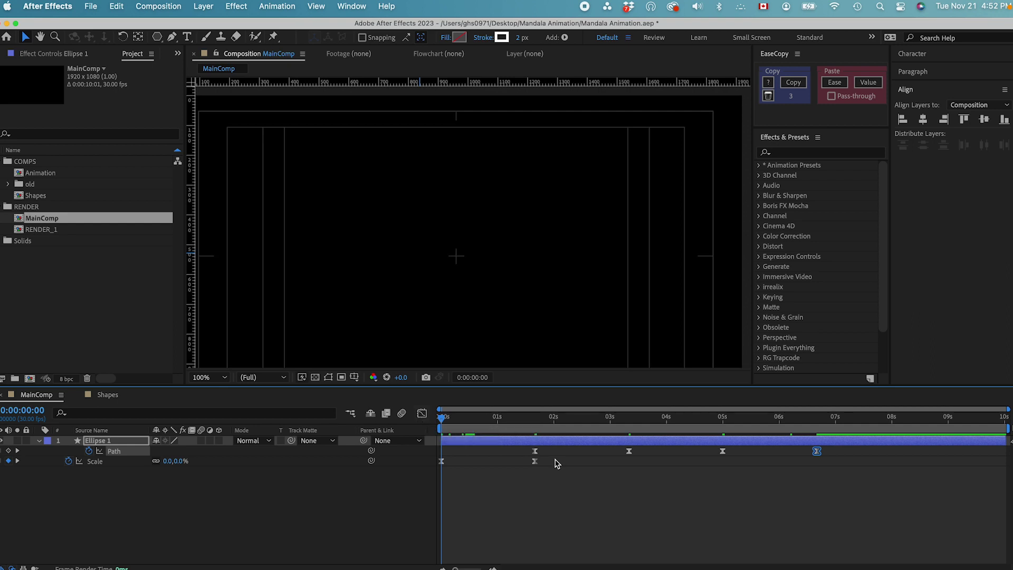
pyautogui.press('space')
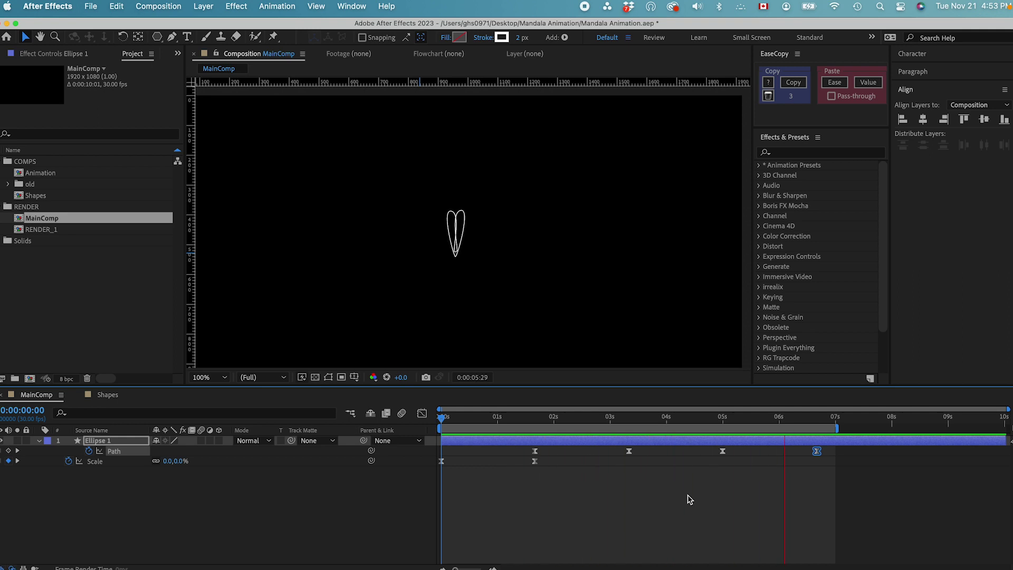
pyautogui.press('space')
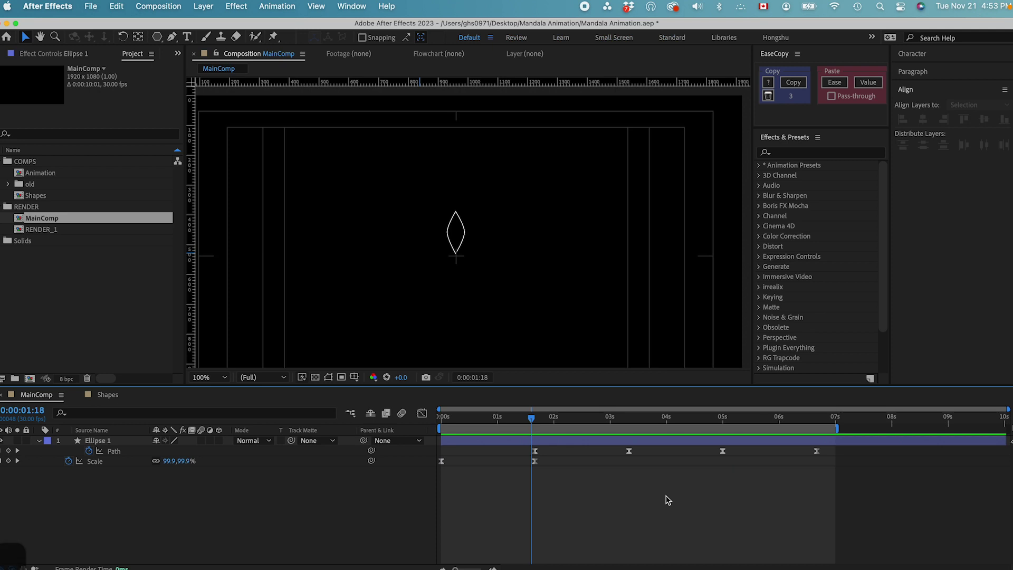
# Pre-compose the Ellipse 1 layer into a new composition named "Shapes Animation", moving all attributes into it.
pyautogui.click(95, 441)
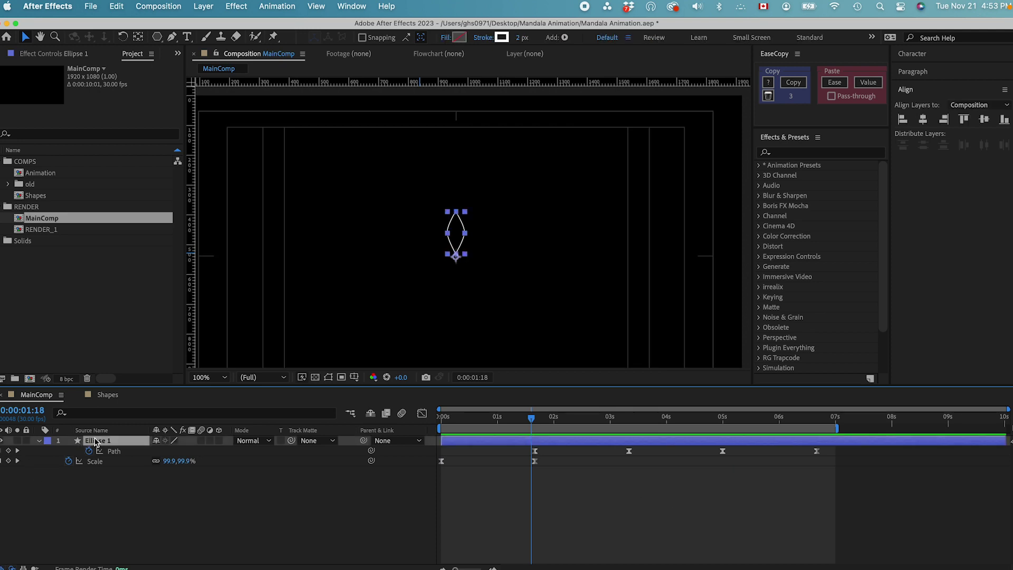
pyautogui.press('super+shift+c')
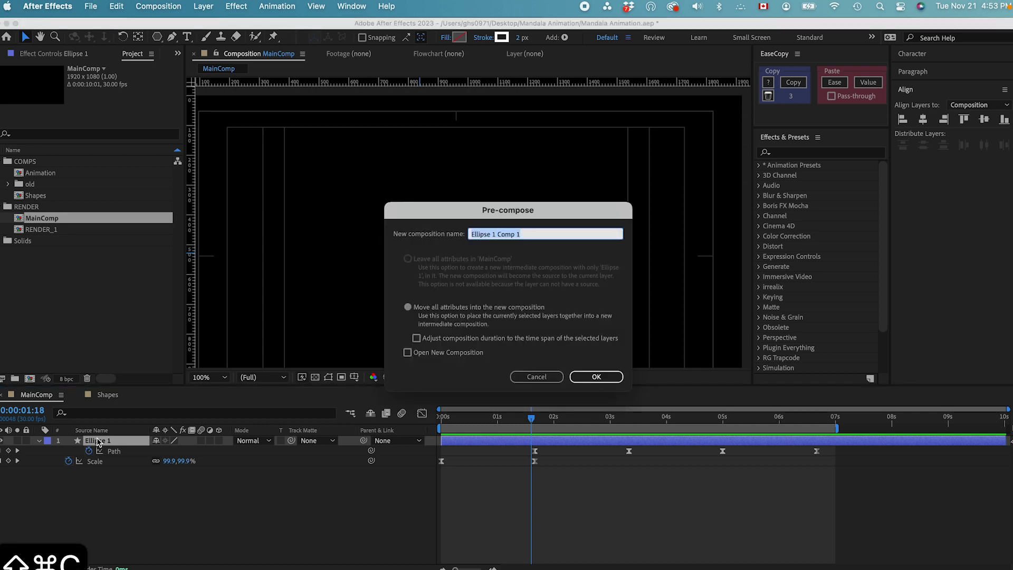
pyautogui.write('Shapes')
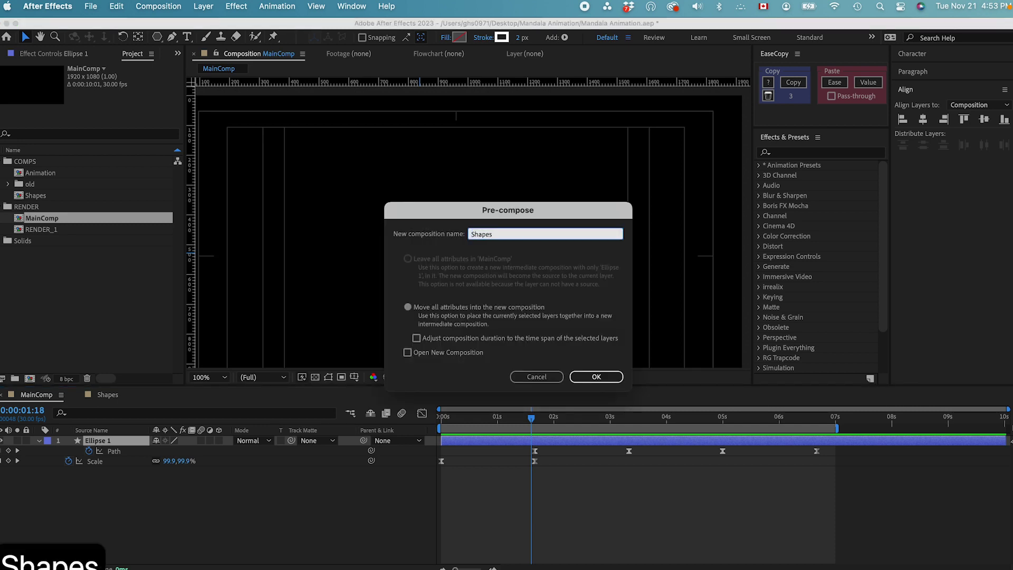
pyautogui.write(' Animation')
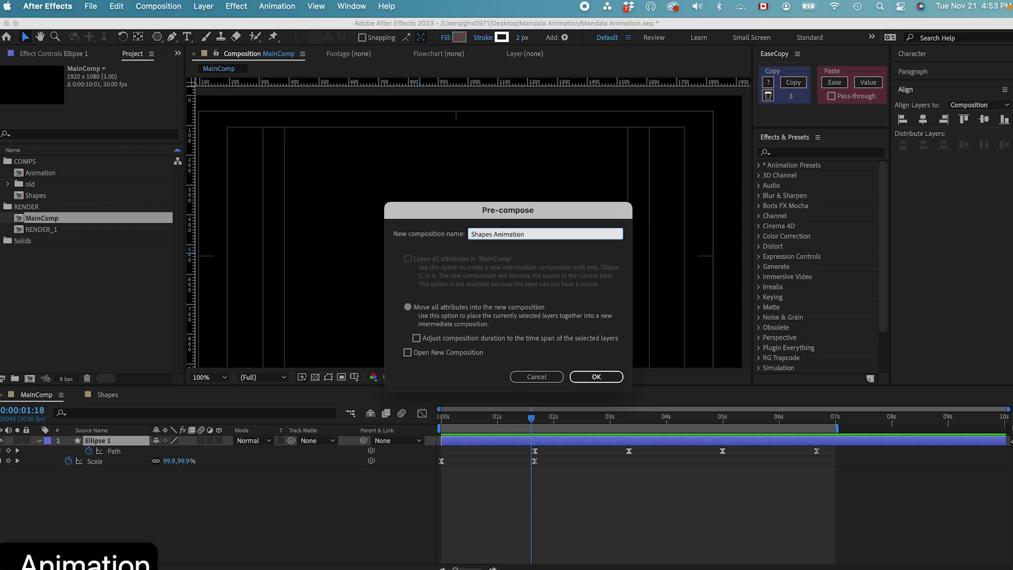
pyautogui.press('Return')
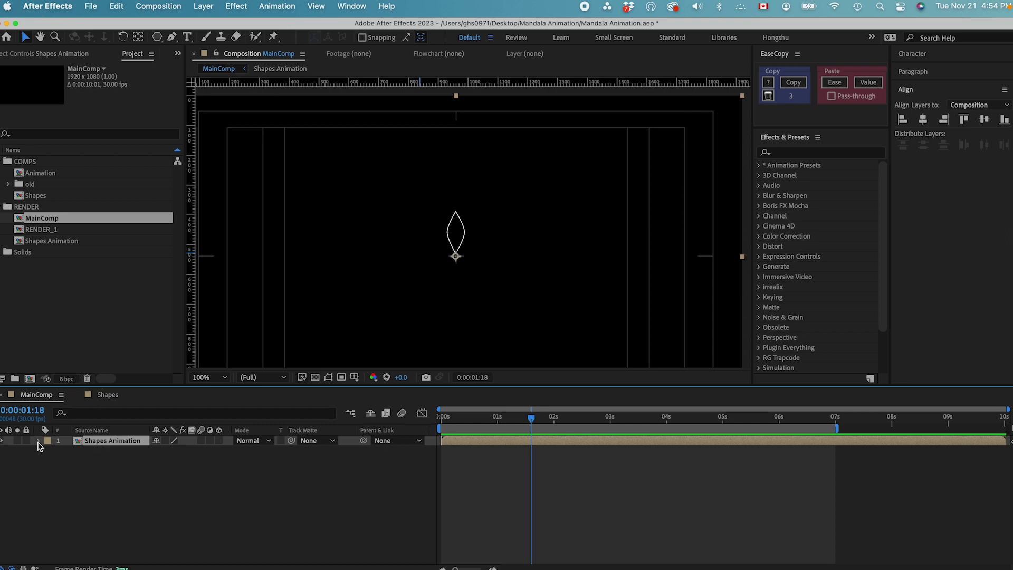
# Add the expression index*30 to the Rotation property of the Shapes Animation layer.
pyautogui.press('r')
pyautogui.keyDown('alt'); pyautogui.click(69, 451); pyautogui.keyUp('alt')
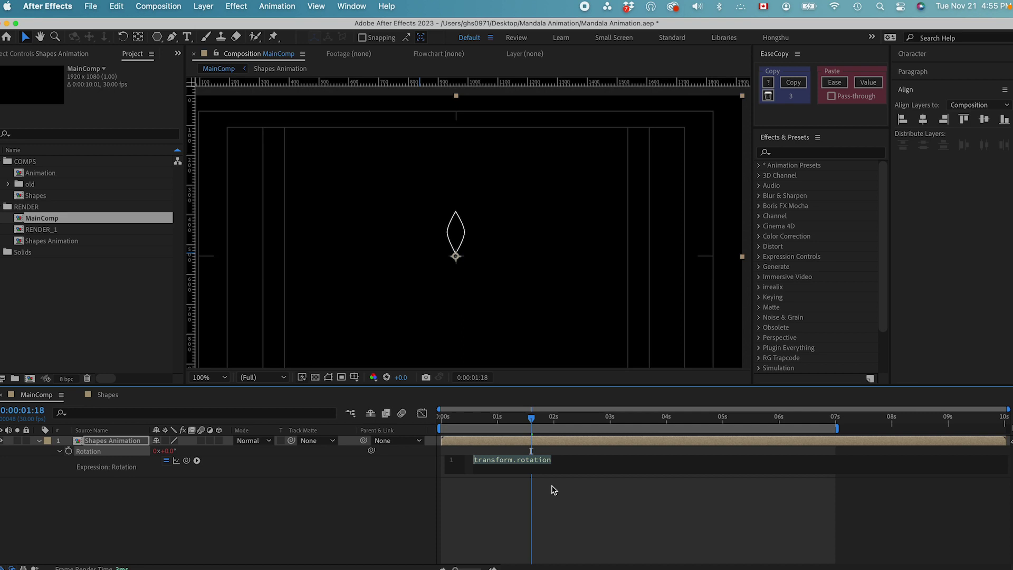
pyautogui.write('i')
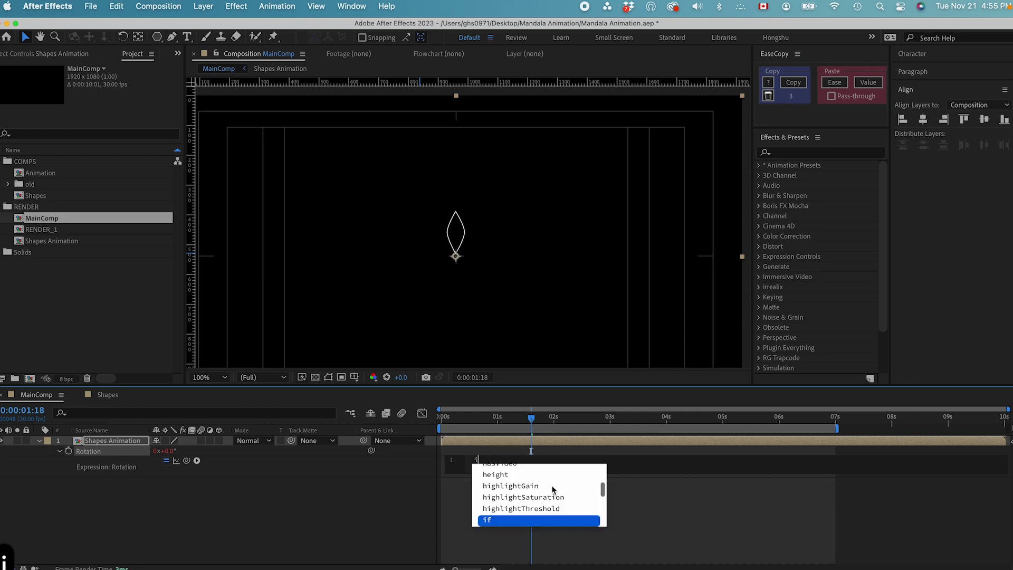
pyautogui.write('ndex*30')
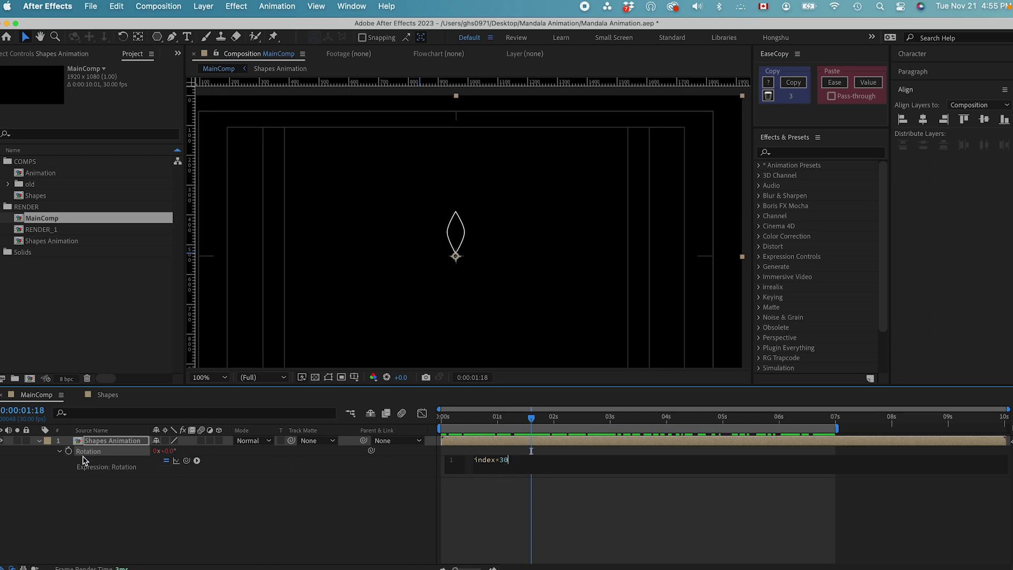
pyautogui.click(496, 462)
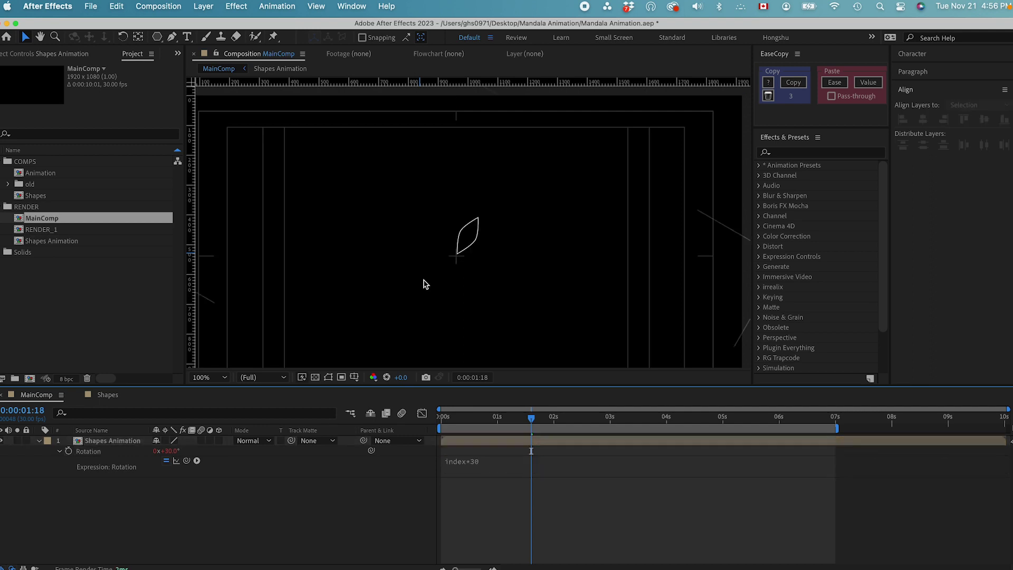
# Duplicate the Shapes Animation layer until twelve layers form a full circle of petals around the composition's center.
pyautogui.click(108, 444)
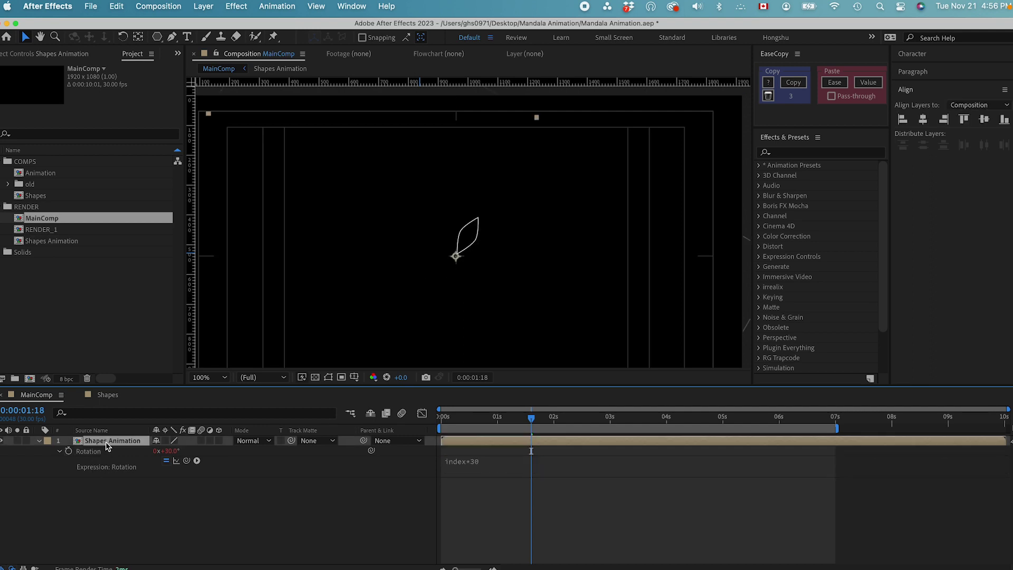
pyautogui.press('super+d')
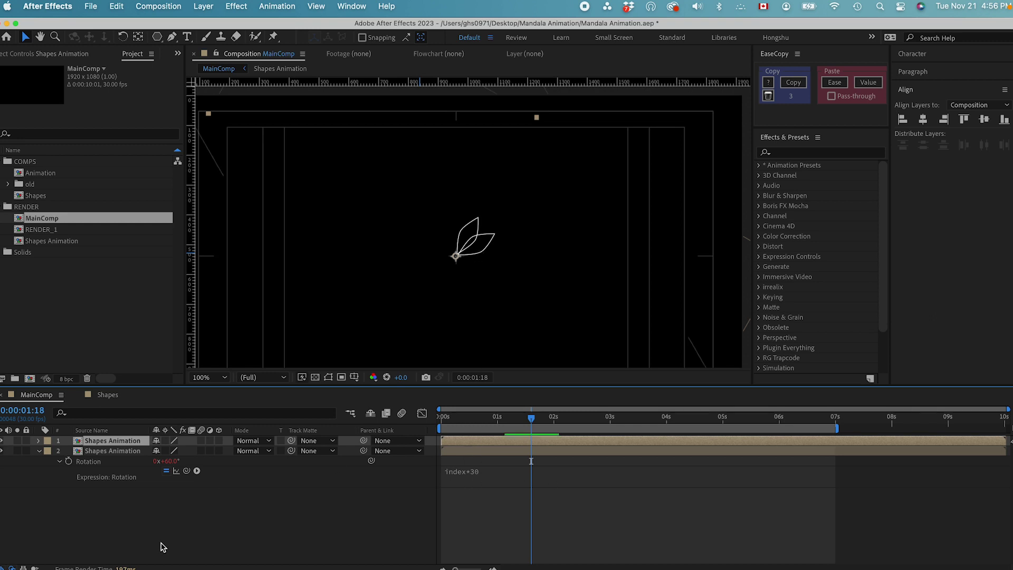
pyautogui.click(112, 451)
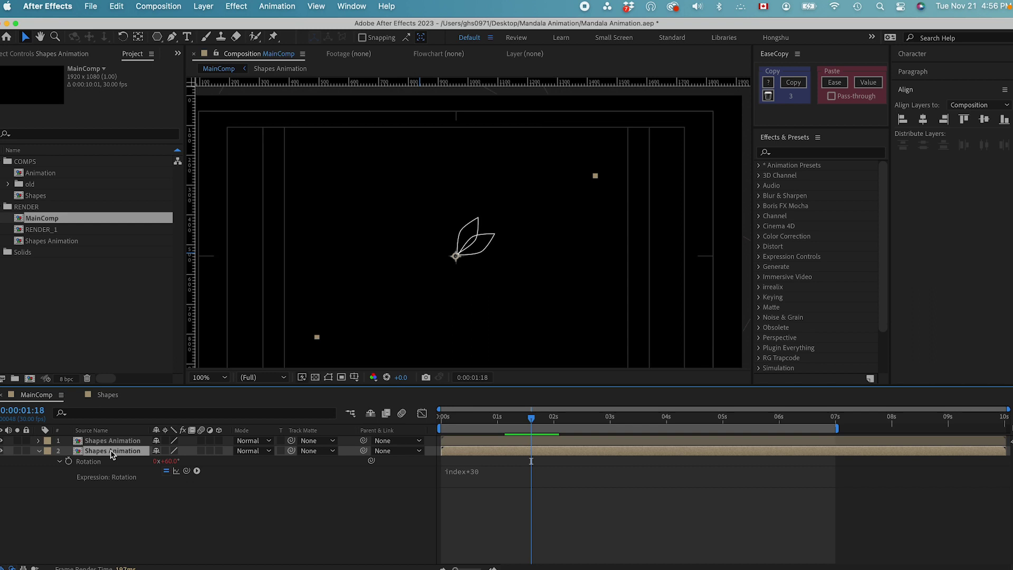
pyautogui.press('super+d')
pyautogui.press('super+d')
pyautogui.press('super+d')
pyautogui.press('super+d')
pyautogui.press('super+d')
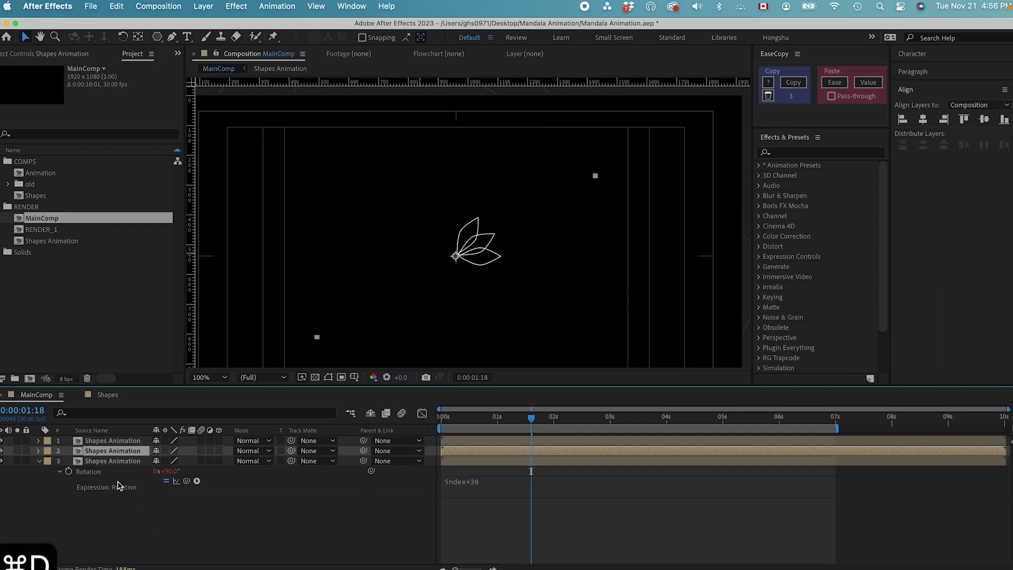
pyautogui.press('super+d')
pyautogui.press('super+d')
pyautogui.press('super+d')
pyautogui.press('super+d')
pyautogui.press('super+d')
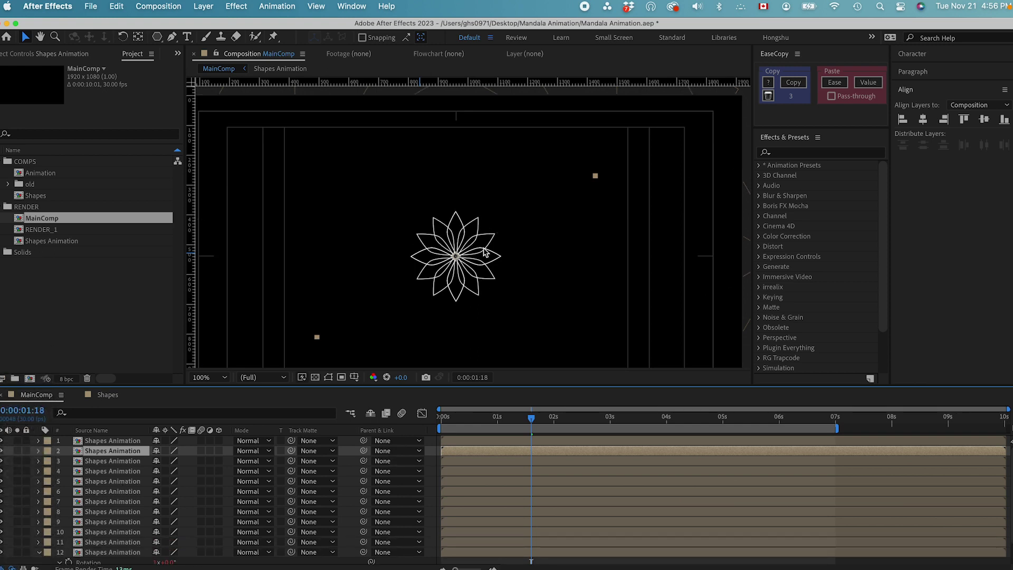
# Play the twelve-petal animation in MainComp from the first frame, collapse the layer properties and scrub to about 5 seconds.
pyautogui.scroll(-2, 118, 547)
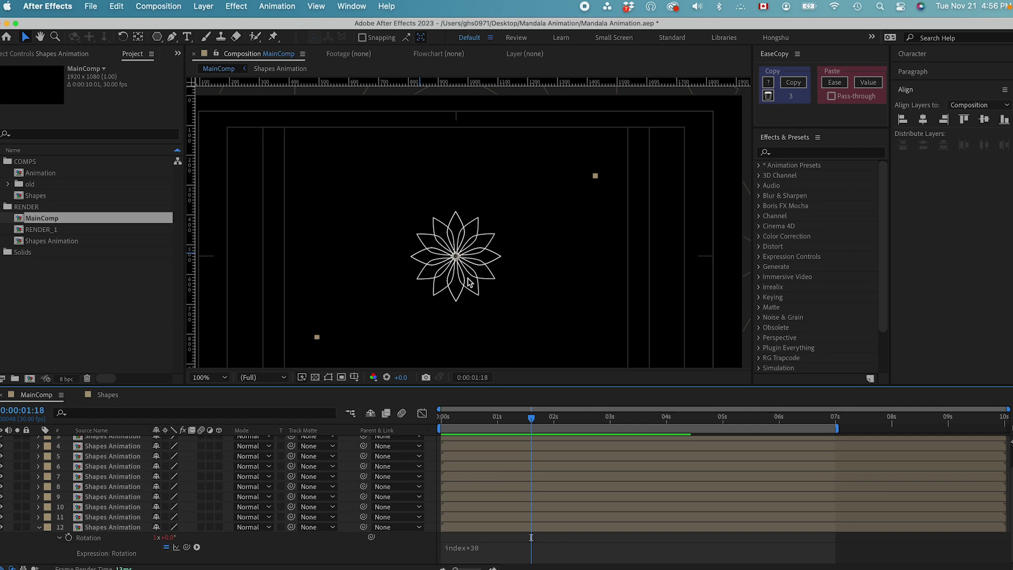
pyautogui.click(443, 416)
pyautogui.press('space')
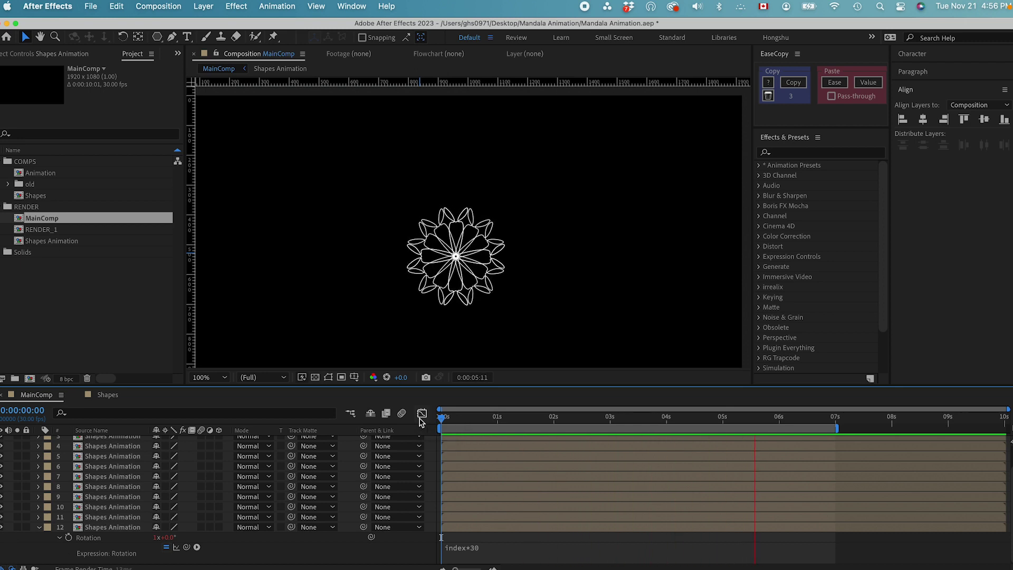
pyautogui.press('space')
pyautogui.press('u')
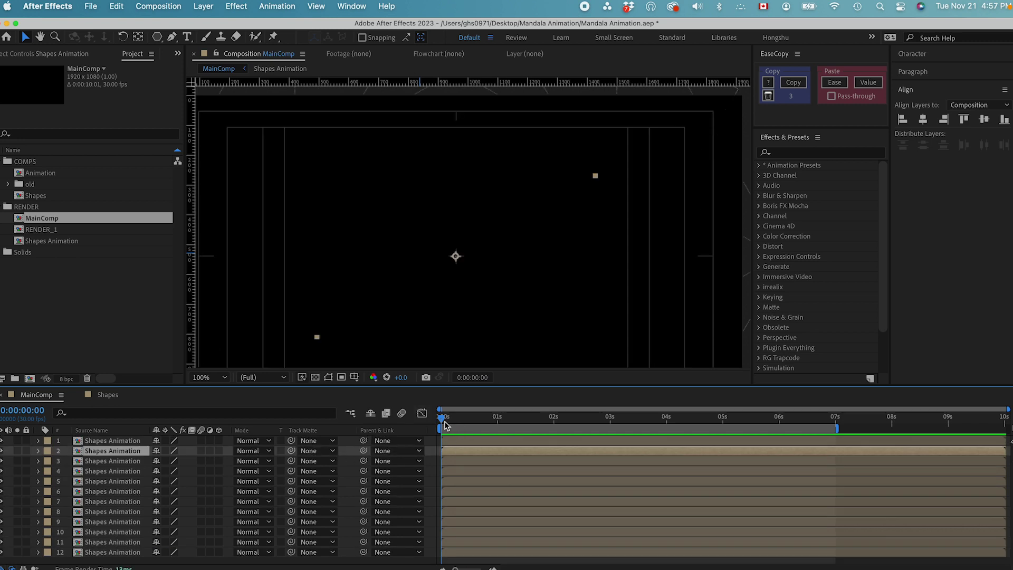
pyautogui.moveTo(443, 422); pyautogui.dragTo(725, 427)
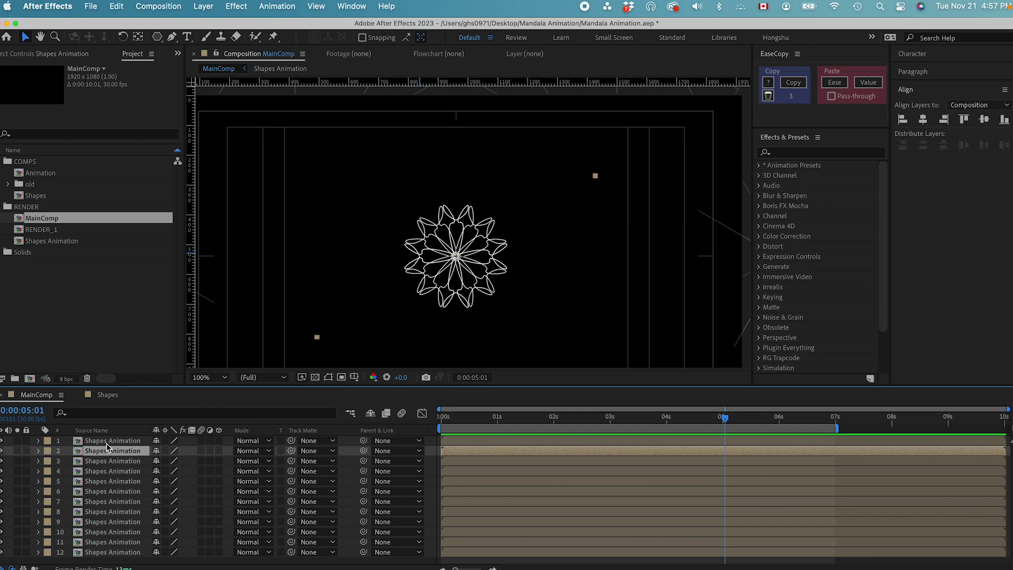
# Open the Shapes Animation composition and add a Position keyframe to the Ellipse 1 layer at the first frame.
pyautogui.doubleClick(106, 443)
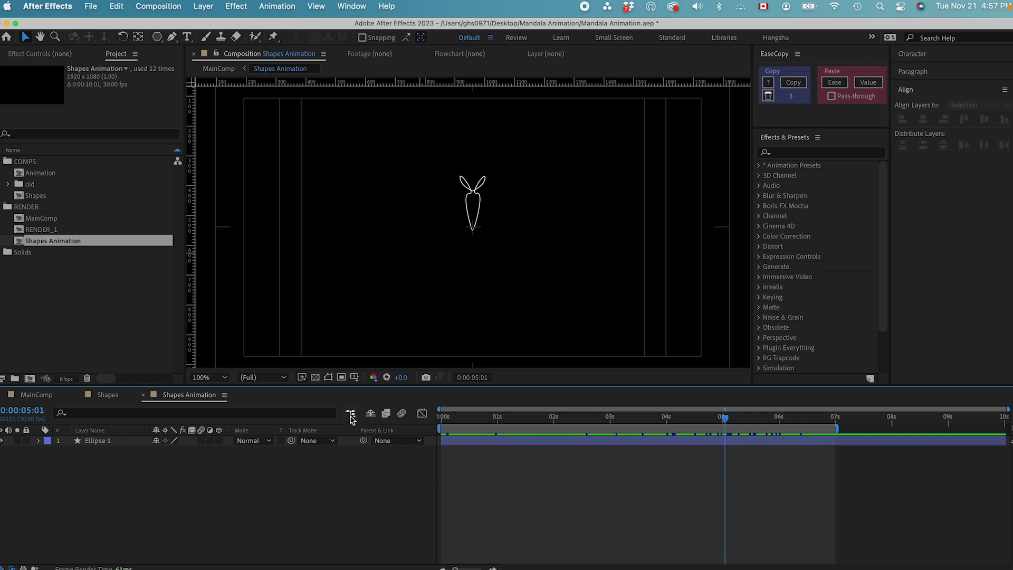
pyautogui.click(443, 416)
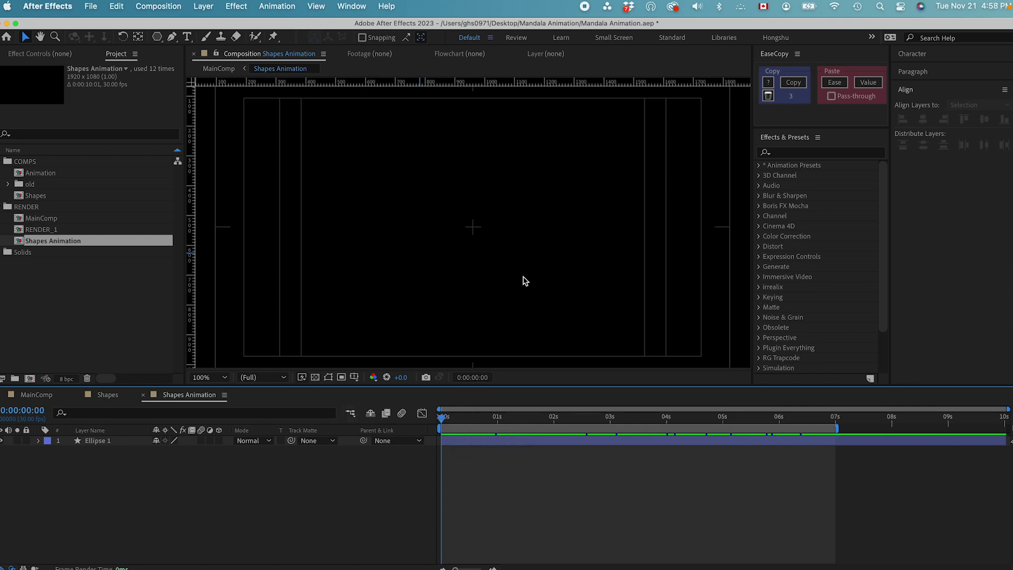
pyautogui.moveTo(464, 426)
pyautogui.mouseDown()
pyautogui.moveTo(787, 437)
pyautogui.moveTo(456, 433)
pyautogui.moveTo(545, 432)
pyautogui.moveTo(472, 439)
pyautogui.mouseUp()
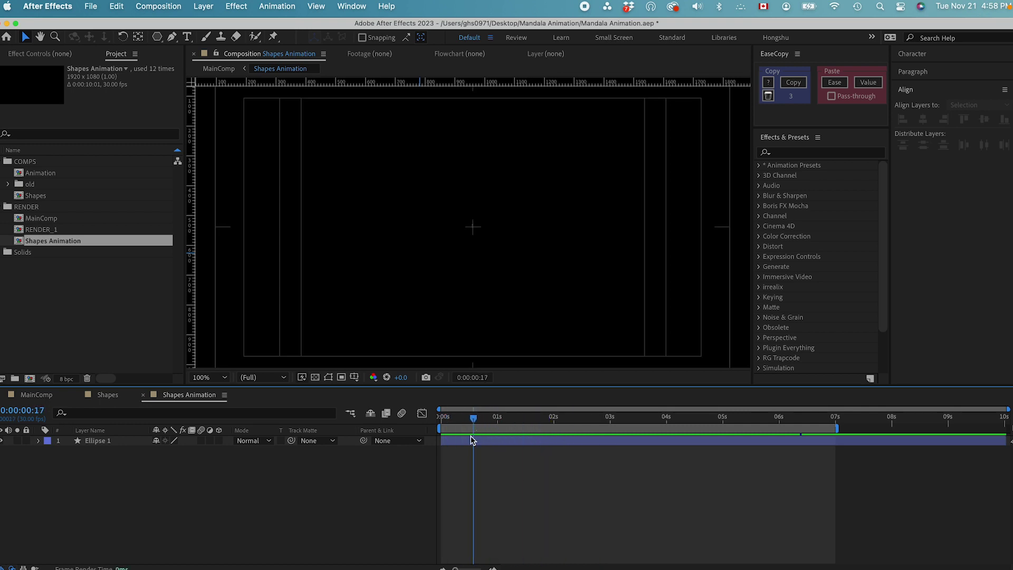
pyautogui.click(469, 445)
pyautogui.press('u')
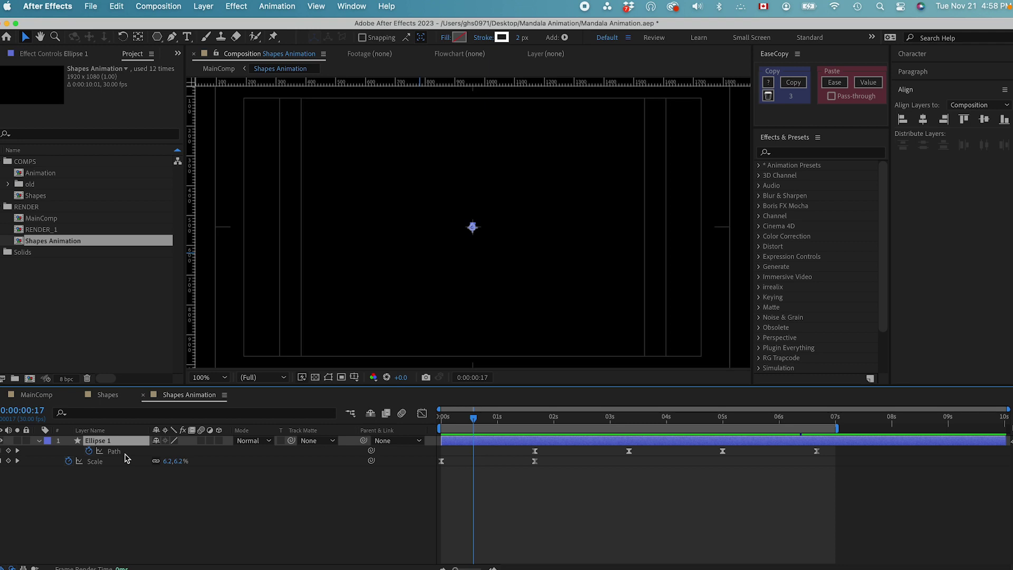
pyautogui.hotkey('shift', 'p')
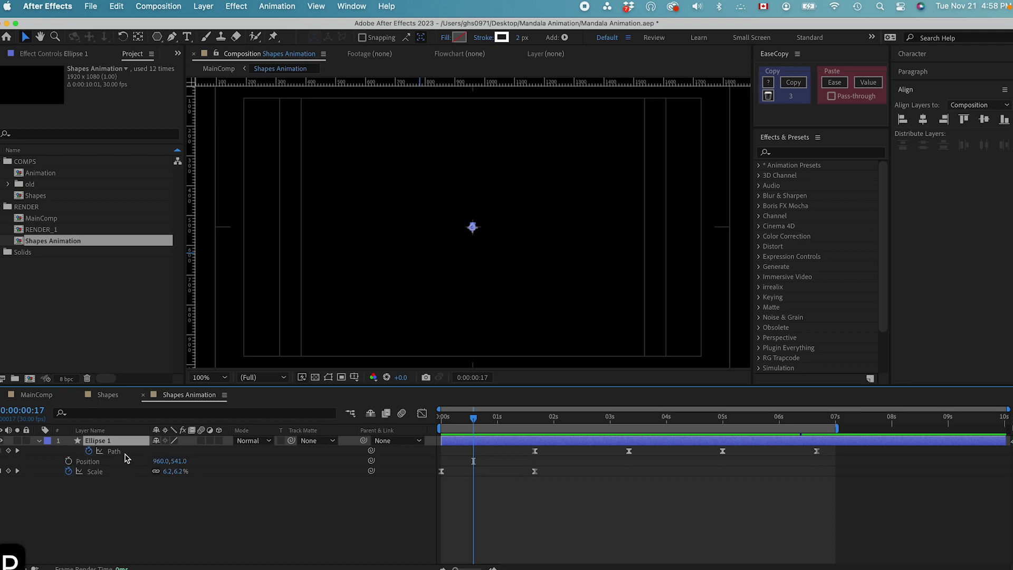
pyautogui.press('Home')
pyautogui.click(68, 460)
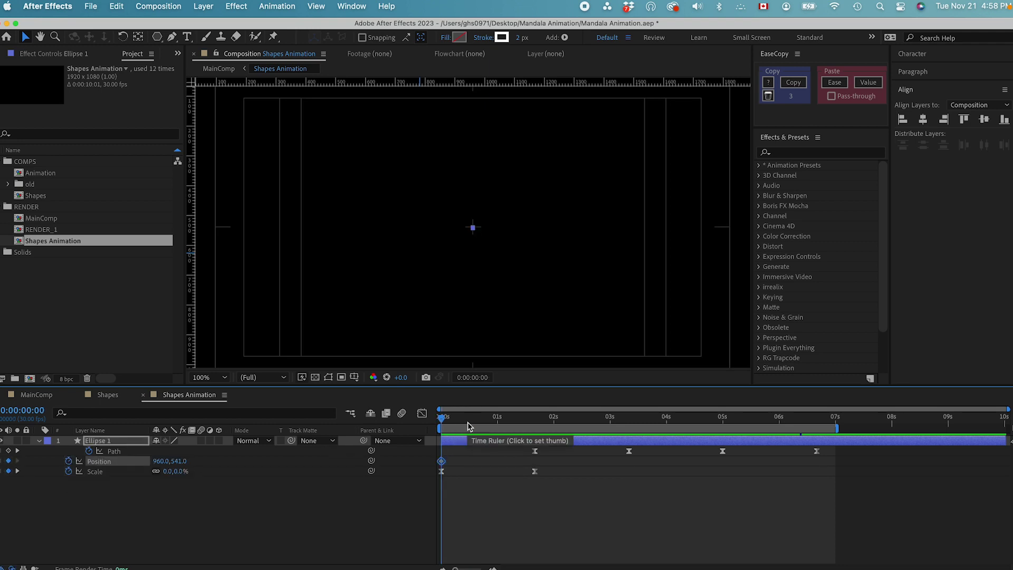
# Add Position keyframes to Ellipse 1 with Y 541 at 0:00:01:20, Y 283 at 0:00:03:10 and Y 535 at 0:00:05:00.
pyautogui.moveTo(467, 423); pyautogui.dragTo(535, 422)
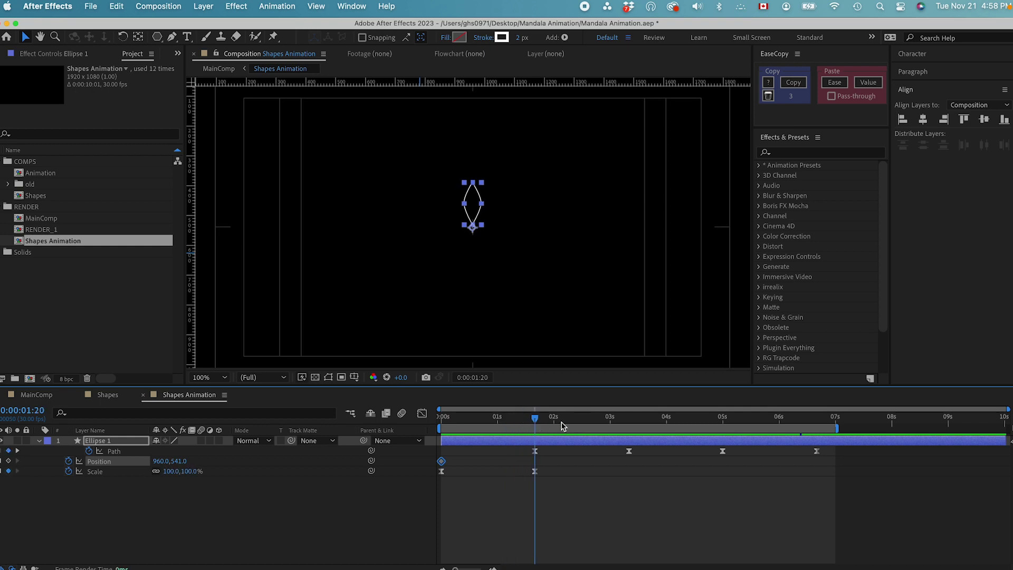
pyautogui.click(8, 460)
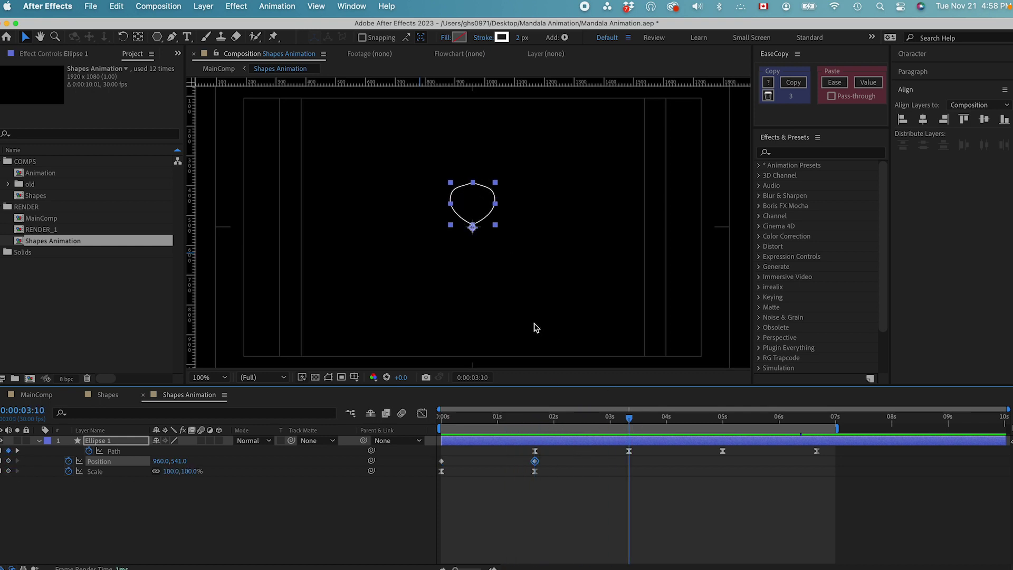
pyautogui.moveTo(179, 461); pyautogui.dragTo(28, 463)
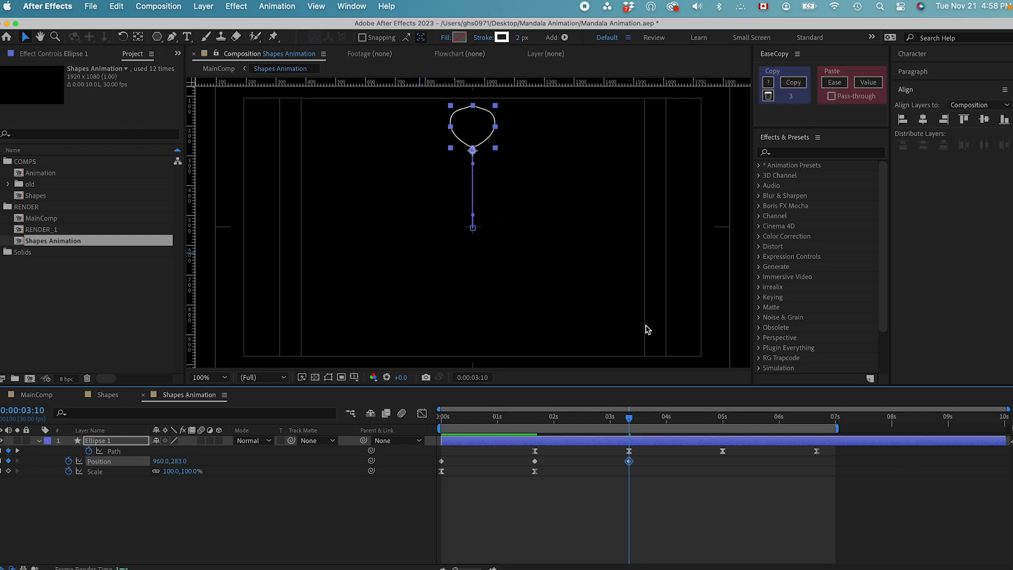
pyautogui.moveTo(630, 422); pyautogui.dragTo(723, 429)
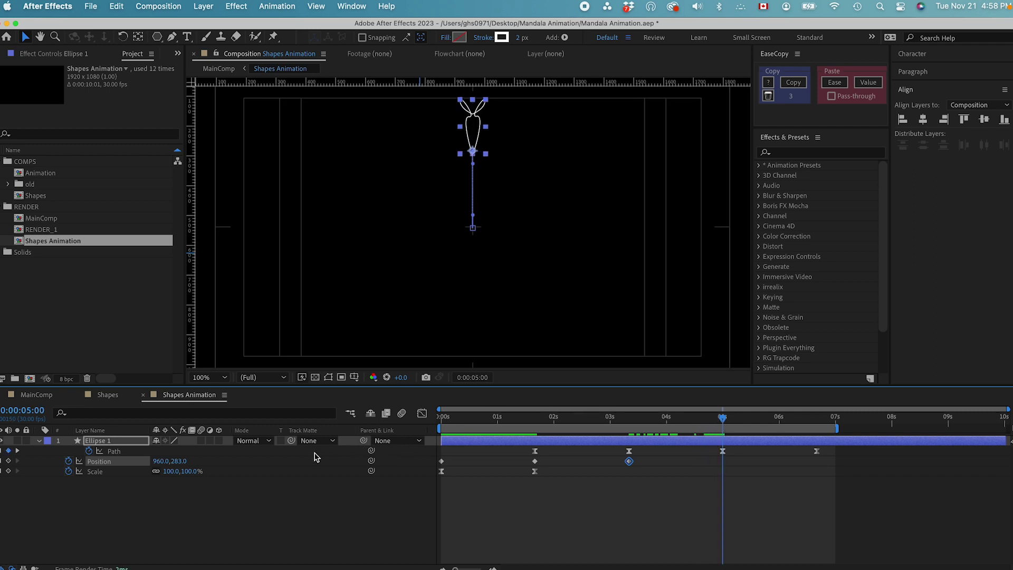
pyautogui.moveTo(180, 461); pyautogui.dragTo(337, 464)
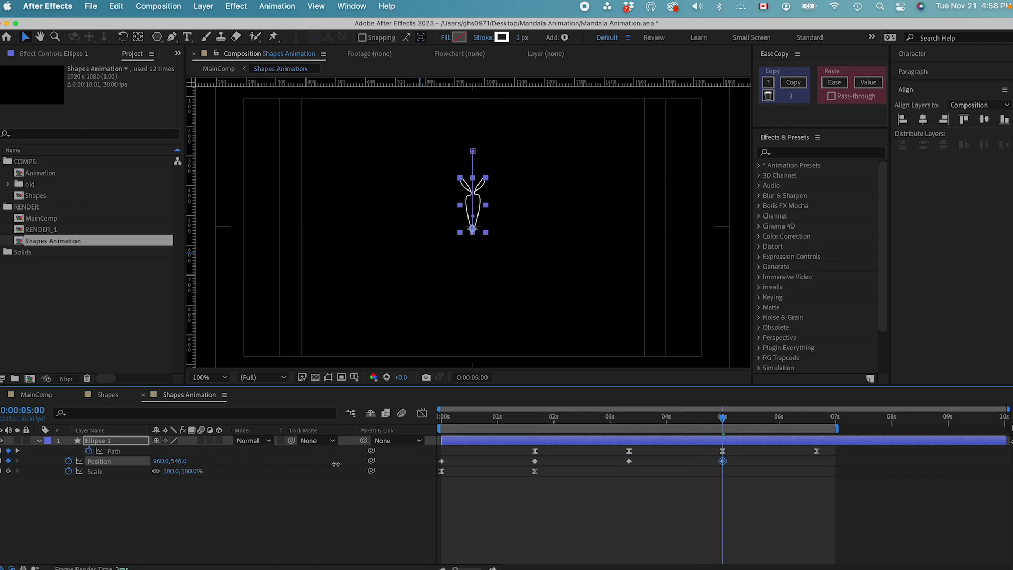
# Add Scale keyframes to Ellipse 1 of 100% at 0:00:05:00 and 235% at 0:00:06:20.
pyautogui.moveTo(741, 421); pyautogui.dragTo(816, 428)
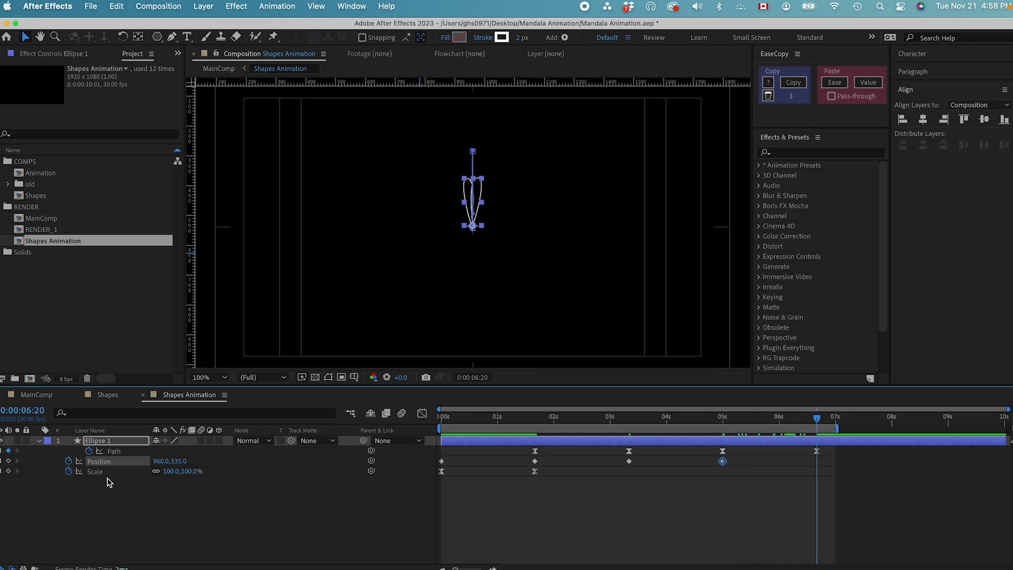
pyautogui.click(8, 471)
pyautogui.moveTo(818, 472); pyautogui.dragTo(724, 473)
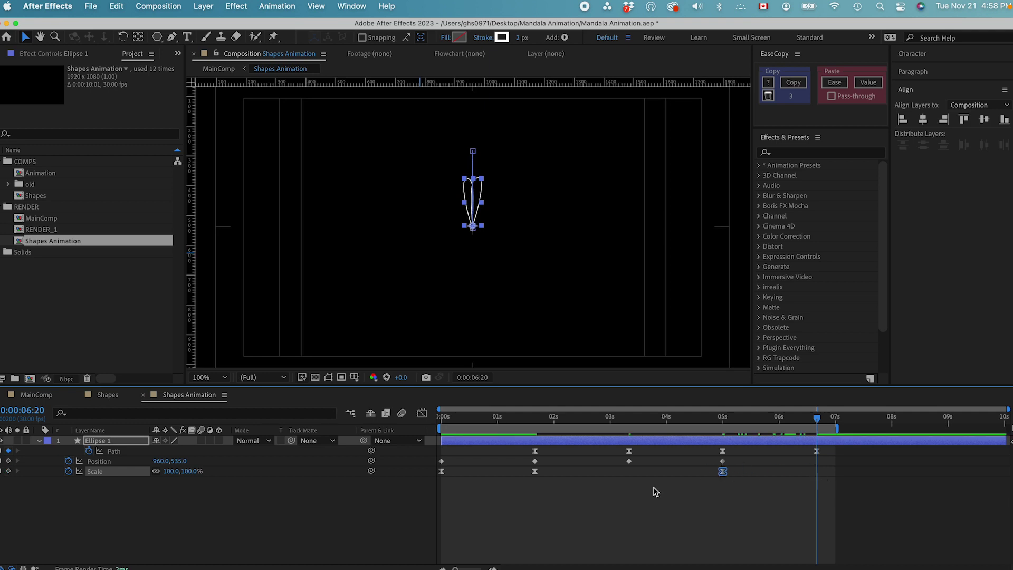
pyautogui.moveTo(174, 471); pyautogui.dragTo(252, 473)
# Extend the work area's end to about 8.5 seconds and keyframe Ellipse 1's Scale at 0% at 0:00:08:10.
pyautogui.moveTo(839, 430); pyautogui.dragTo(919, 431)
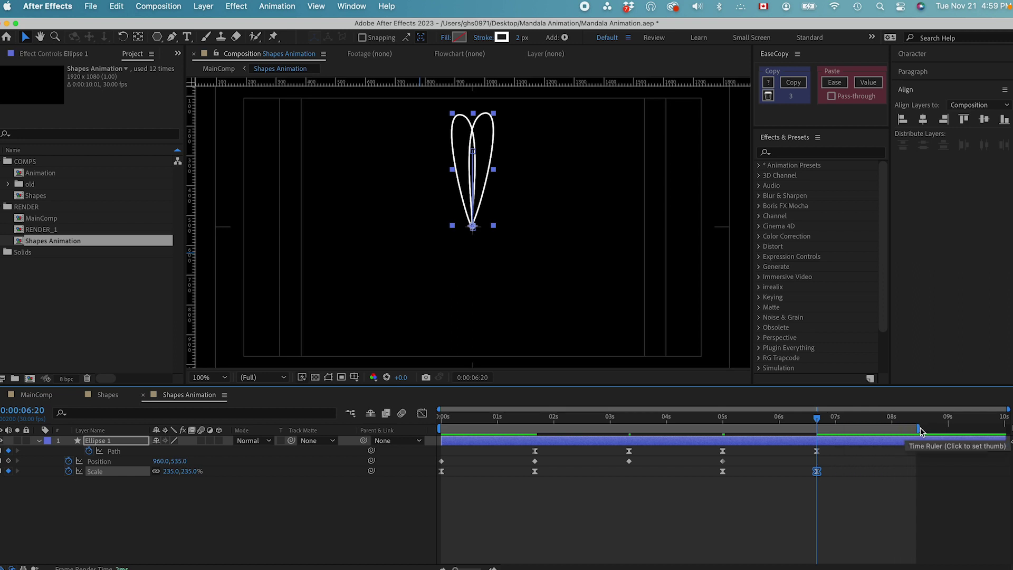
pyautogui.press('shift+super+Right')
pyautogui.press('shift+super+Right')
pyautogui.press('shift+super+Right')
pyautogui.press('shift+super+Right')
pyautogui.press('shift+super+Right')
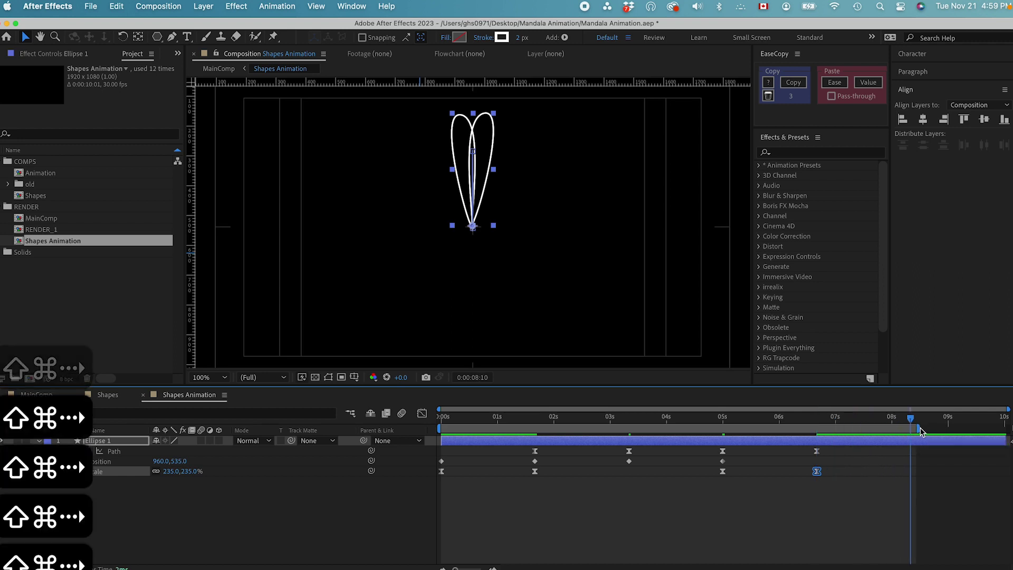
pyautogui.click(172, 471)
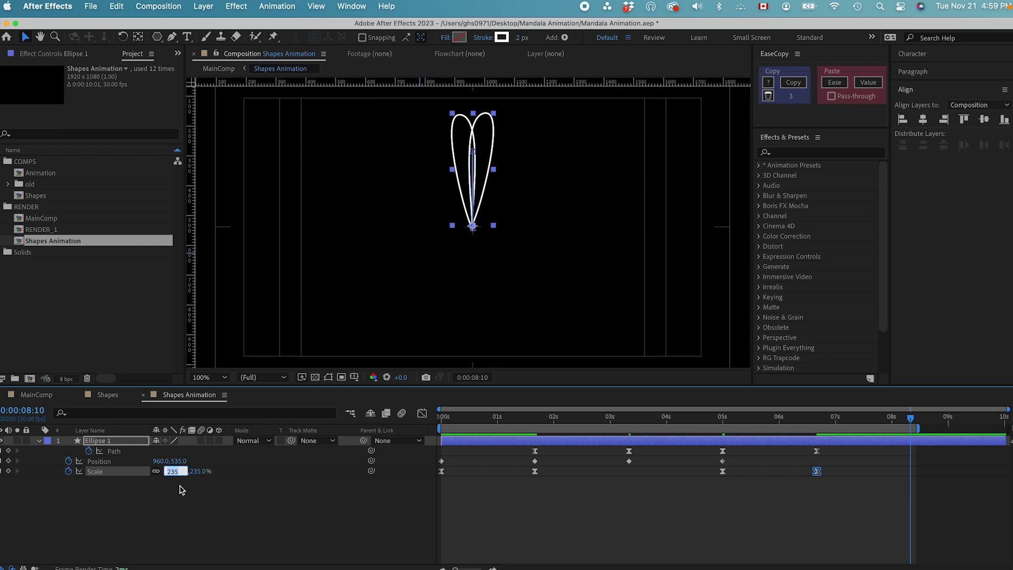
pyautogui.write('0')
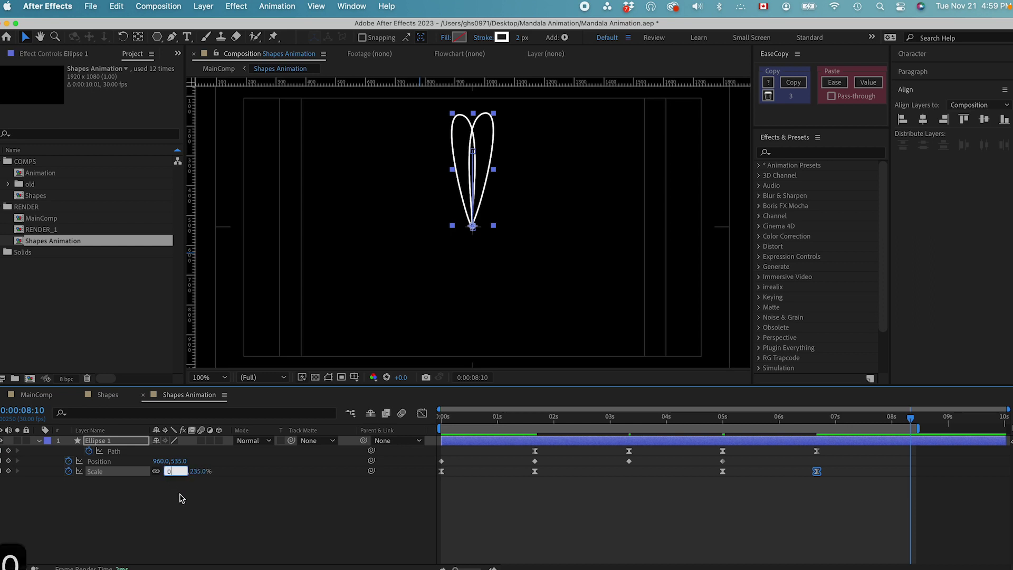
pyautogui.click(180, 498)
pyautogui.press('shift+super+Left')
pyautogui.press('shift+super+Left')
pyautogui.press('shift+super+Left')
pyautogui.press('shift+super+Left')
pyautogui.press('shift+super+Left')
pyautogui.press('shift+super+Left')
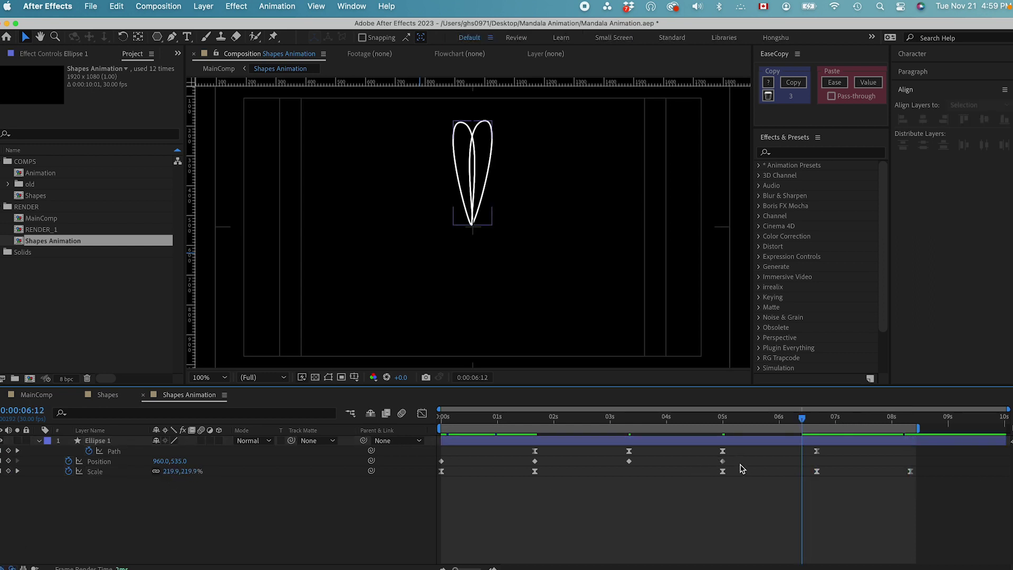
# Examine the speed curves of the Path keyframes in the Graph Editor.
pyautogui.moveTo(738, 454); pyautogui.dragTo(517, 458)
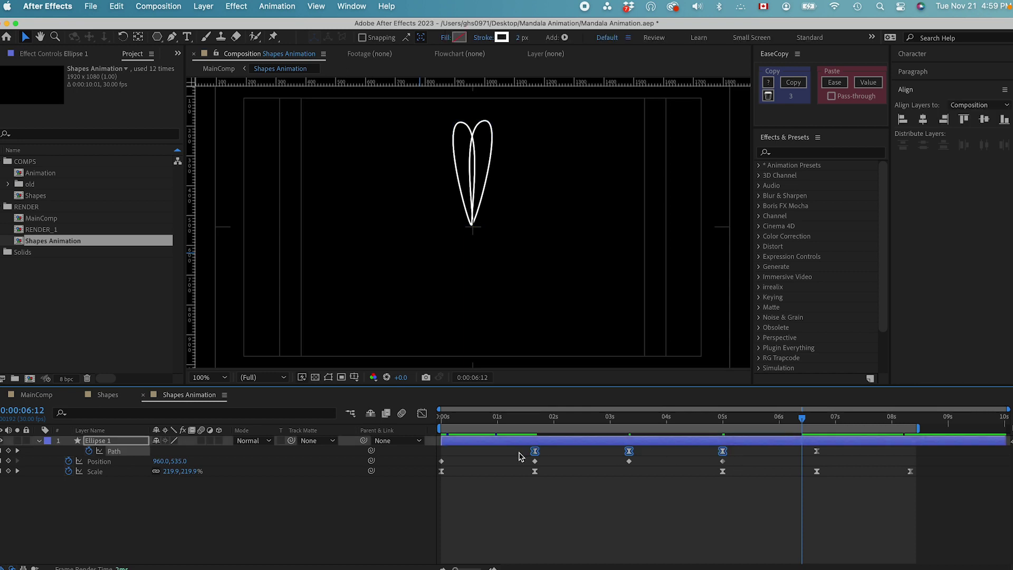
pyautogui.click(422, 413)
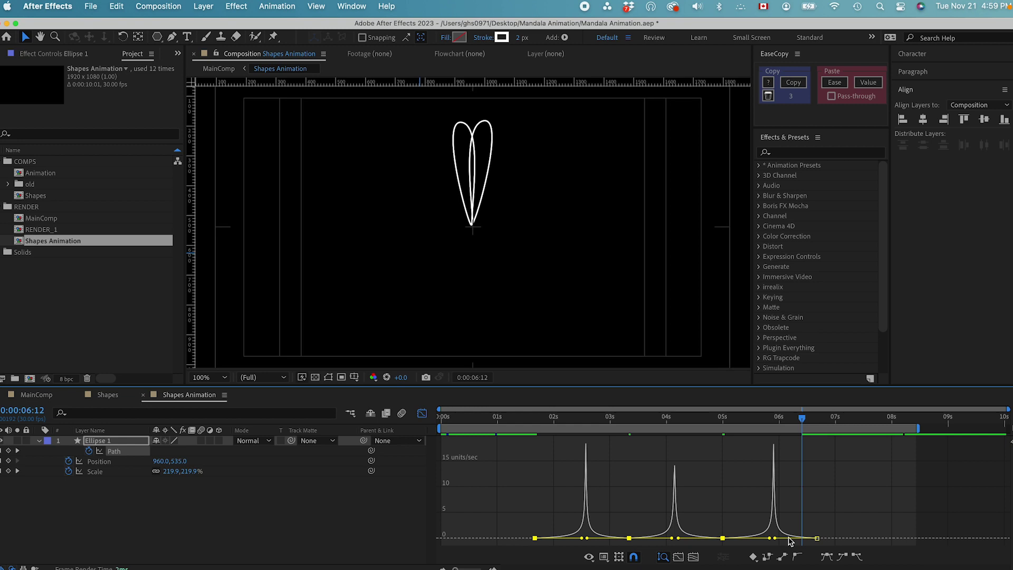
pyautogui.click(422, 412)
# Set the incoming and outgoing velocity influence of all four Position keyframes to 90%.
pyautogui.click(731, 464)
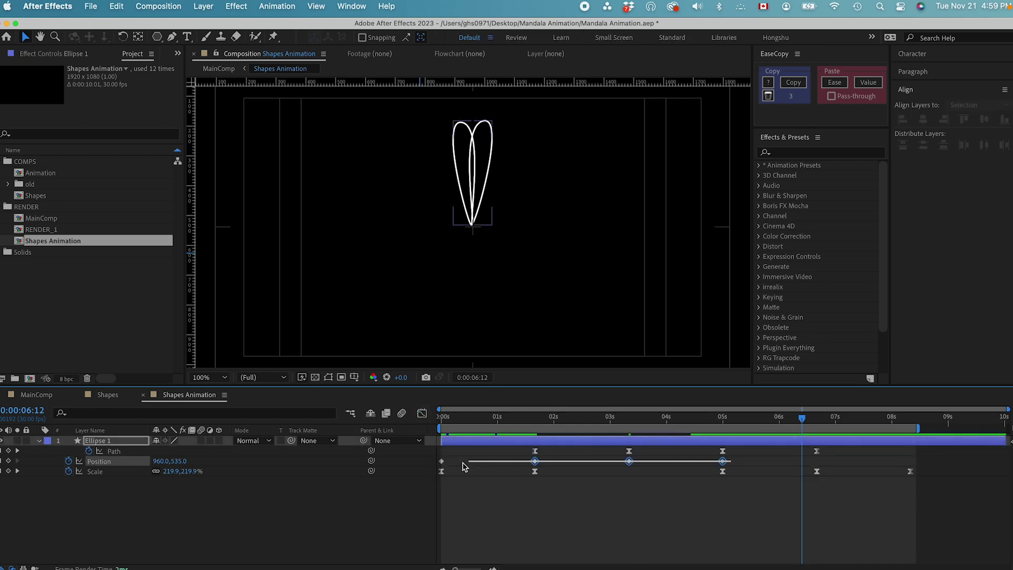
pyautogui.moveTo(435, 456); pyautogui.dragTo(736, 466)
pyautogui.rightClick(538, 466)
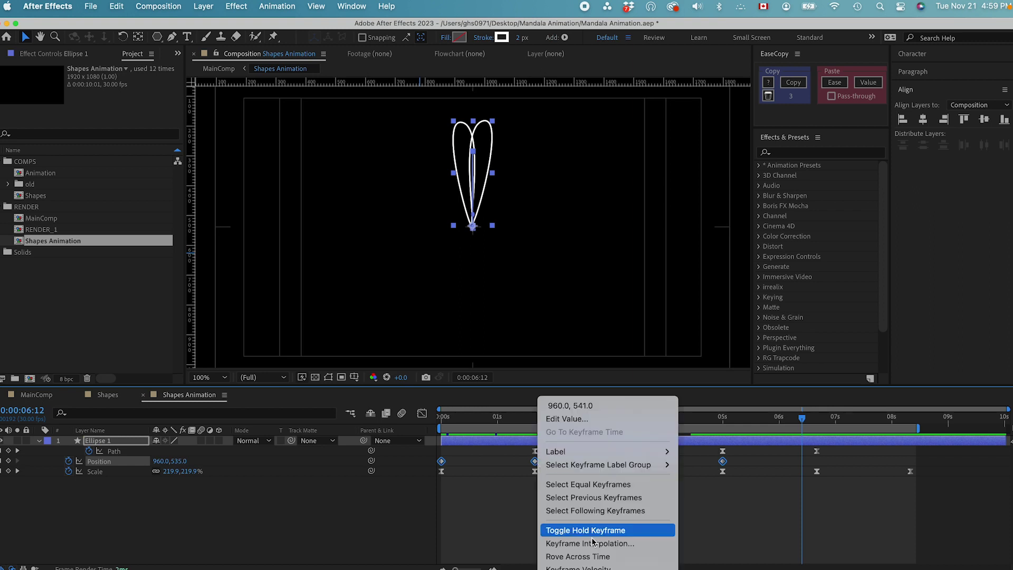
pyautogui.click(570, 564)
pyautogui.click(404, 275)
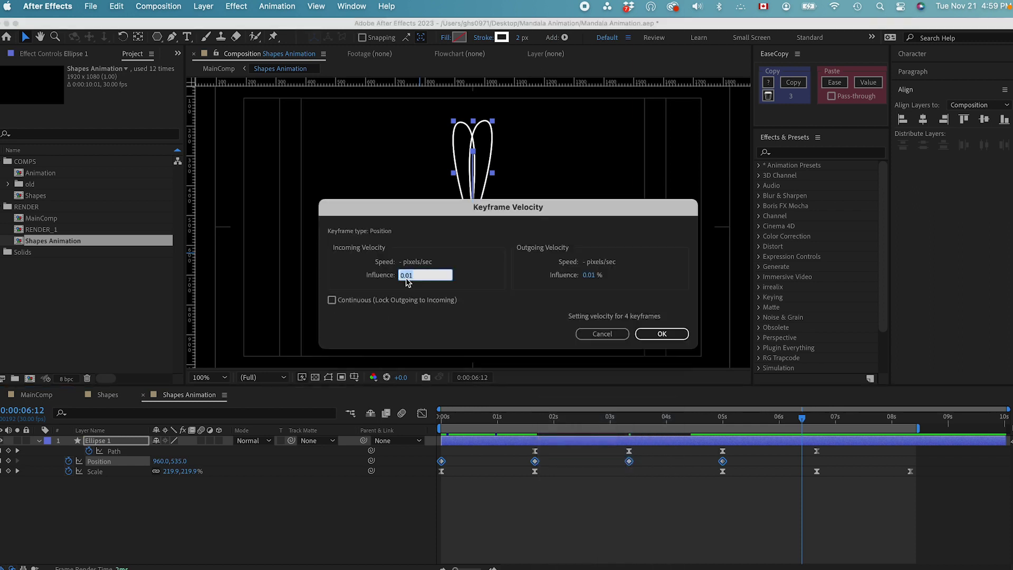
pyautogui.write('90')
pyautogui.click(590, 277)
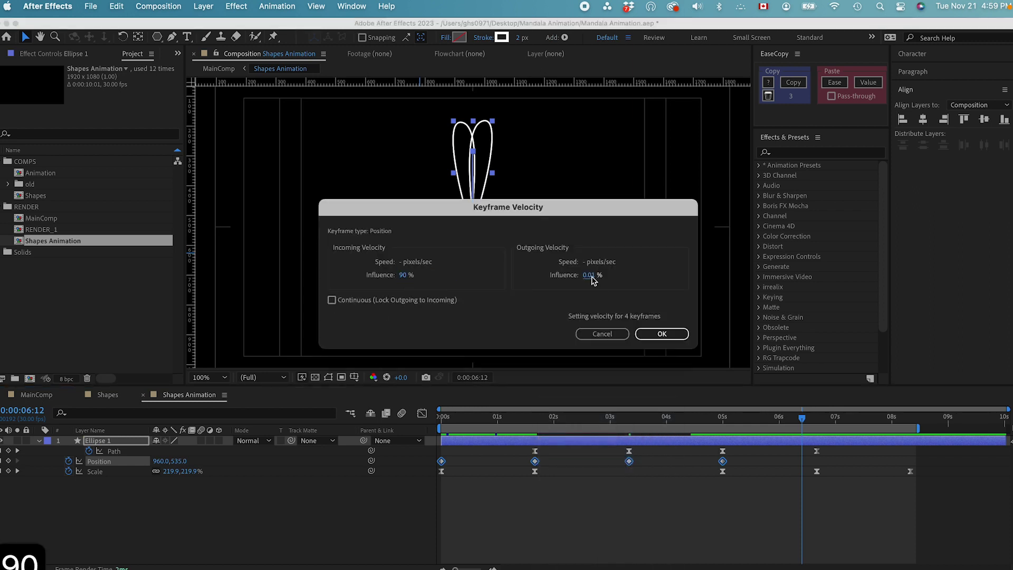
pyautogui.write('90')
pyautogui.click(661, 334)
pyautogui.click(593, 488)
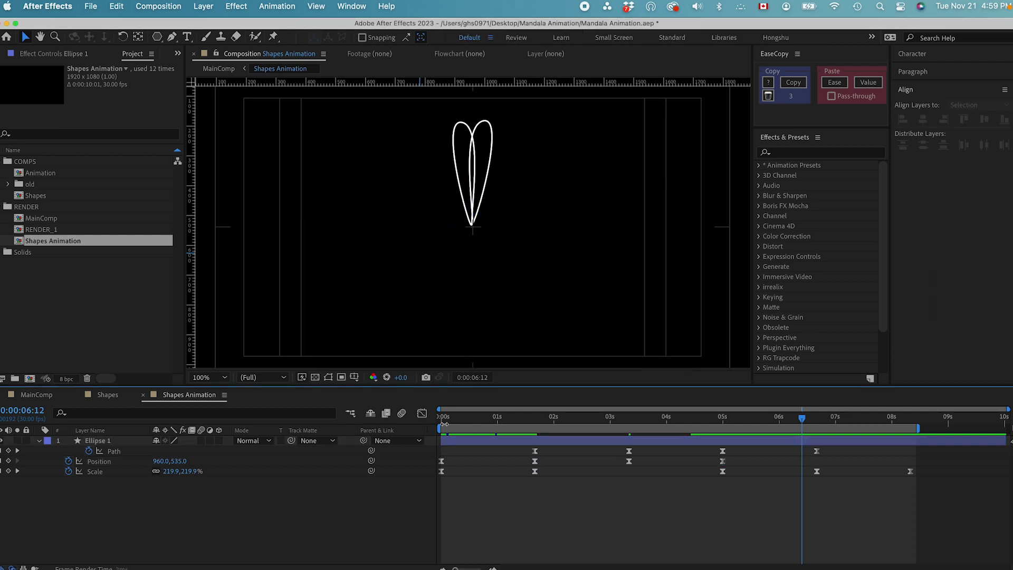
# Preview the updated petal animation in Shapes Animation from the first frame.
pyautogui.click(441, 422)
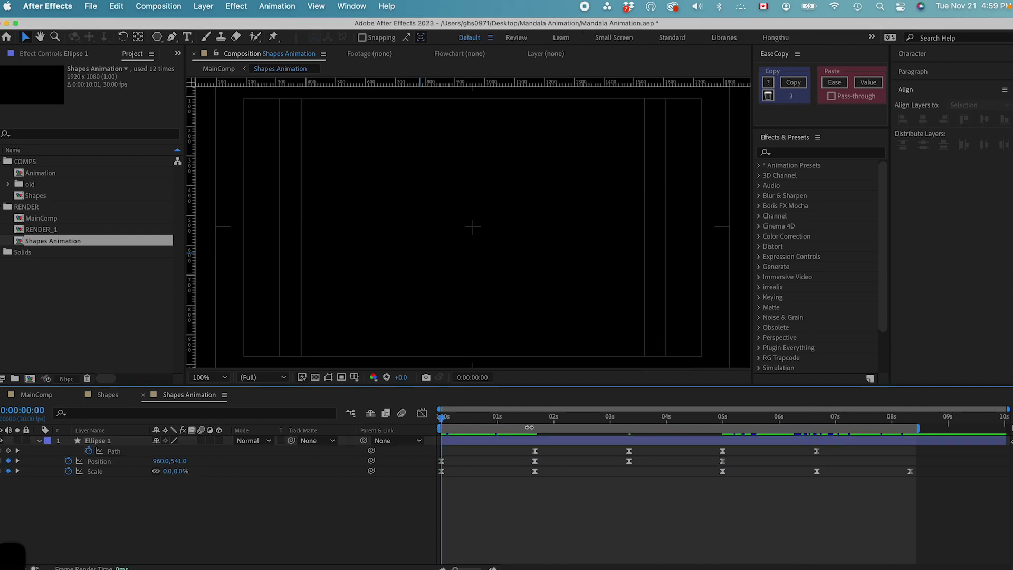
pyautogui.press('space')
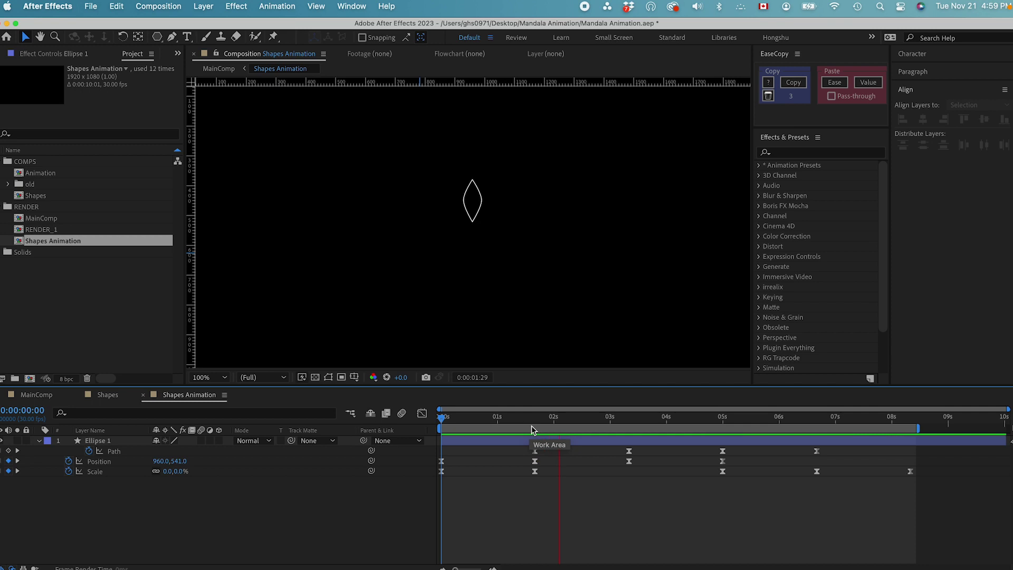
pyautogui.click(503, 417)
# Switch to MainComp and play the full mandala animation from the start with the view at 50%.
pyautogui.press('Tab')
pyautogui.click(283, 420)
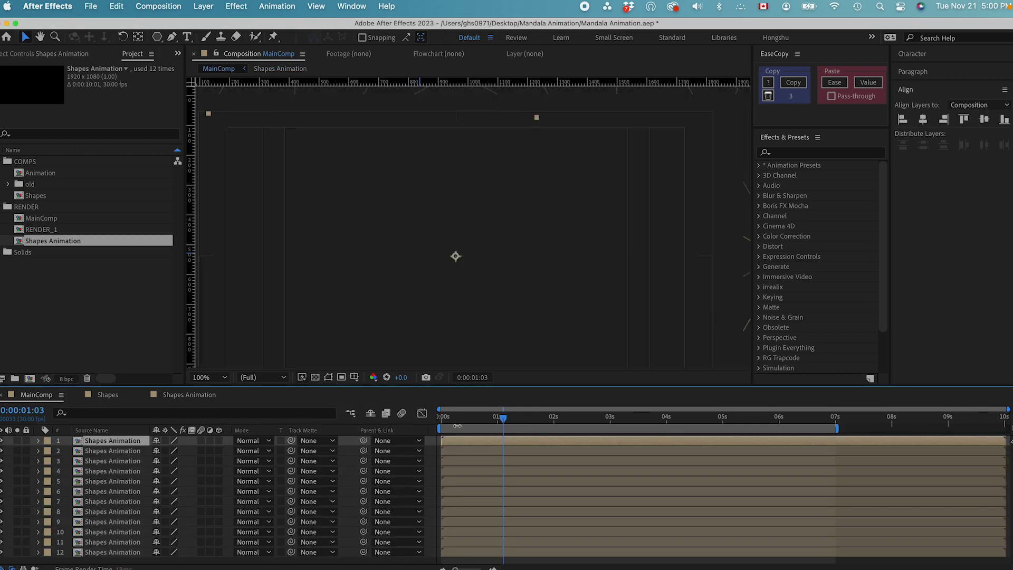
pyautogui.press('space')
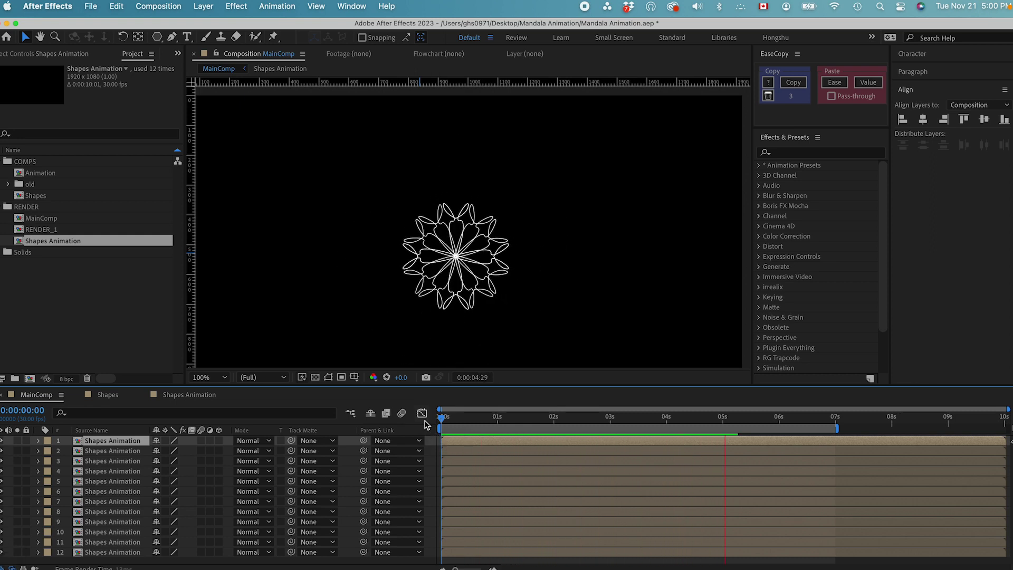
pyautogui.press('space')
pyautogui.press('super+minus')
pyautogui.press('super+minus')
pyautogui.press('space')
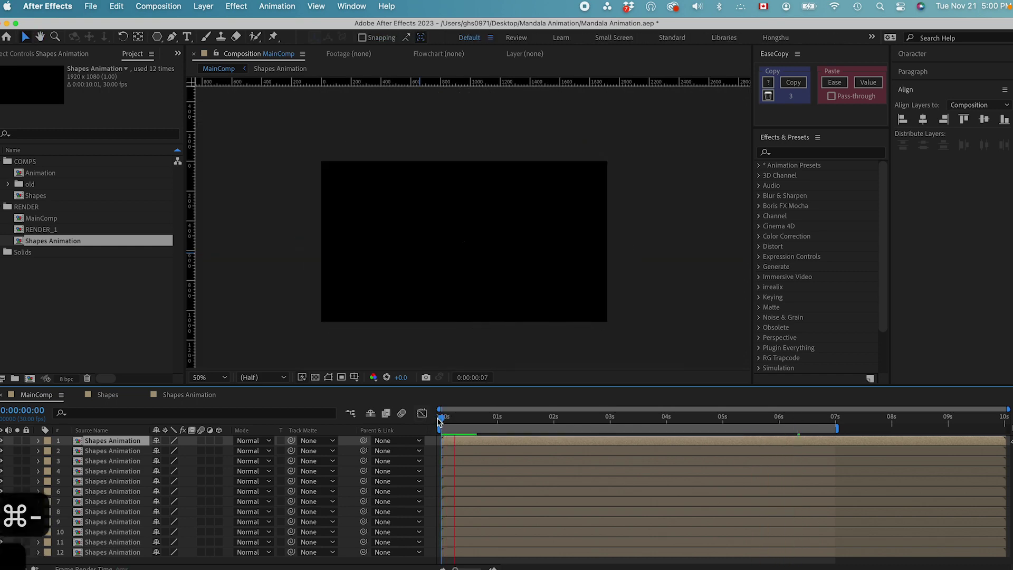
# In the Shapes Animation comp, center the triangular Shape 1 horizontally and move its anchor point to the middle of its base.
pyautogui.doubleClick(120, 441)
pyautogui.click(74, 446)
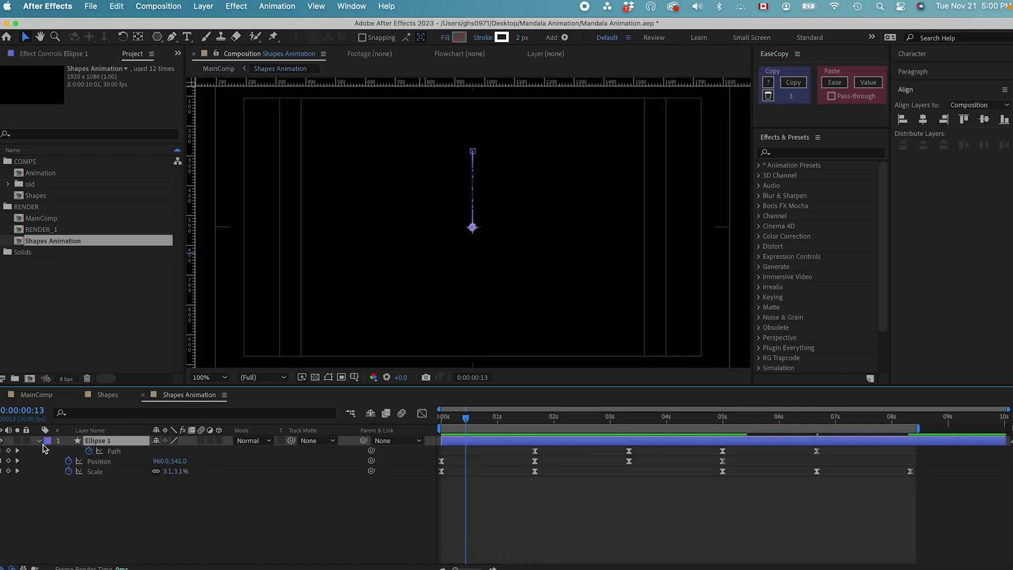
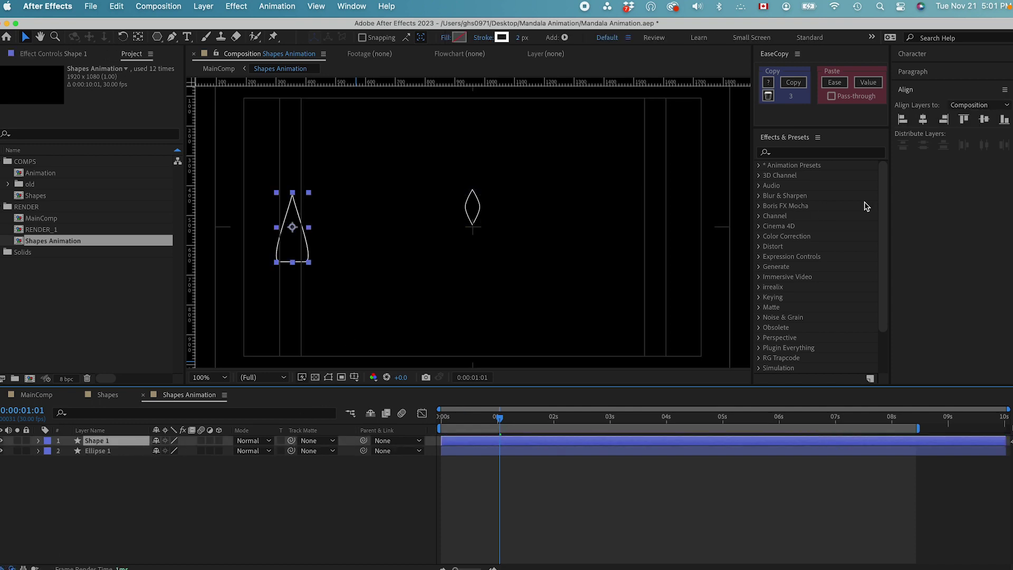
pyautogui.click(923, 119)
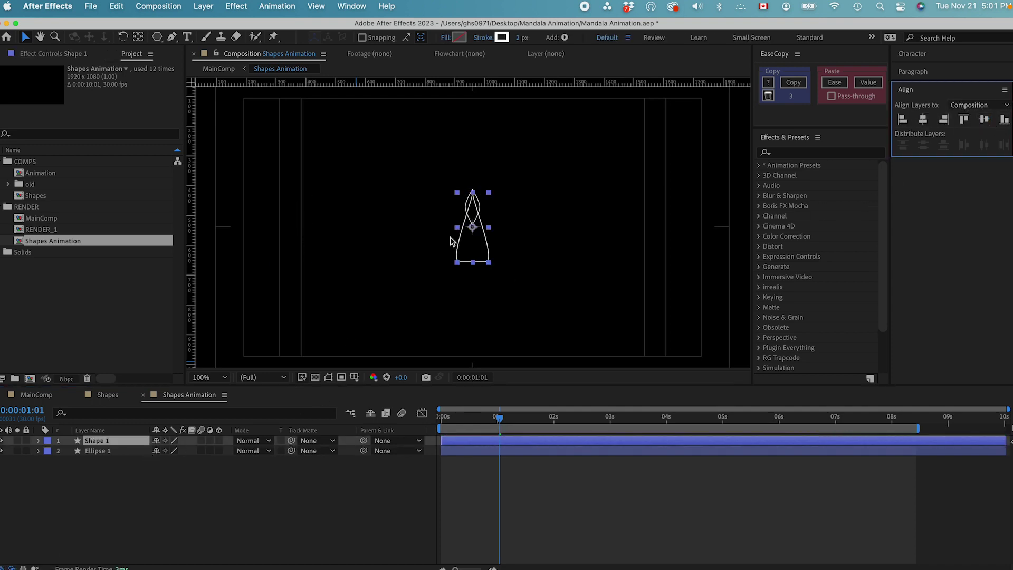
pyautogui.press('y')
pyautogui.moveTo(471, 231); pyautogui.dragTo(471, 259)
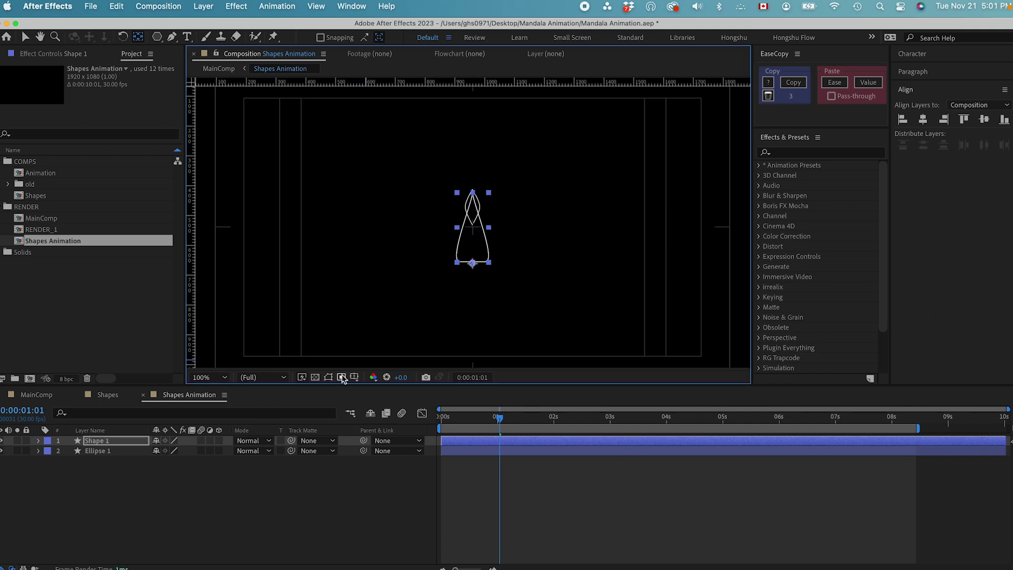
# Scale the Shape 1 layer down to 52% and collapse its properties.
pyautogui.click(130, 442)
pyautogui.press('s')
pyautogui.moveTo(170, 450); pyautogui.dragTo(145, 451)
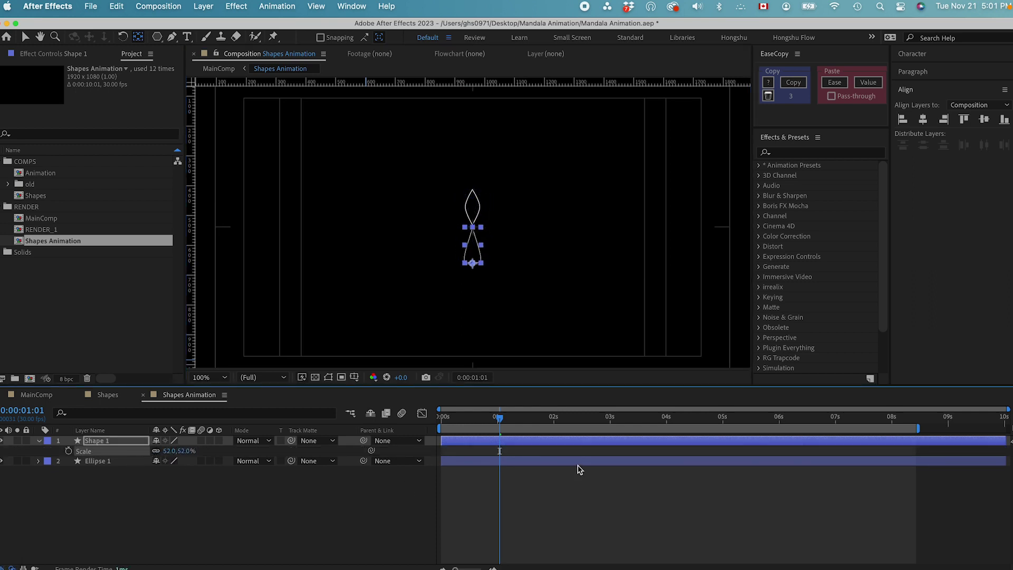
pyautogui.press('u')
pyautogui.press('u')
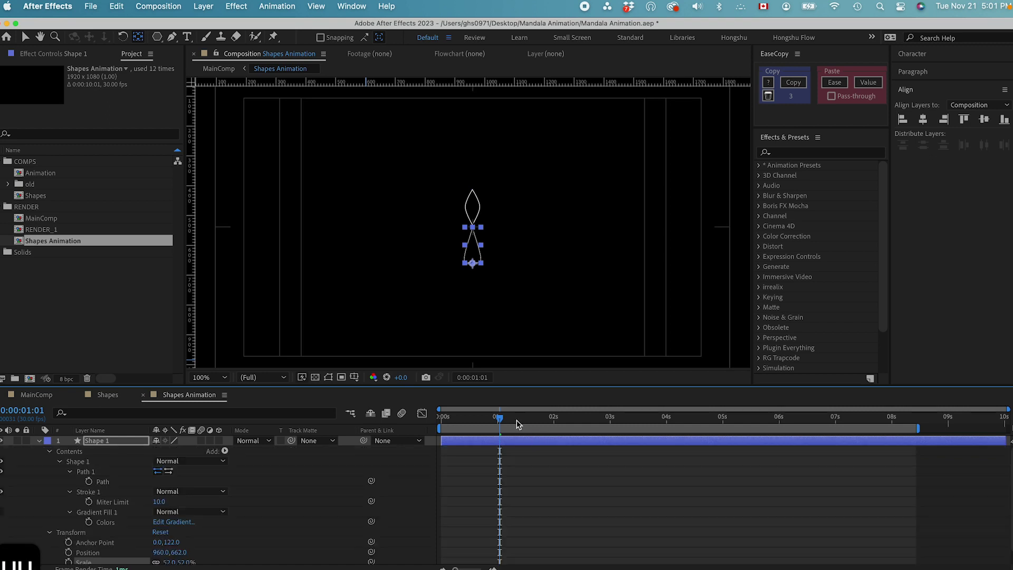
pyautogui.click(39, 440)
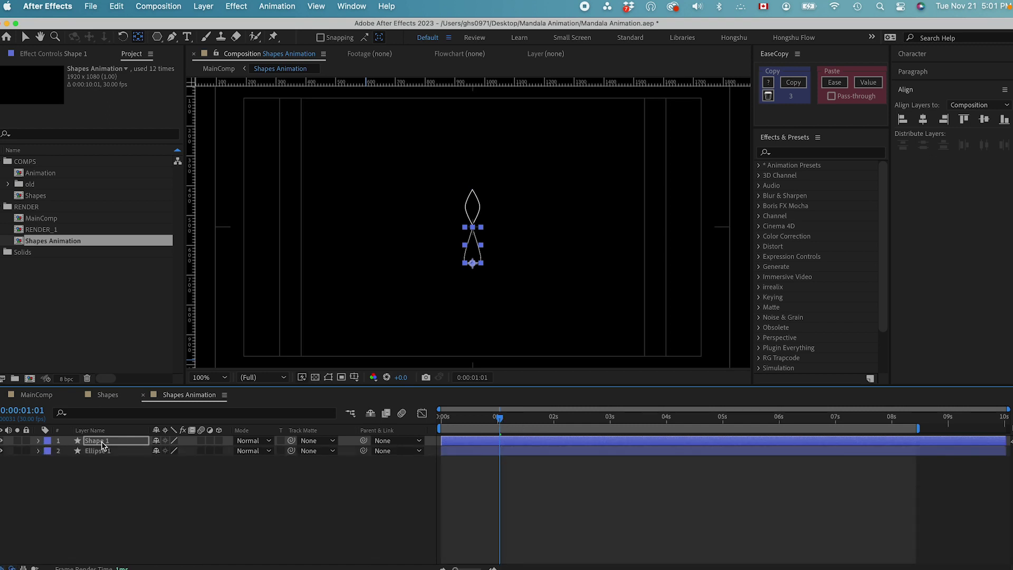
# Reveal Ellipse 1's keyframes, go to 0:00:03:10, and start Shape 1's Scale animation with its first keyframe moved to 0:00:01:20.
pyautogui.click(105, 451)
pyautogui.press('u')
pyautogui.moveTo(510, 427); pyautogui.dragTo(631, 425)
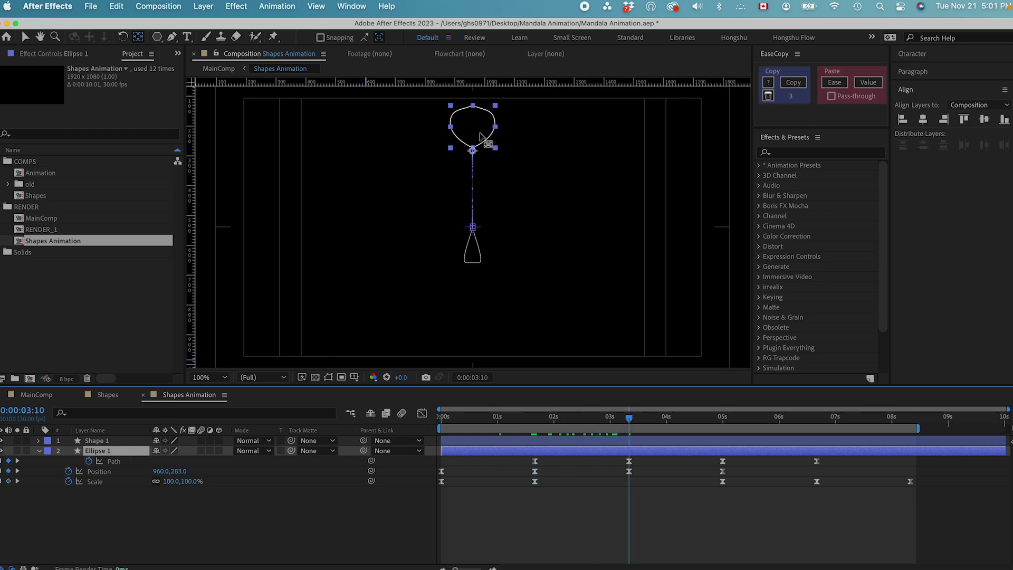
pyautogui.click(578, 442)
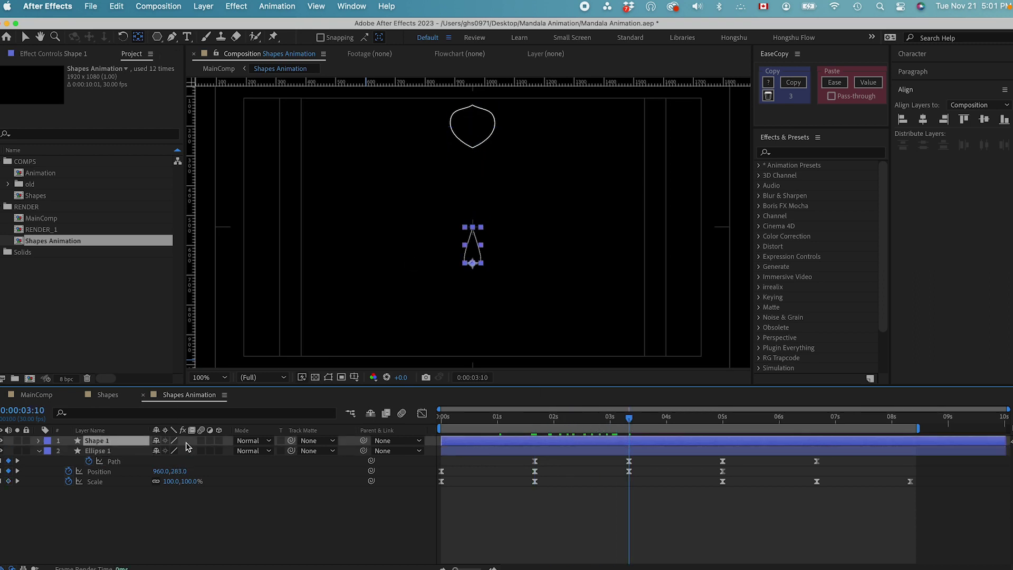
pyautogui.press('s')
pyautogui.click(68, 451)
pyautogui.moveTo(630, 452); pyautogui.dragTo(536, 453)
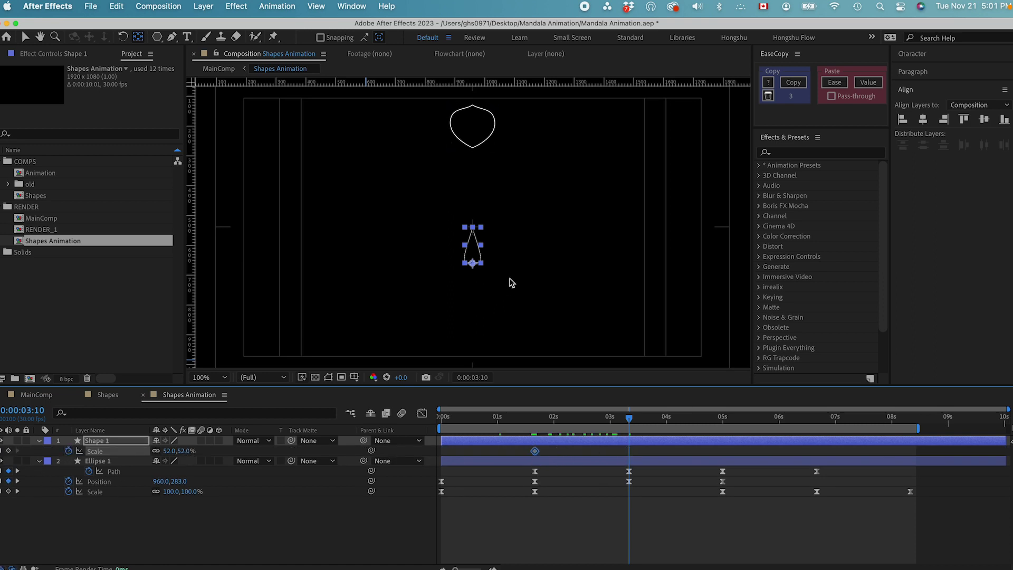
# Move Shape 1 straight up until its base sits at the center of the composition.
pyautogui.press('v')
pyautogui.click(475, 264)
pyautogui.moveTo(475, 264); pyautogui.dragTo(475, 228)
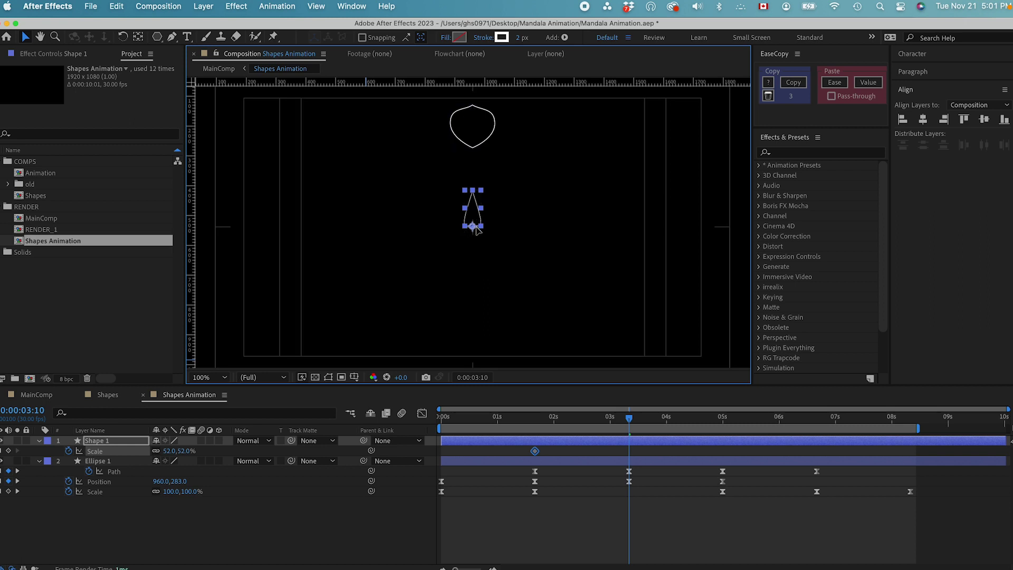
# Animate Shape 1's Scale from 0% at 0:00:01:20 to 103% at 0:00:03:10.
pyautogui.moveTo(171, 452); pyautogui.dragTo(196, 450)
pyautogui.moveTo(632, 421); pyautogui.dragTo(535, 421)
pyautogui.click(179, 453)
pyautogui.click(211, 543)
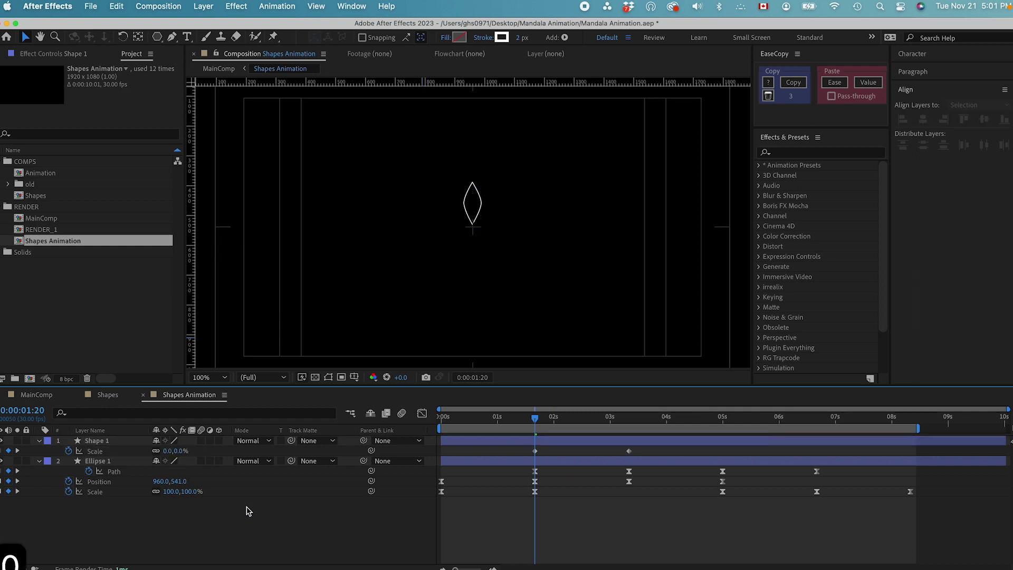
# Copy Shape 1's 0% Scale keyframe from 0:00:01:20 and paste it at 0:00:05:00.
pyautogui.moveTo(535, 421); pyautogui.dragTo(611, 420)
pyautogui.press('k')
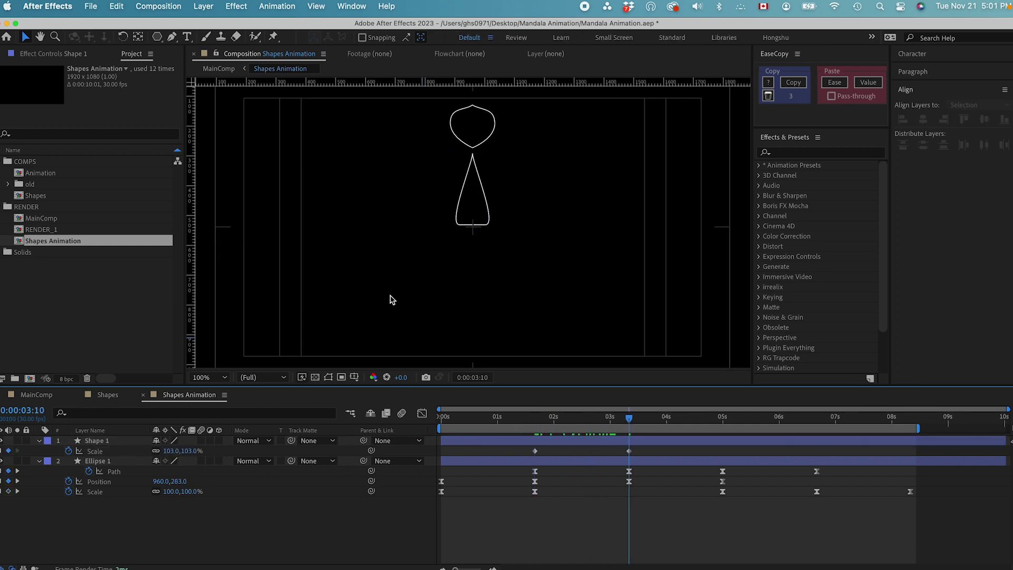
pyautogui.press('k')
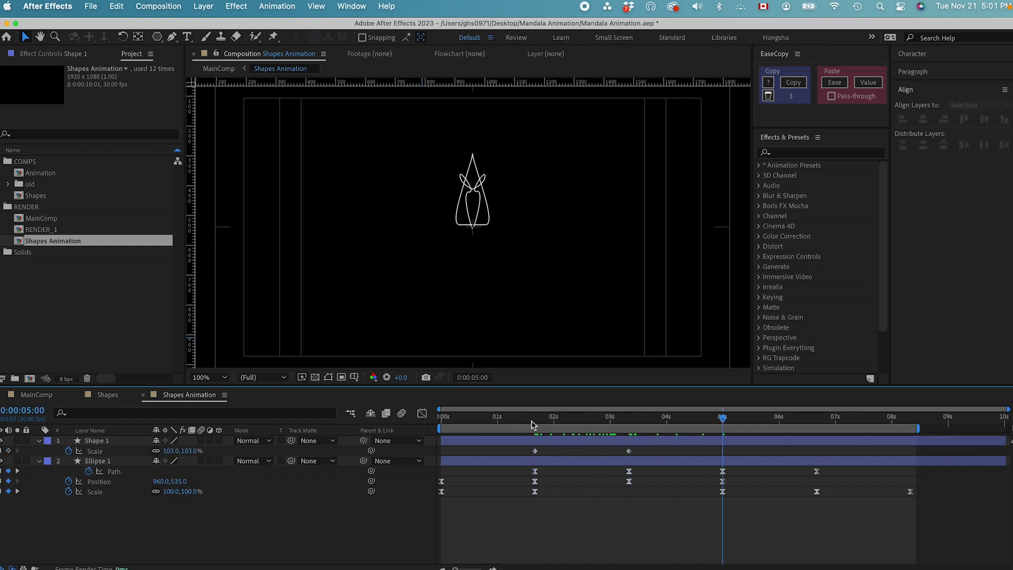
pyautogui.moveTo(554, 445); pyautogui.dragTo(515, 457)
pyautogui.press('super+c')
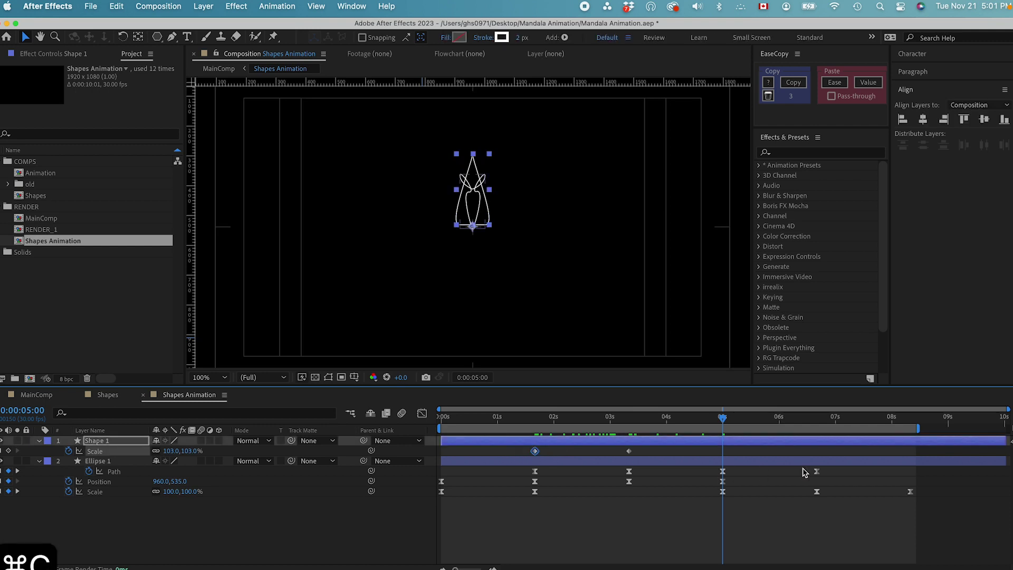
pyautogui.press('super+v')
# Trim the Shape 1 layer to run only from 0:00:01:20 to 0:00:05:00.
pyautogui.hotkey('alt', ']')
pyautogui.moveTo(565, 417); pyautogui.dragTo(545, 420)
pyautogui.hotkey('alt', '[')
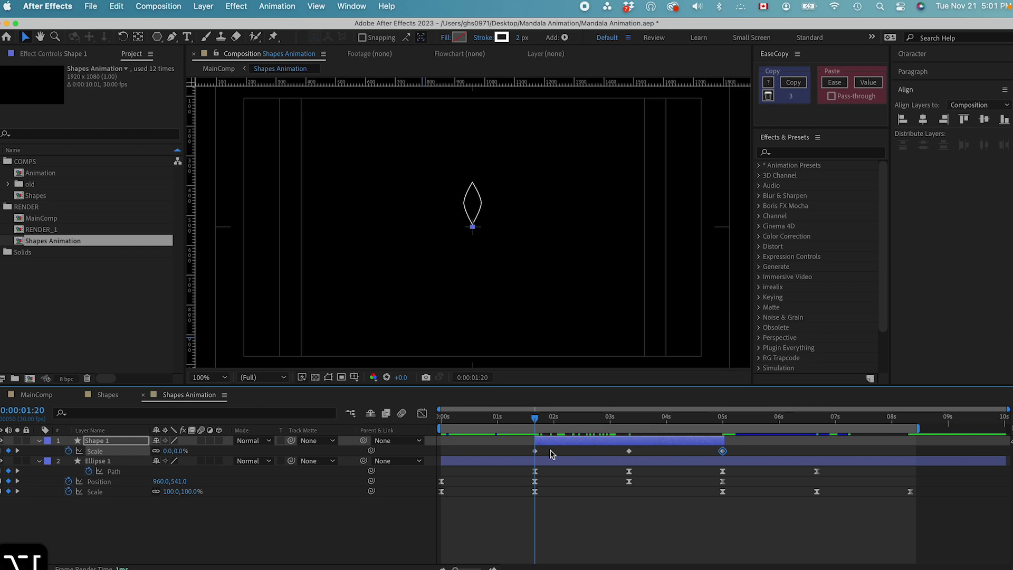
pyautogui.click(535, 471)
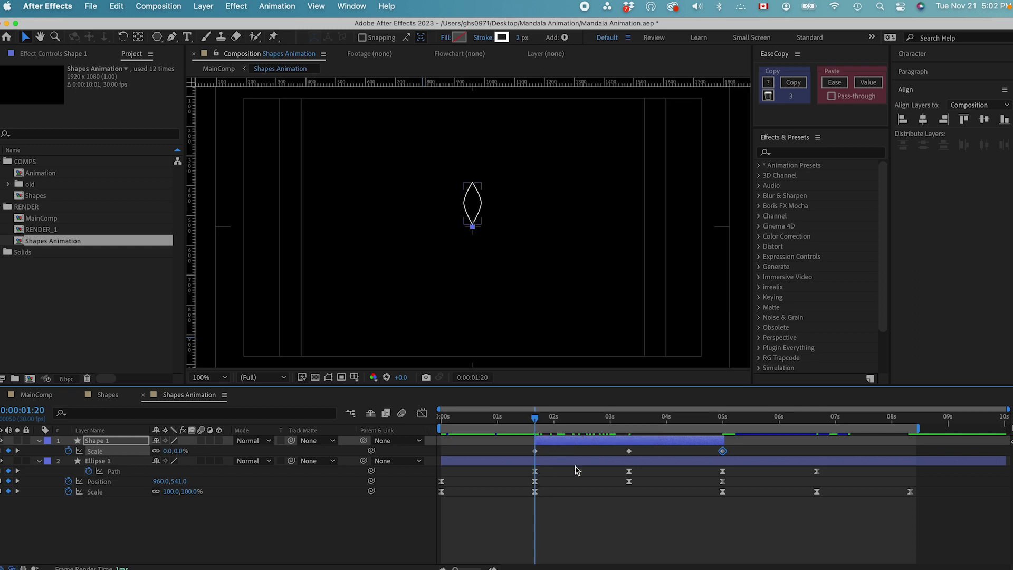
# Set the incoming and outgoing velocity influence of Shape 1's three Scale keyframes to 90%.
pyautogui.click(661, 443)
pyautogui.moveTo(737, 457); pyautogui.dragTo(531, 449)
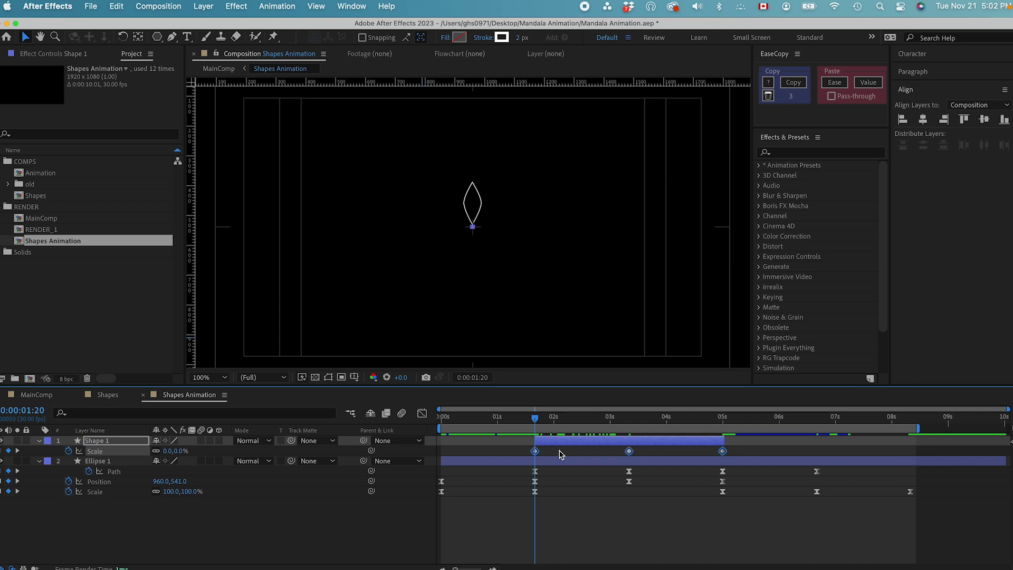
pyautogui.rightClick(630, 454)
pyautogui.click(651, 565)
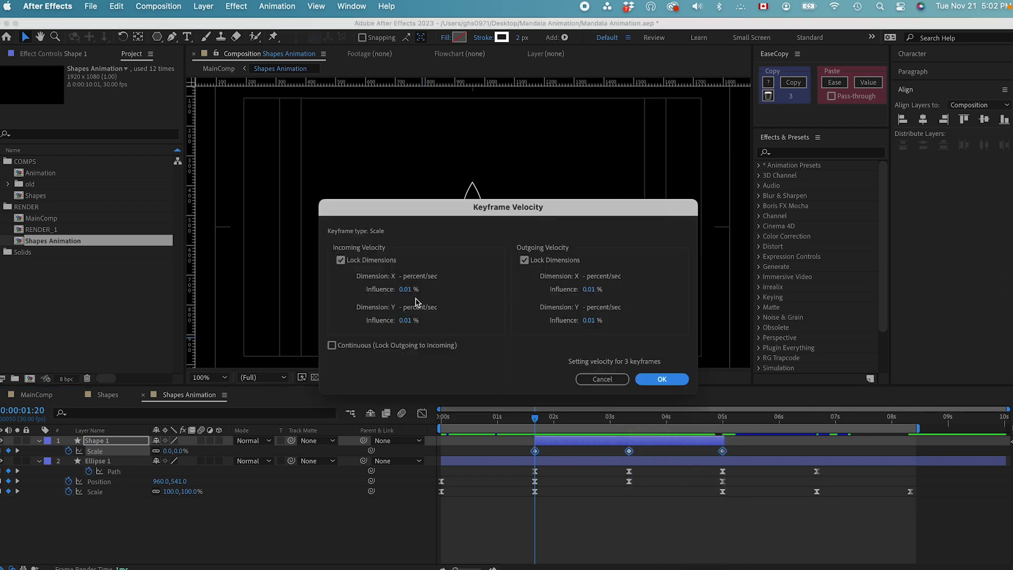
pyautogui.click(405, 289)
pyautogui.write('90')
pyautogui.click(582, 289)
pyautogui.write('90')
pyautogui.click(662, 378)
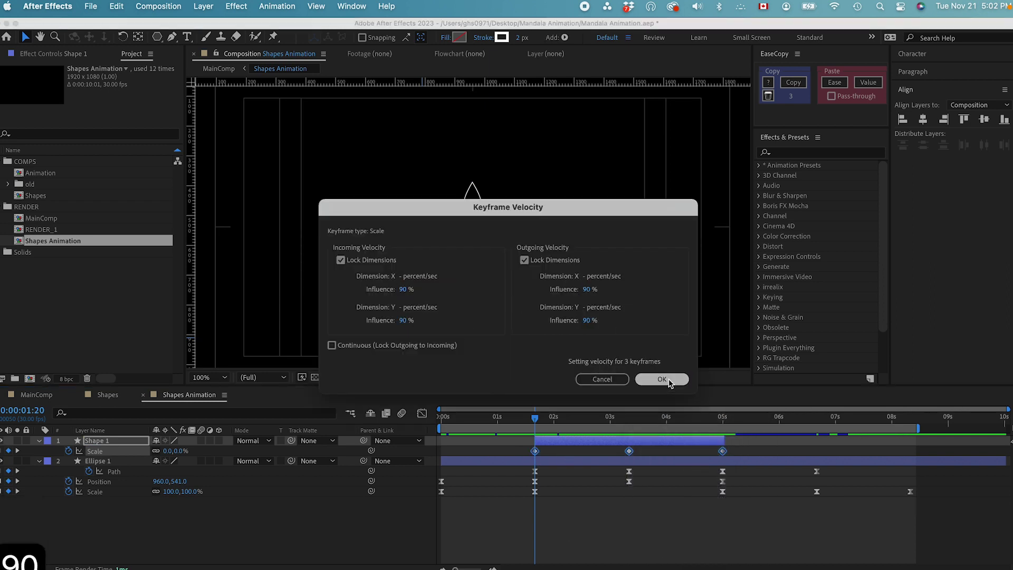
# Check Shape 1's eased growth and shrinking in Shapes Animation, and play the full mandala in MainComp.
pyautogui.moveTo(534, 420); pyautogui.dragTo(599, 422)
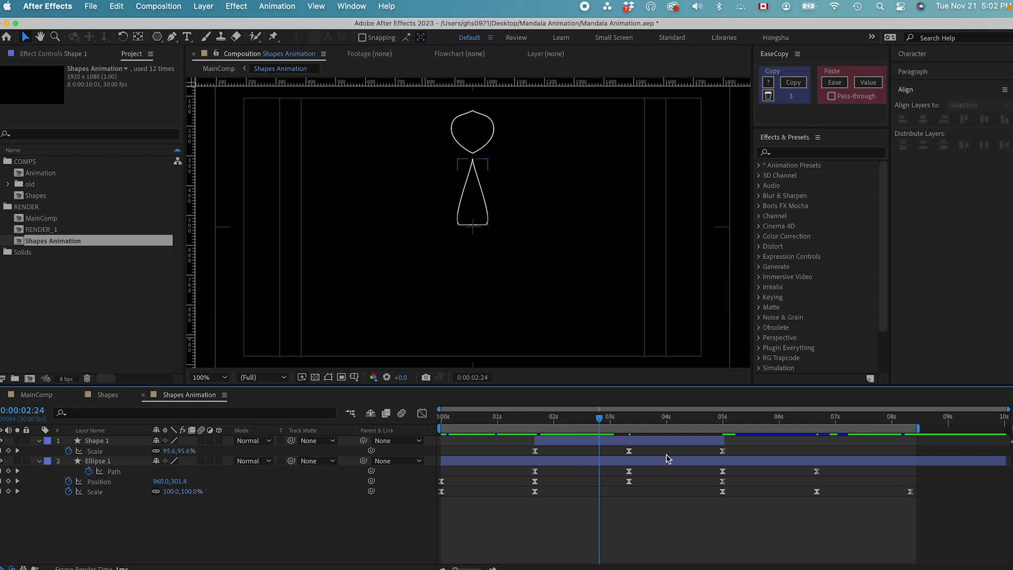
pyautogui.moveTo(623, 421); pyautogui.dragTo(713, 423)
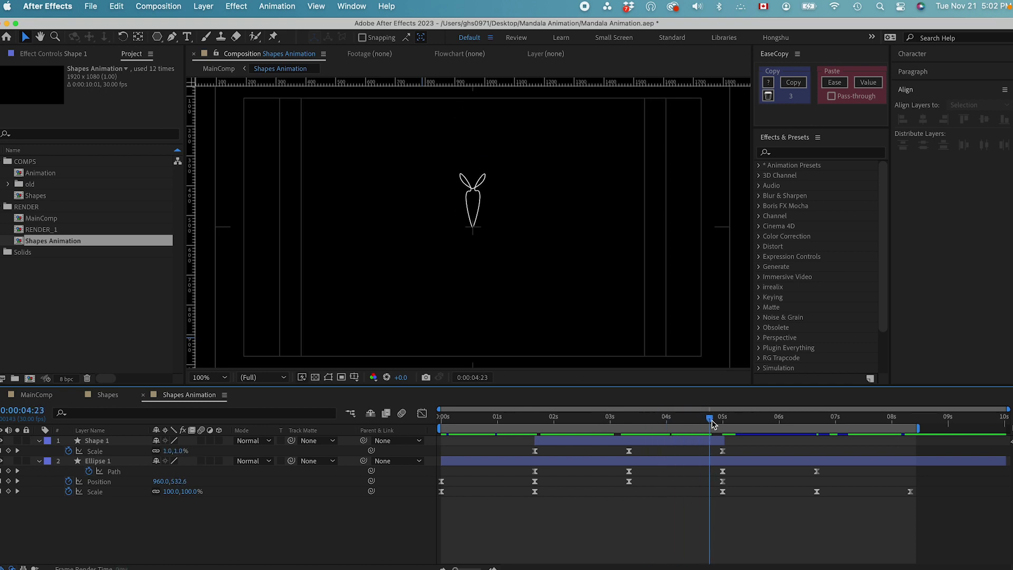
pyautogui.click(350, 413)
pyautogui.click(274, 417)
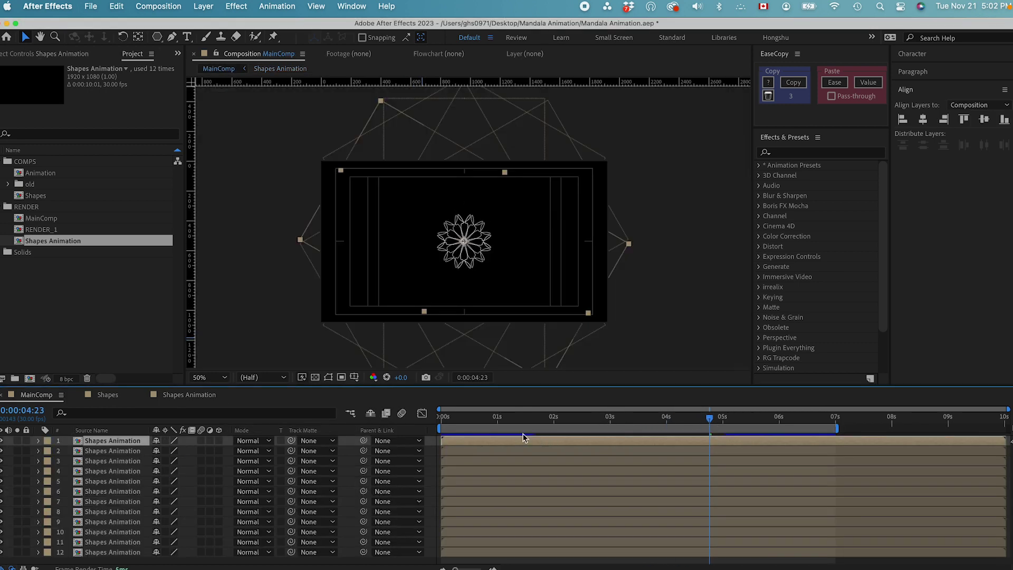
pyautogui.press('space')
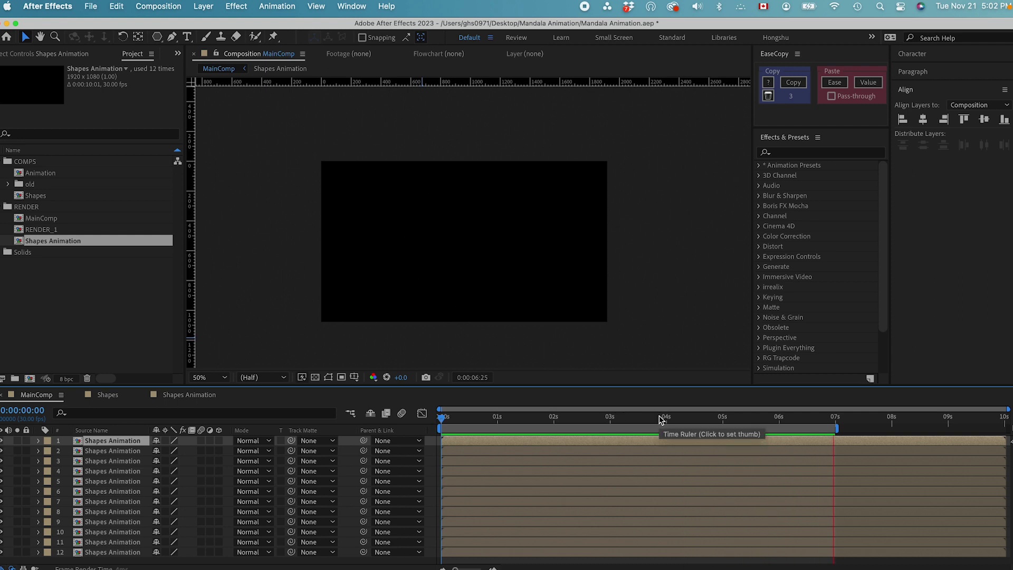
pyautogui.press('space')
# Reopen the Shapes Animation comp, save the project, and return to the first frame.
pyautogui.click(466, 439)
pyautogui.doubleClick(466, 439)
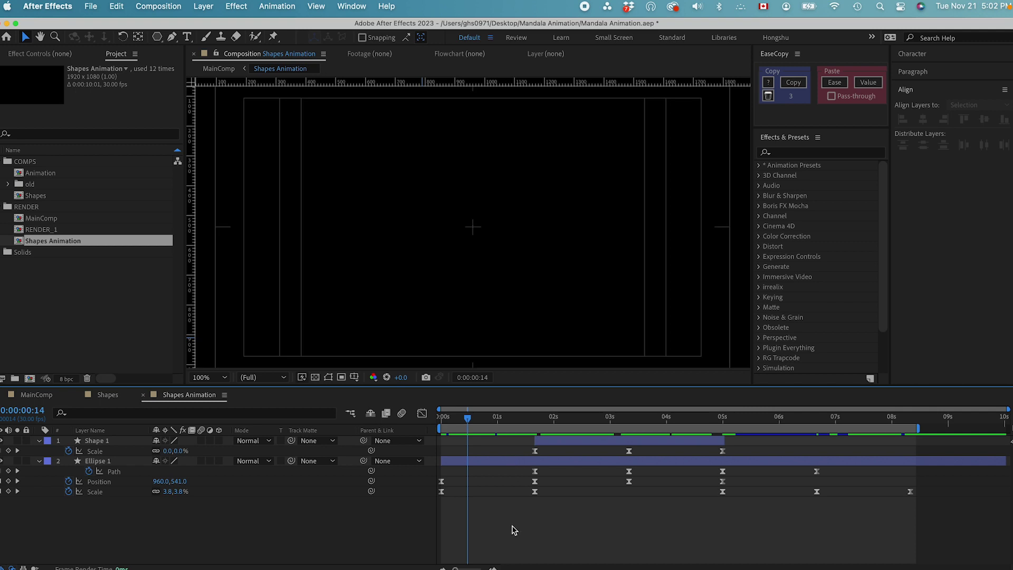
pyautogui.press('super+s')
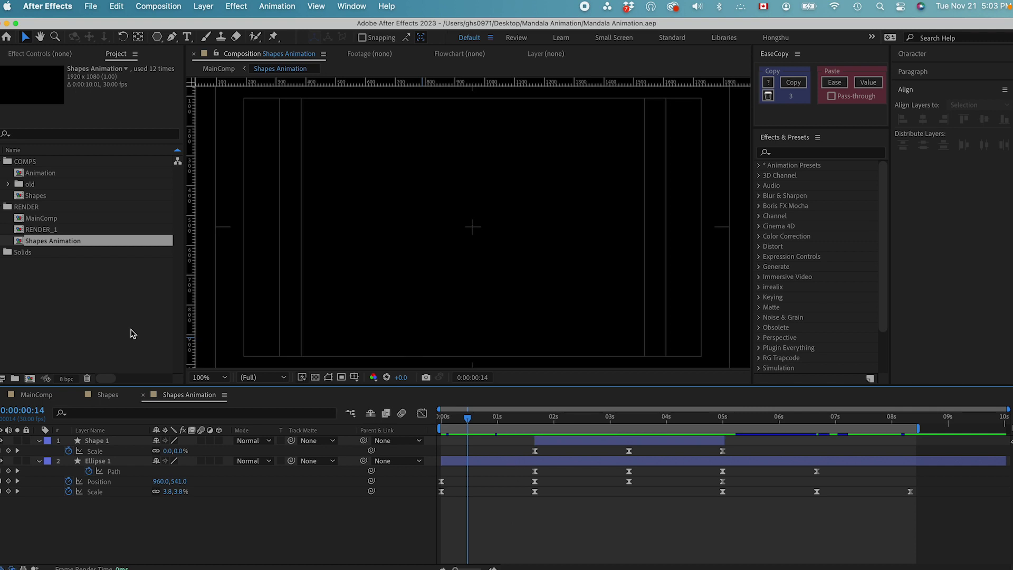
pyautogui.moveTo(468, 417); pyautogui.dragTo(591, 417)
pyautogui.press('Home')
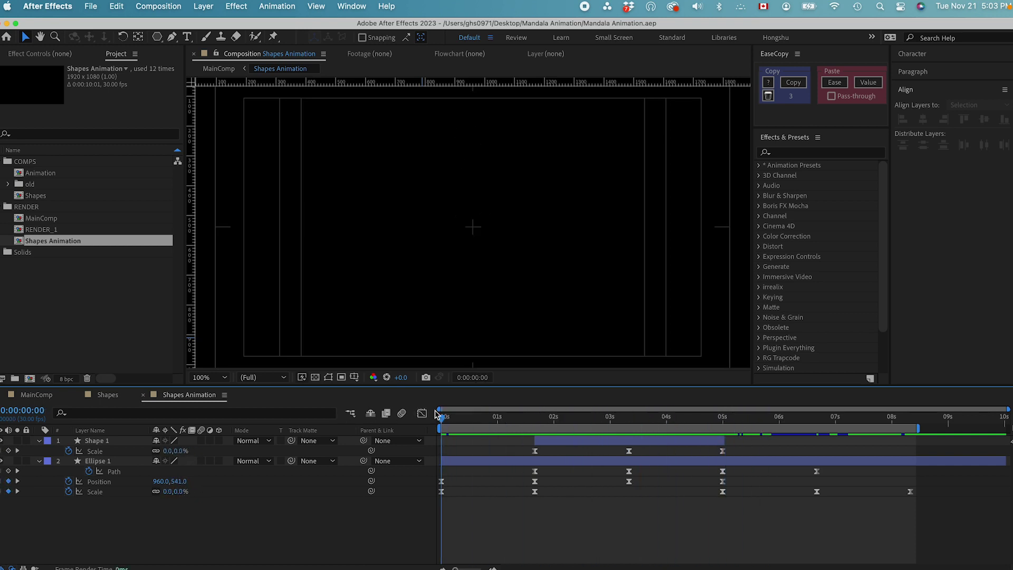
# Open the Leaf1 comp nested inside RENDER_1's Animation comp and identify which layer holds which shape.
pyautogui.doubleClick(46, 230)
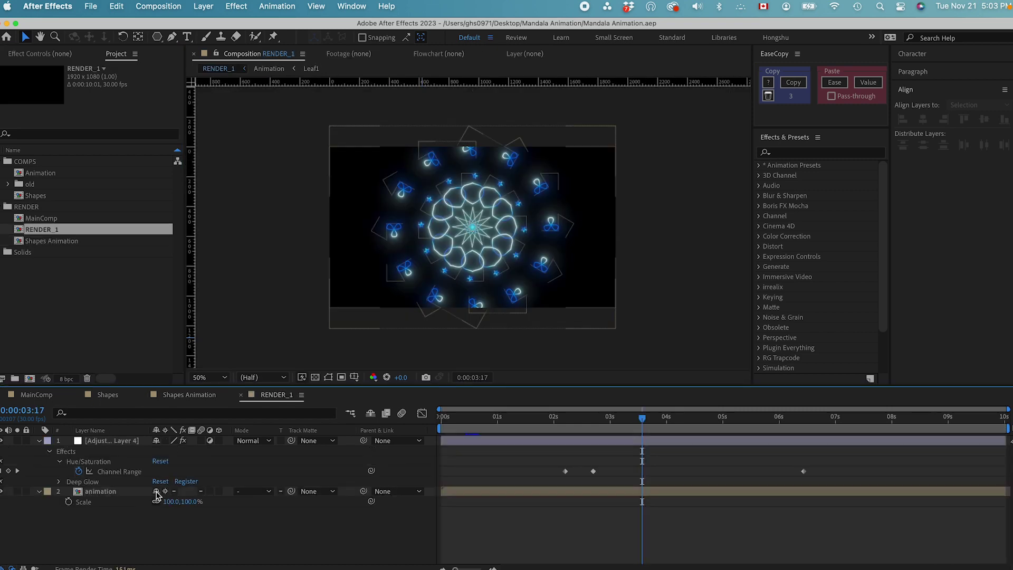
pyautogui.doubleClick(87, 492)
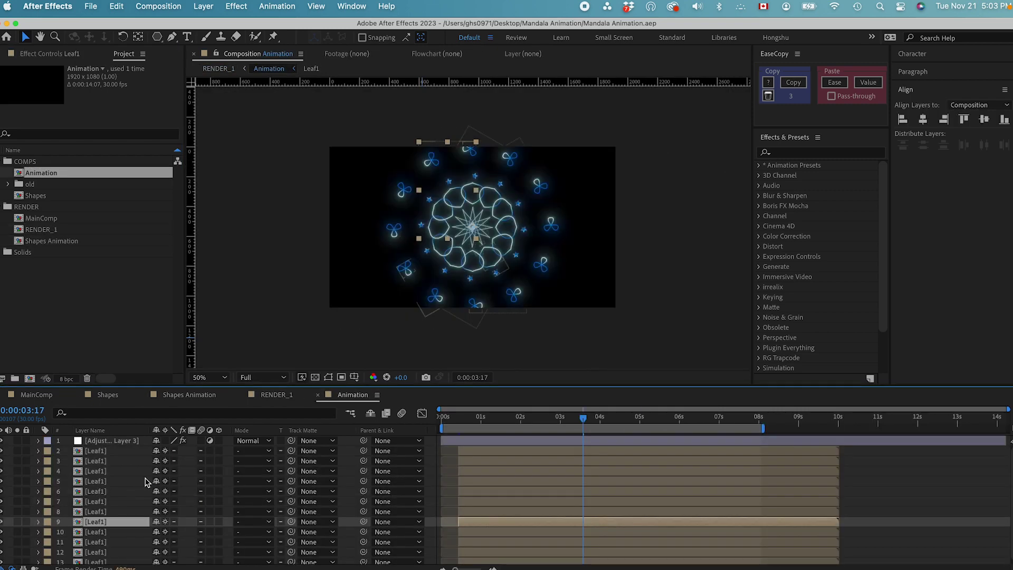
pyautogui.doubleClick(95, 451)
pyautogui.click(38, 461)
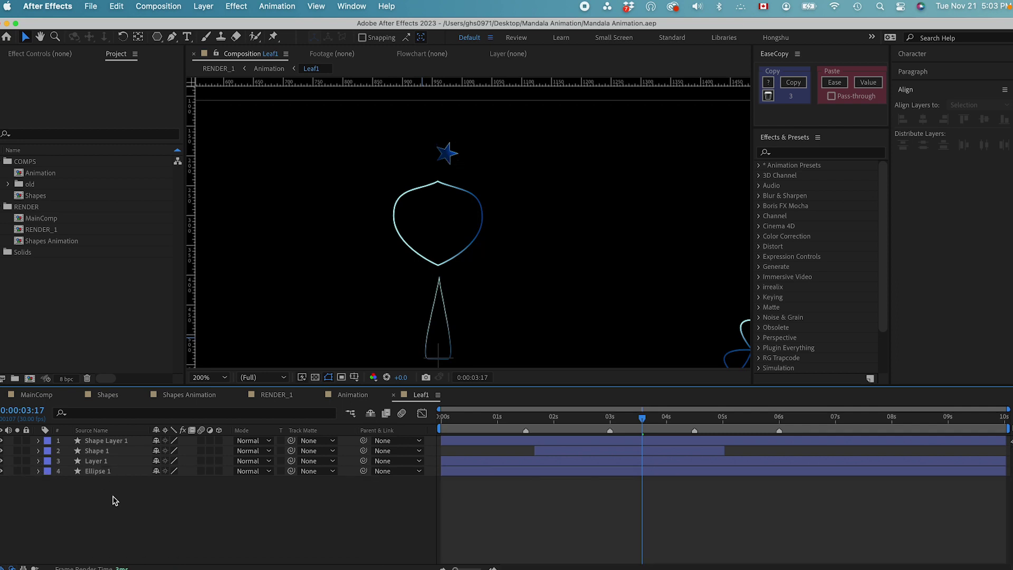
pyautogui.click(112, 442)
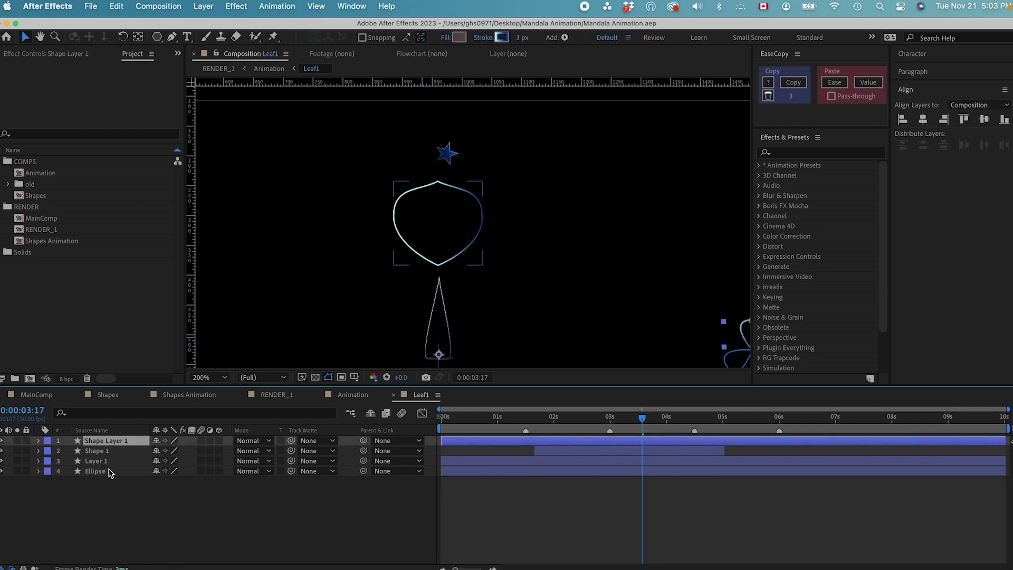
pyautogui.press('super+minus')
pyautogui.press('super+equal')
pyautogui.click(103, 455)
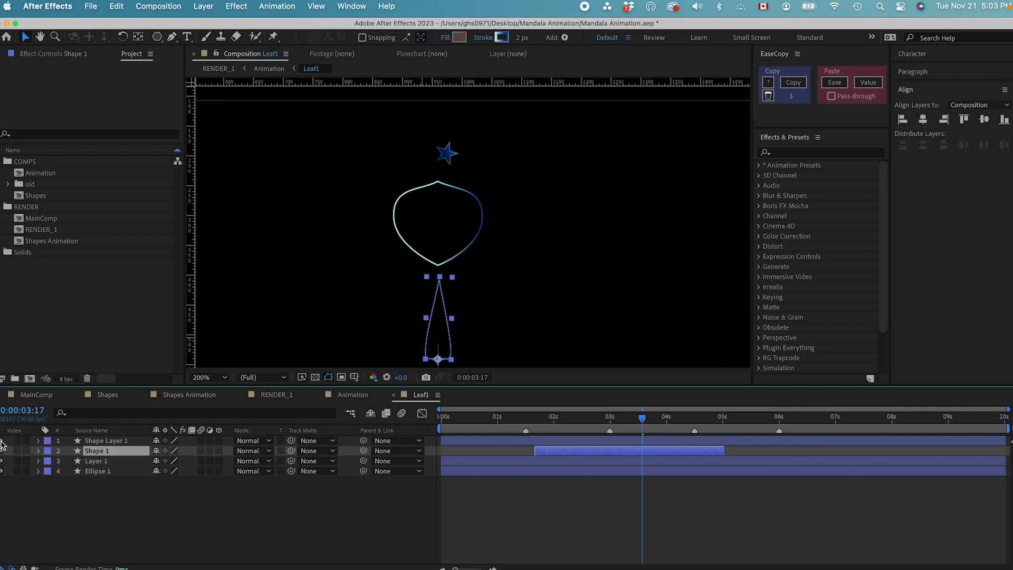
# Copy the animated star, Layer 1, from Leaf1 and paste it into Shapes Animation at the first frame.
pyautogui.click(60, 462)
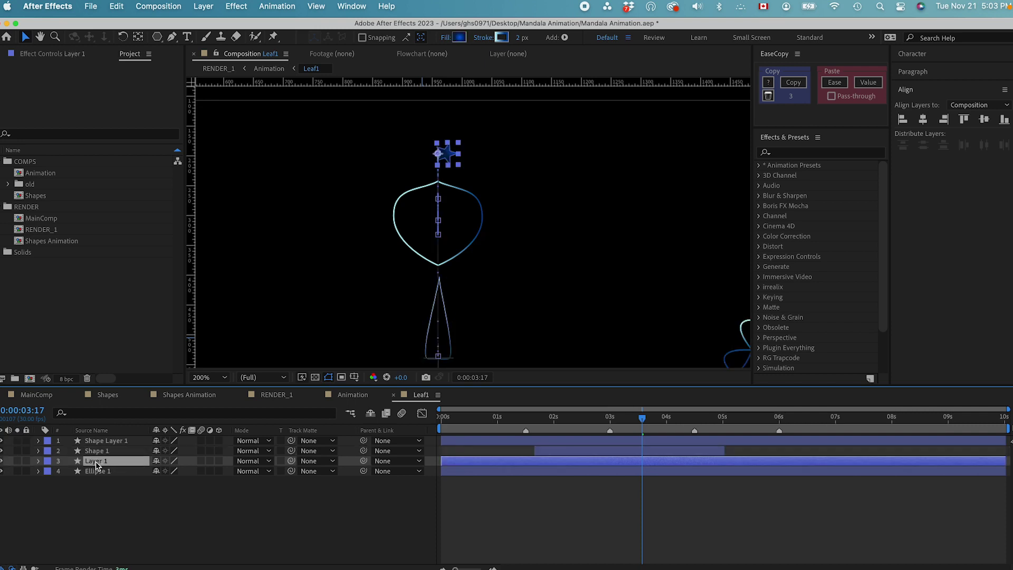
pyautogui.press('super+c')
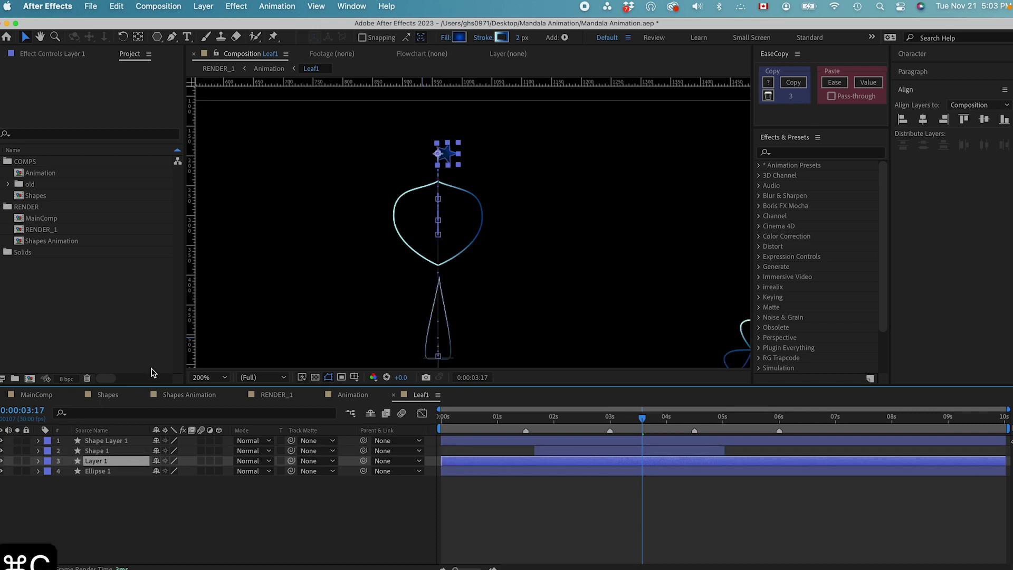
pyautogui.doubleClick(53, 244)
pyautogui.press('super+v')
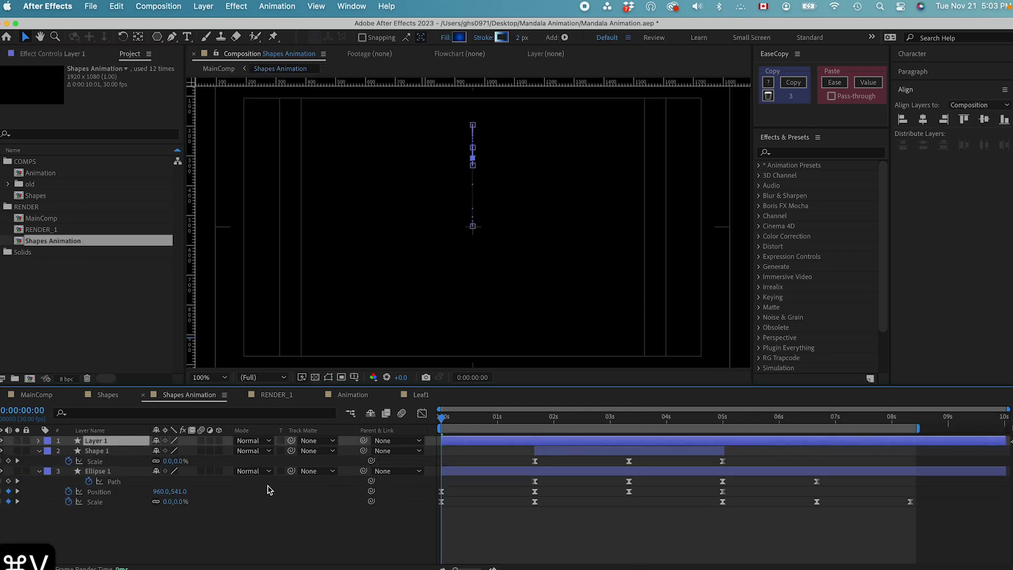
# Preview the soloed star, Layer 1, over its full animation in Shapes Animation and turn off its solo at 0:00:02:07.
pyautogui.press('space')
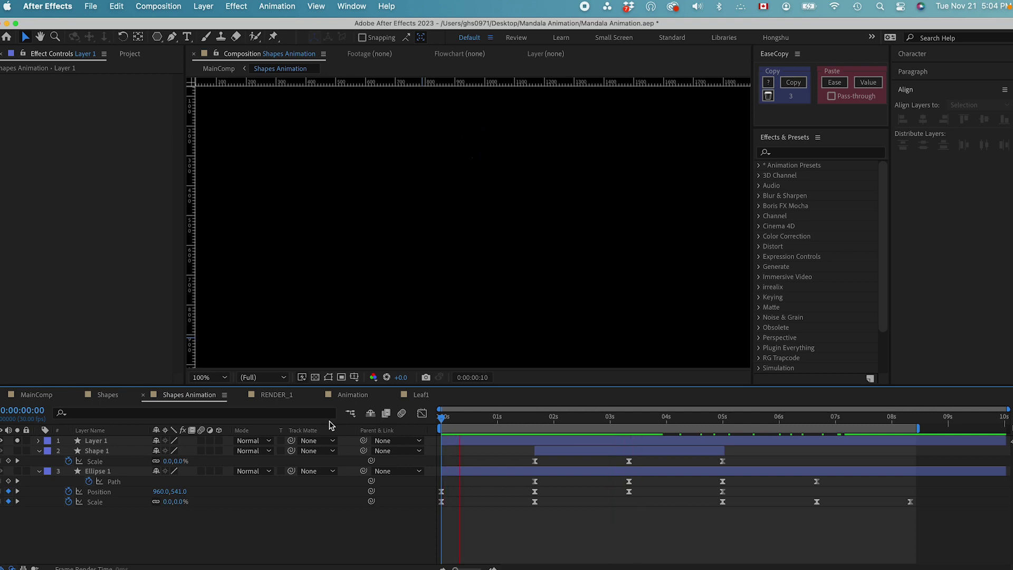
pyautogui.press('space')
pyautogui.click(593, 422)
pyautogui.moveTo(599, 425); pyautogui.dragTo(441, 424)
pyautogui.press('space')
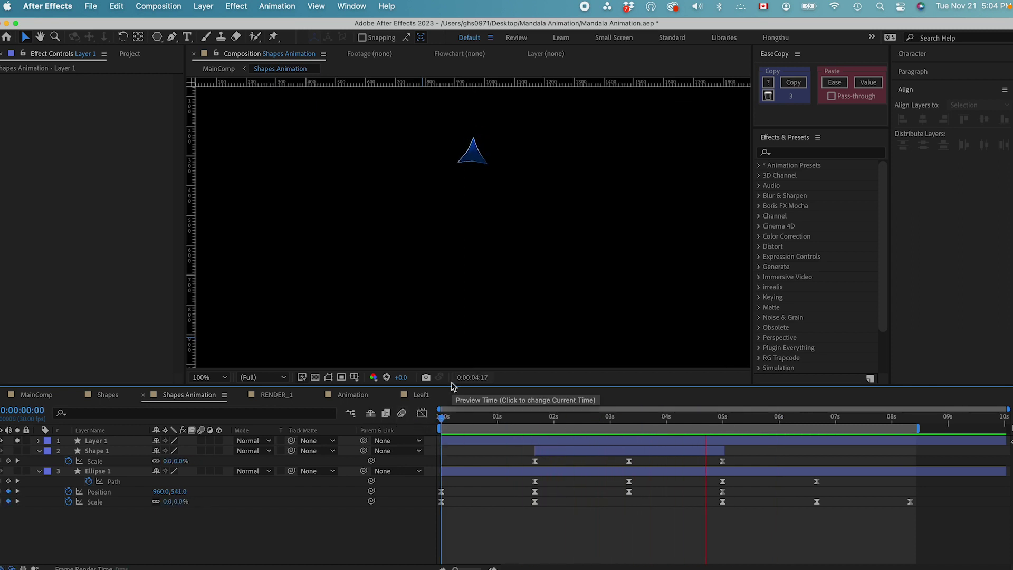
pyautogui.press('space')
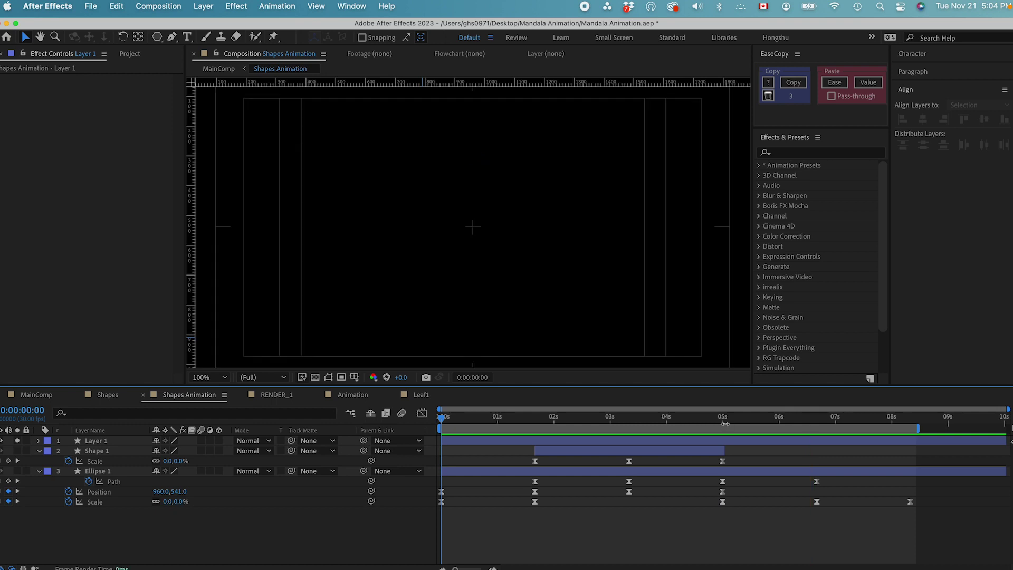
pyautogui.click(567, 417)
pyautogui.click(569, 440)
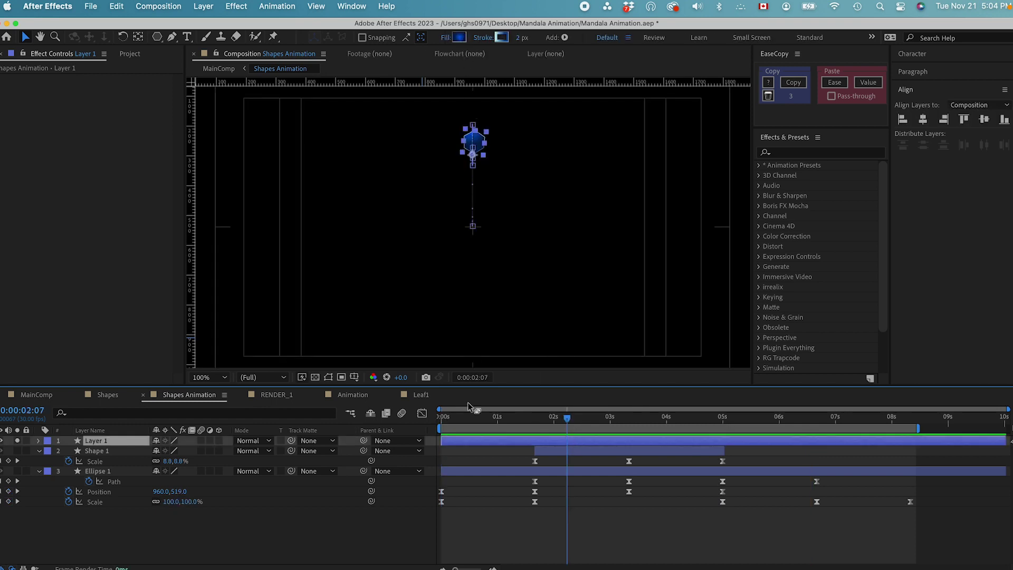
pyautogui.click(17, 441)
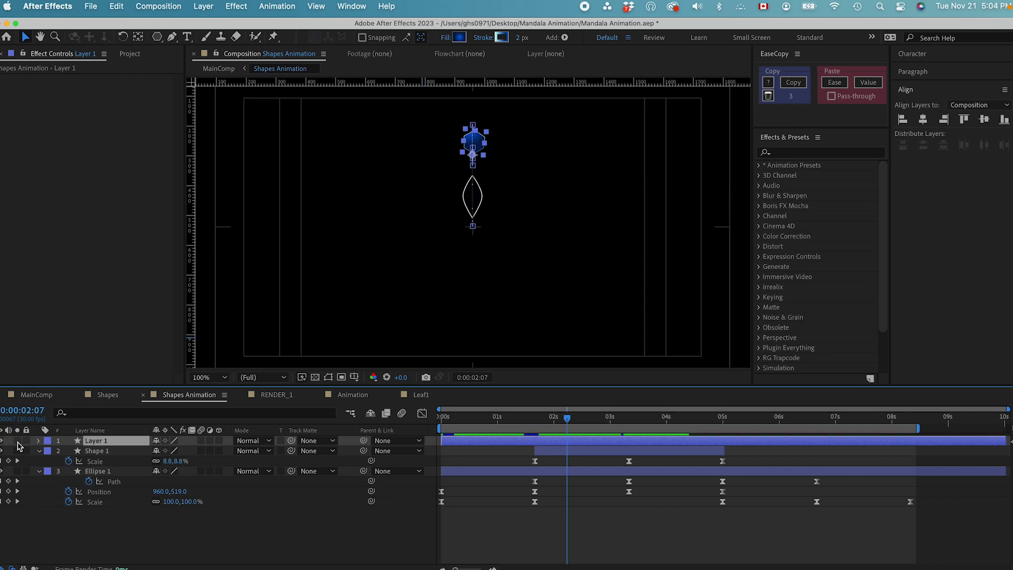
# Switch to MainComp and play the opening frames of the mandala with the added star.
pyautogui.click(351, 413)
pyautogui.click(268, 418)
pyautogui.press('space')
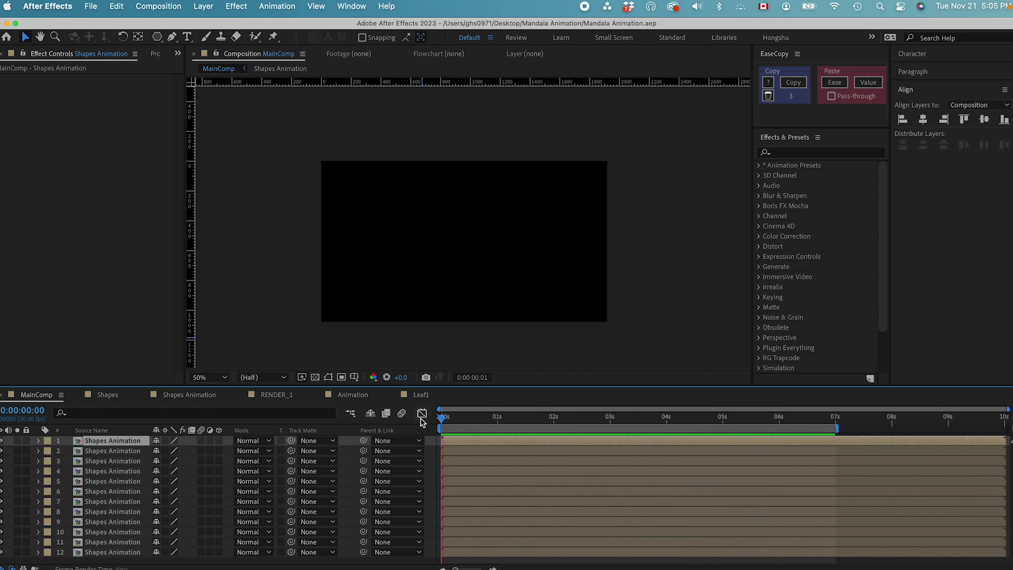
pyautogui.press('space')
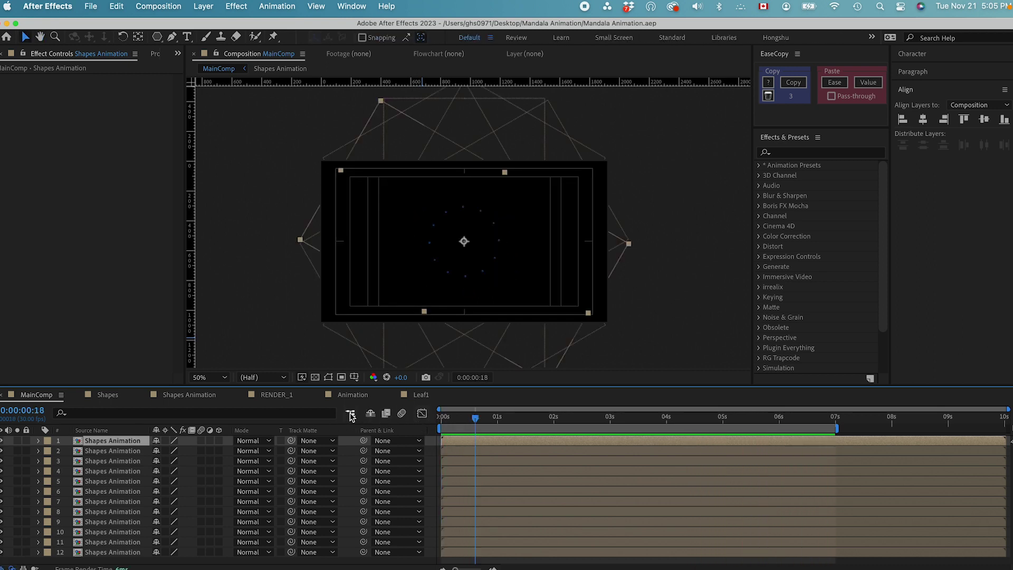
pyautogui.click(144, 185)
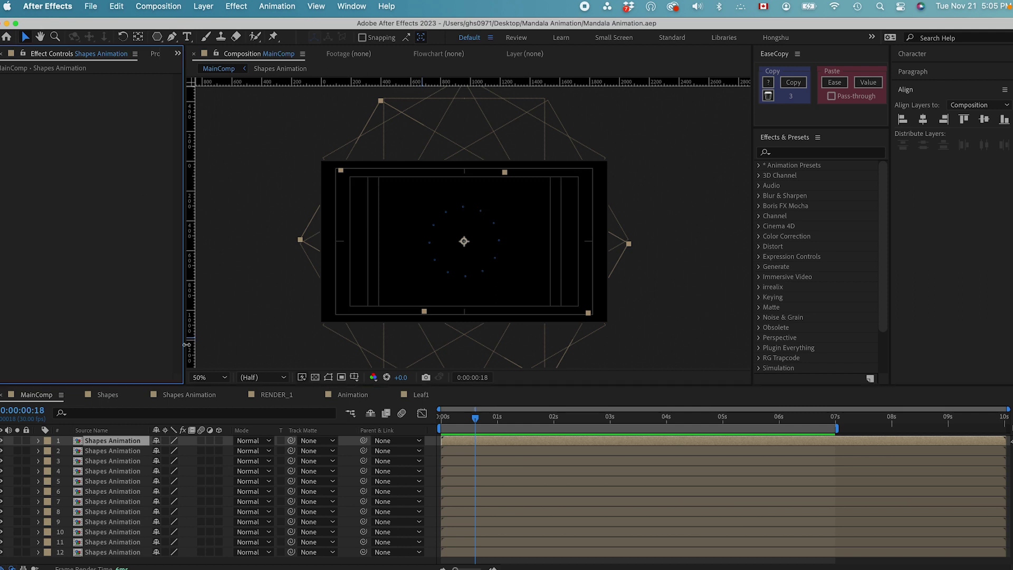
# Copy Shape Layer 1 from the Leaf1 comp and paste it into Shapes Animation.
pyautogui.click(352, 394)
pyautogui.doubleClick(99, 462)
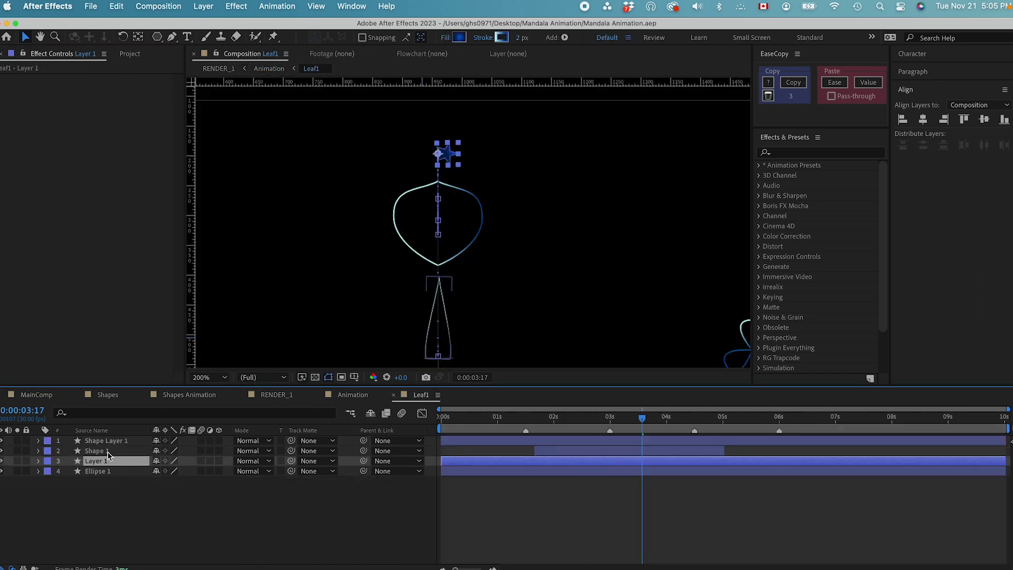
pyautogui.click(100, 454)
pyautogui.click(95, 444)
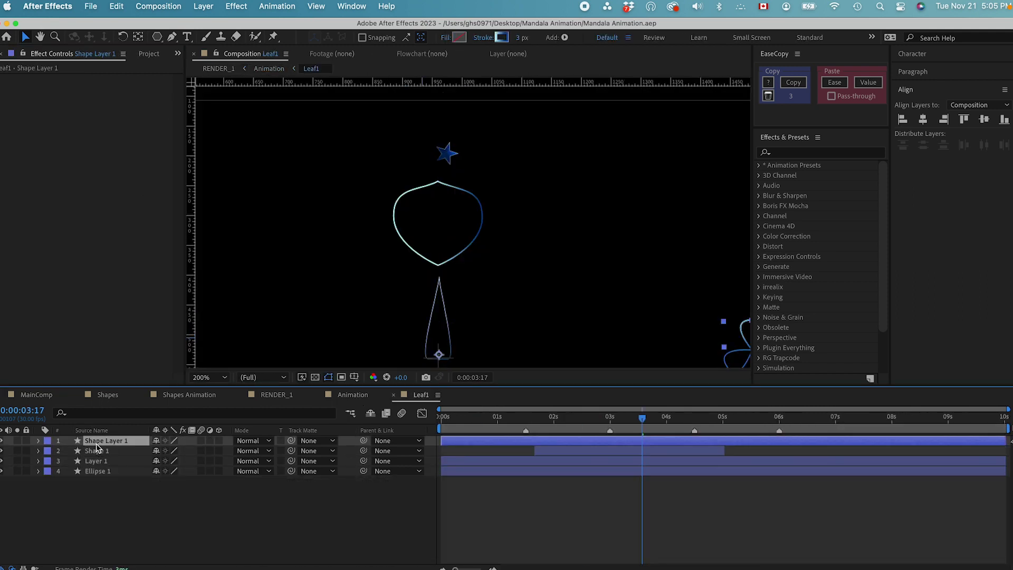
pyautogui.press('super+c')
pyautogui.click(362, 397)
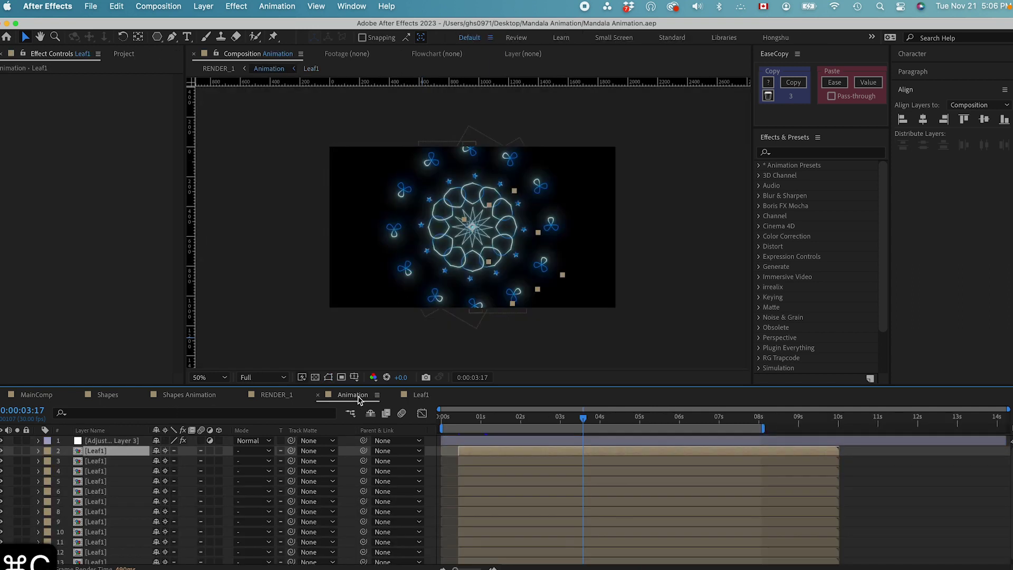
pyautogui.click(172, 398)
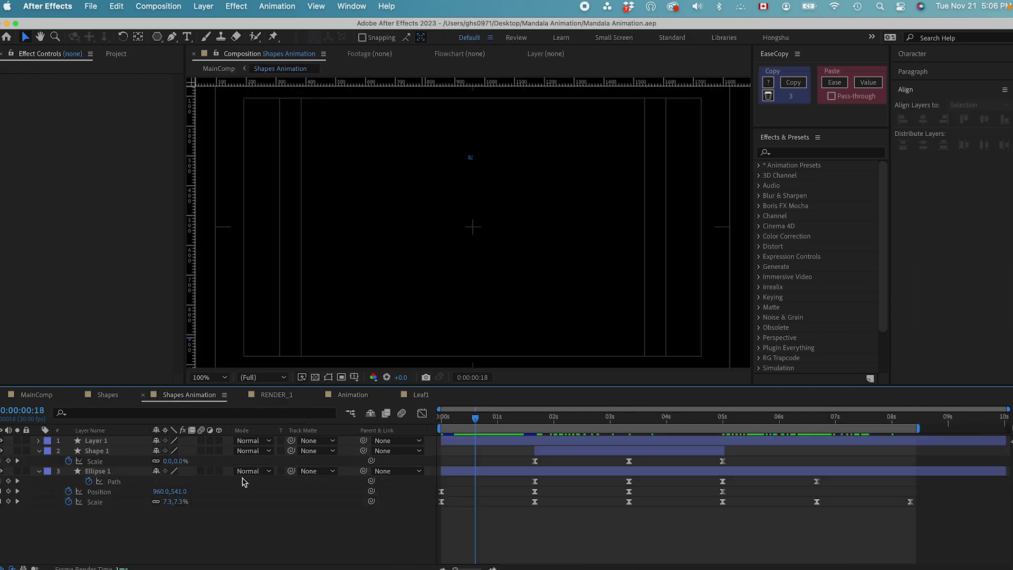
pyautogui.press('super+v')
# Solo the pasted Shape Layer 1 in Shapes Animation and play it from the first frame.
pyautogui.click(17, 440)
pyautogui.press('super+minus')
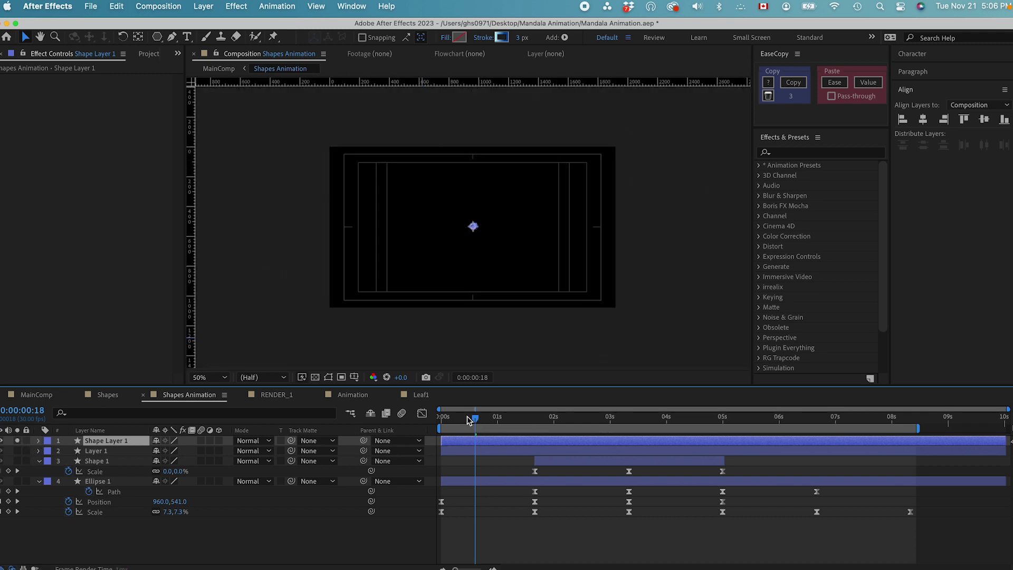
pyautogui.press('Home')
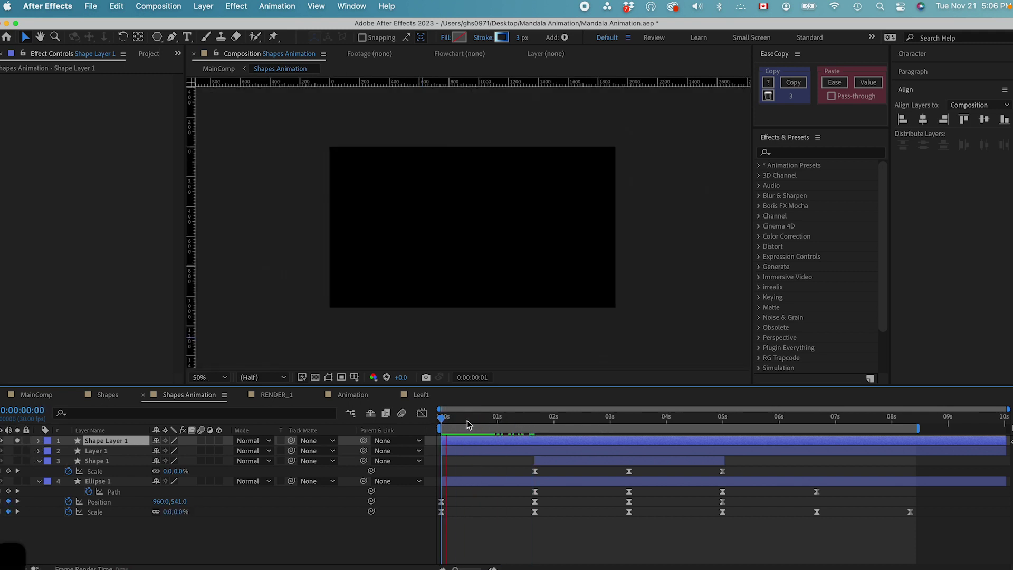
pyautogui.press('space')
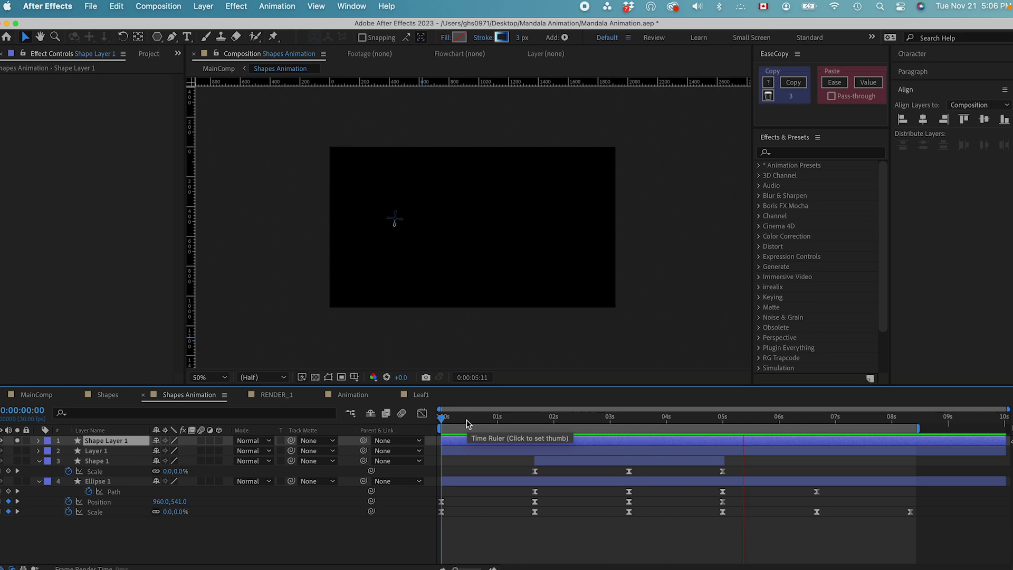
# Reveal Shape Layer 1's Rotation keyframes and scrub from the start to 0:00:01:20 to examine how the shape moves around the centre.
pyautogui.moveTo(467, 424); pyautogui.dragTo(533, 422)
pyautogui.click(534, 505)
pyautogui.press('super+equal')
pyautogui.click(105, 440)
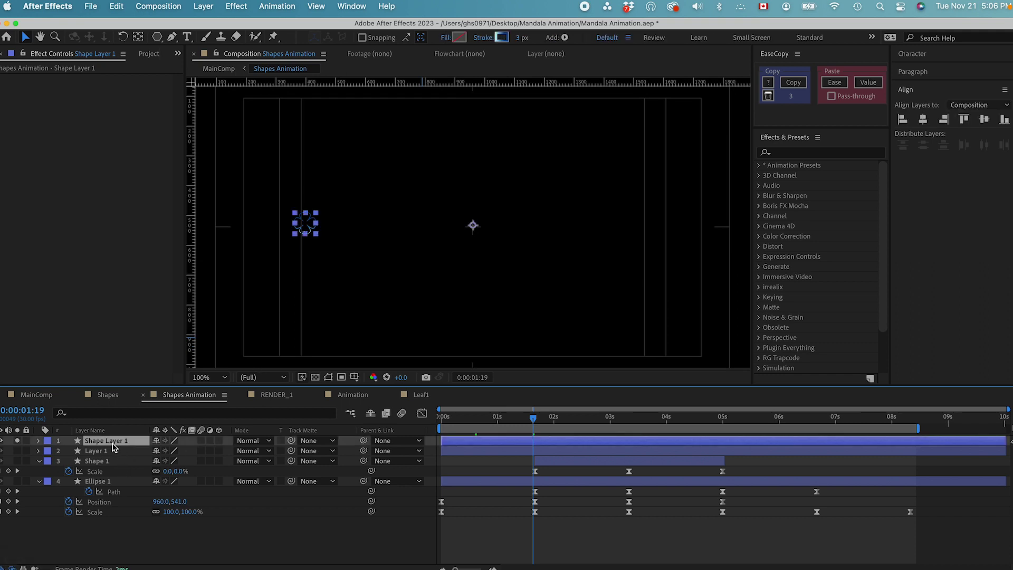
pyautogui.press('r')
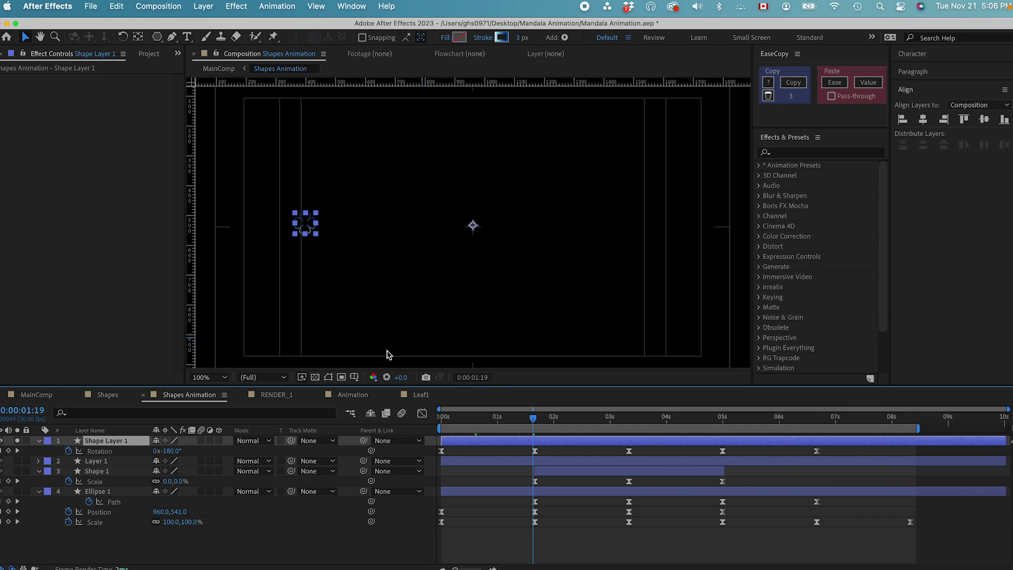
pyautogui.moveTo(442, 417); pyautogui.dragTo(534, 422)
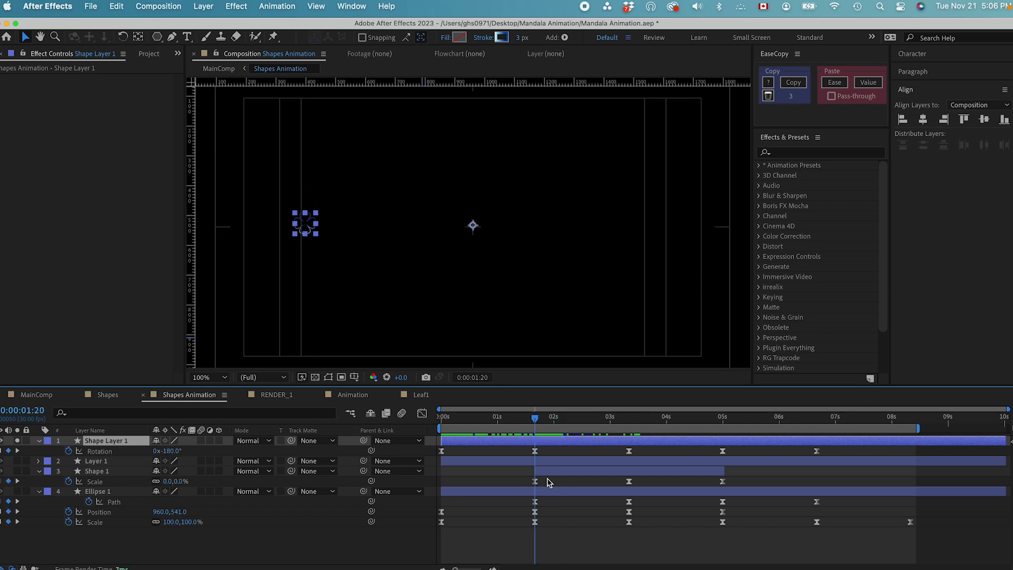
pyautogui.click(539, 457)
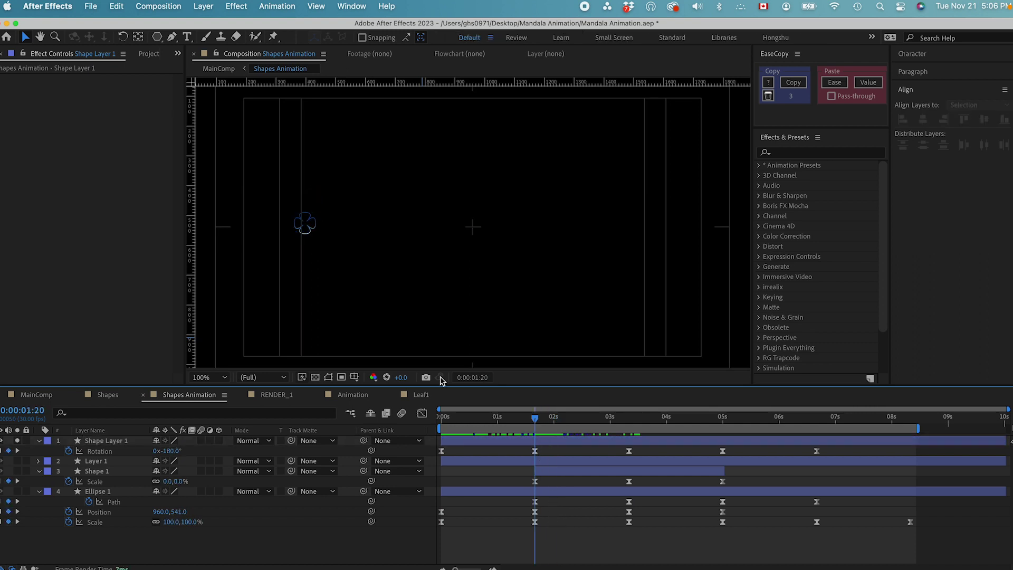
pyautogui.moveTo(536, 424); pyautogui.dragTo(466, 422)
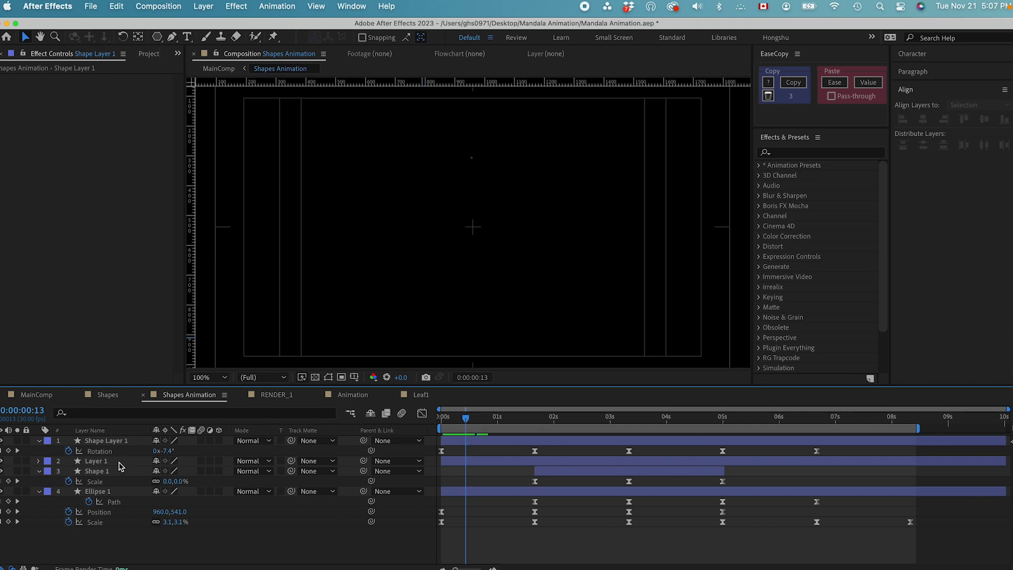
# Return to MainComp and play the mandala with the clover-like Shape Layer 1 included.
pyautogui.click(350, 415)
pyautogui.click(271, 415)
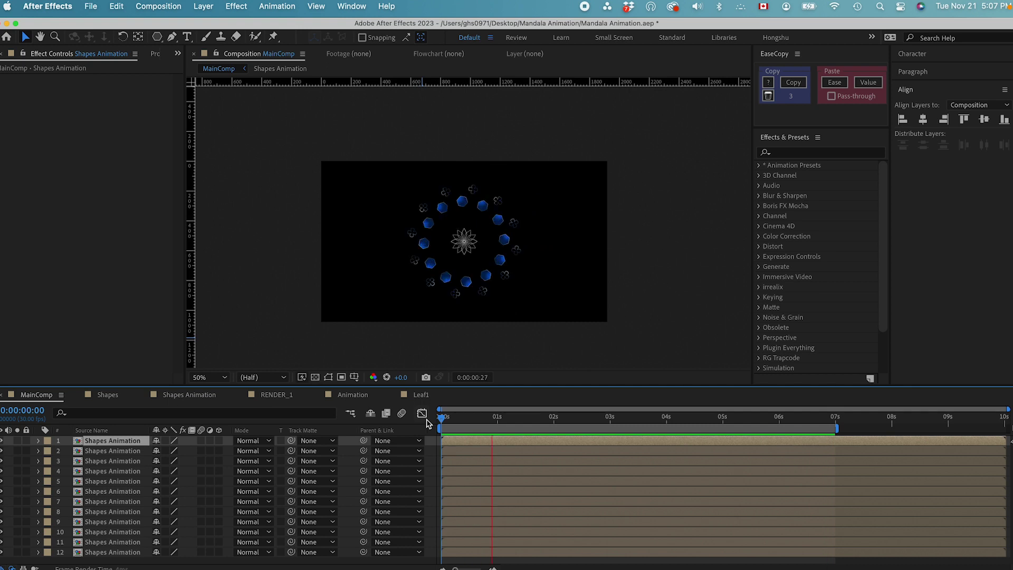
pyautogui.press('space')
# Reopen the Shapes Animation comp and change the white stroke of Ellipse 1 to a linear gradient.
pyautogui.doubleClick(136, 449)
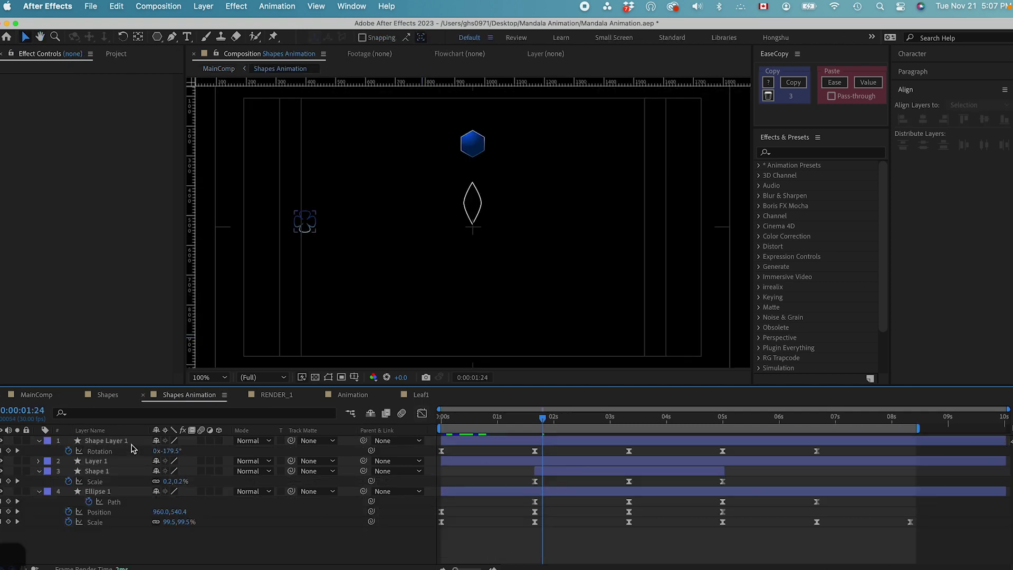
pyautogui.click(480, 211)
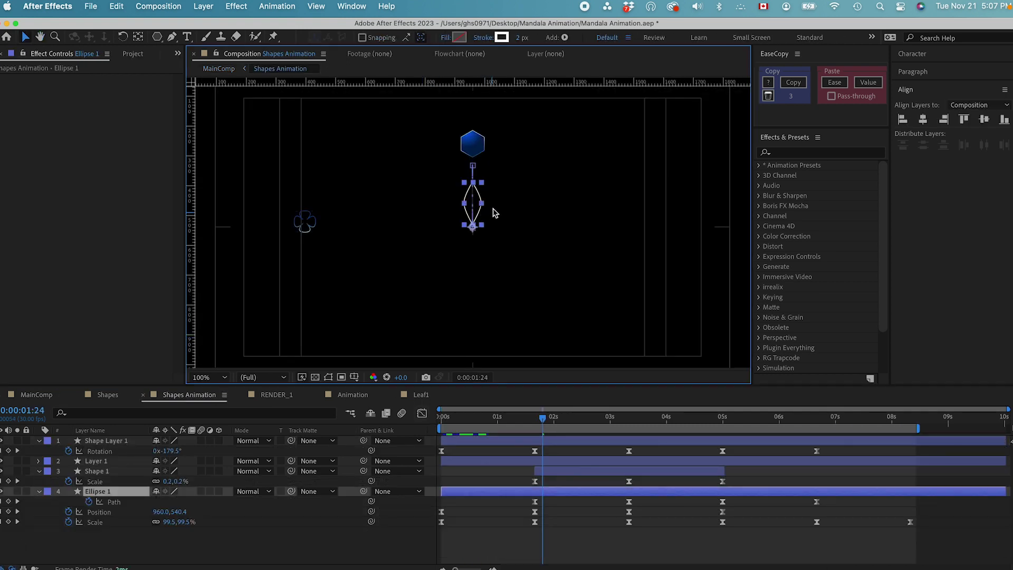
pyautogui.click(482, 38)
pyautogui.click(478, 271)
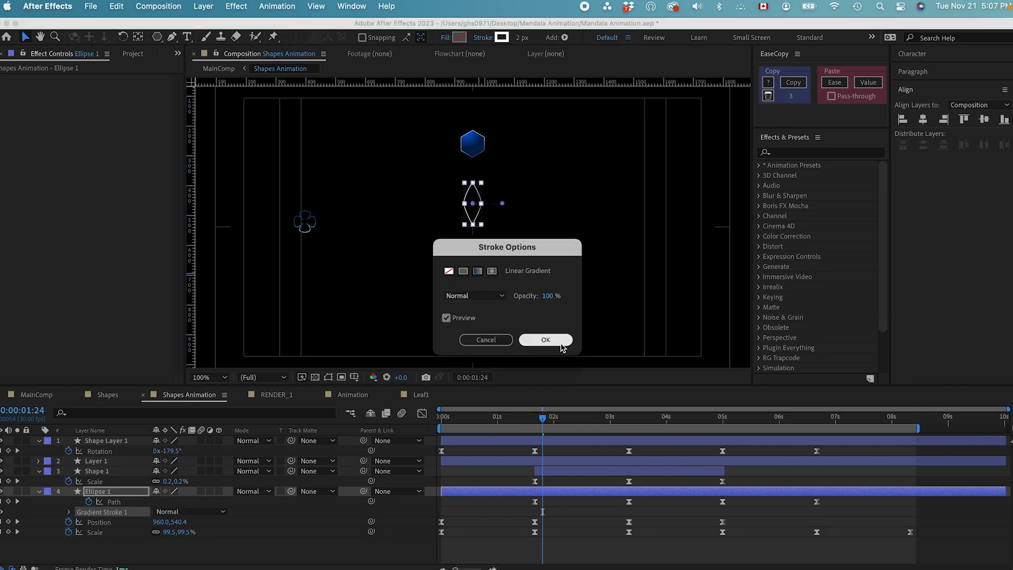
pyautogui.click(548, 340)
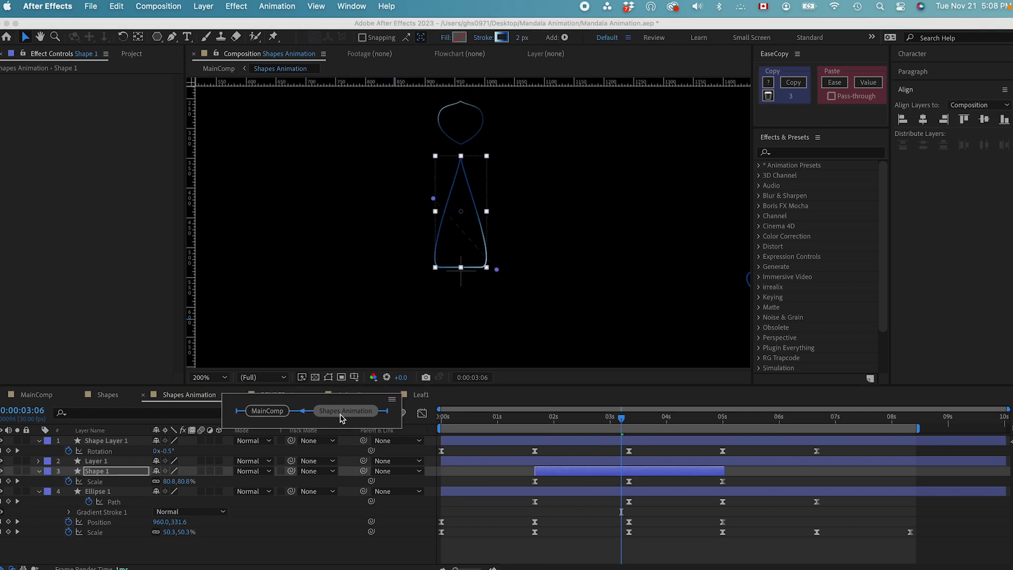
# Play the mandala in MainComp to check the gradient strokes, stopping at 0:00:04:07.
pyautogui.click(278, 417)
pyautogui.press('space')
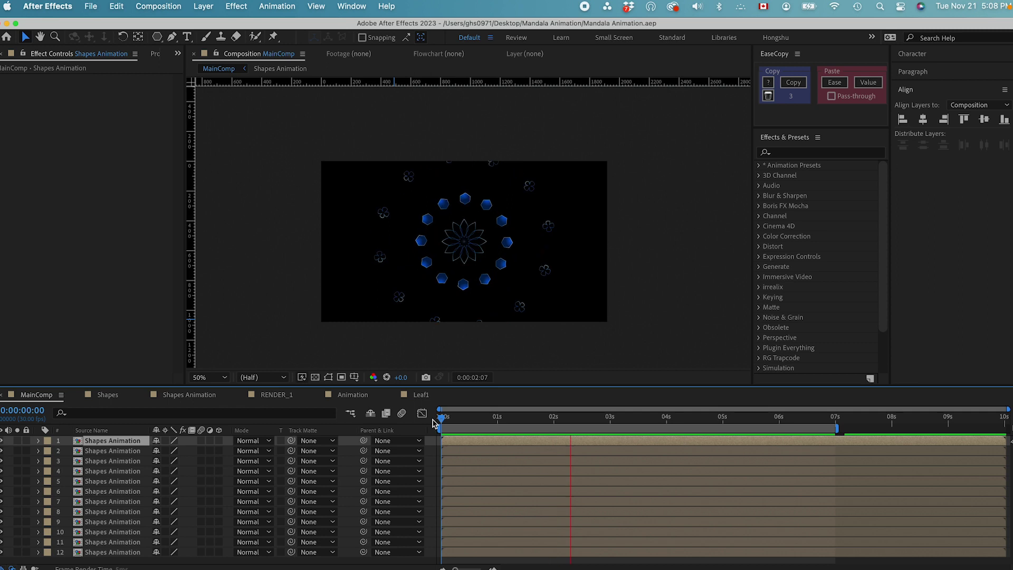
pyautogui.press('space')
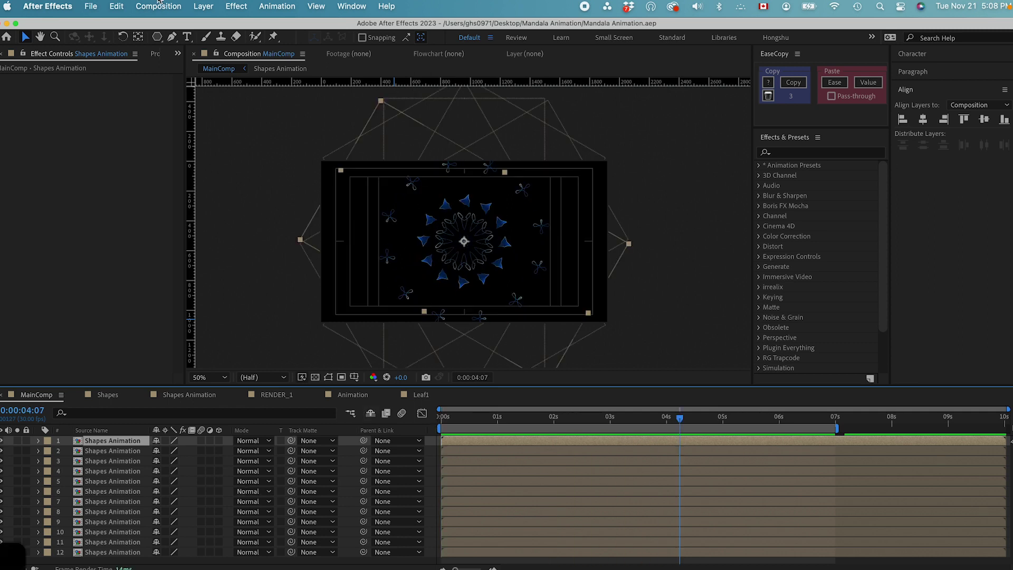
# Add an adjustment layer on top of the MainComp layers and apply the Deep Glow effect to it.
pyautogui.click(204, 7)
pyautogui.moveTo(237, 27)
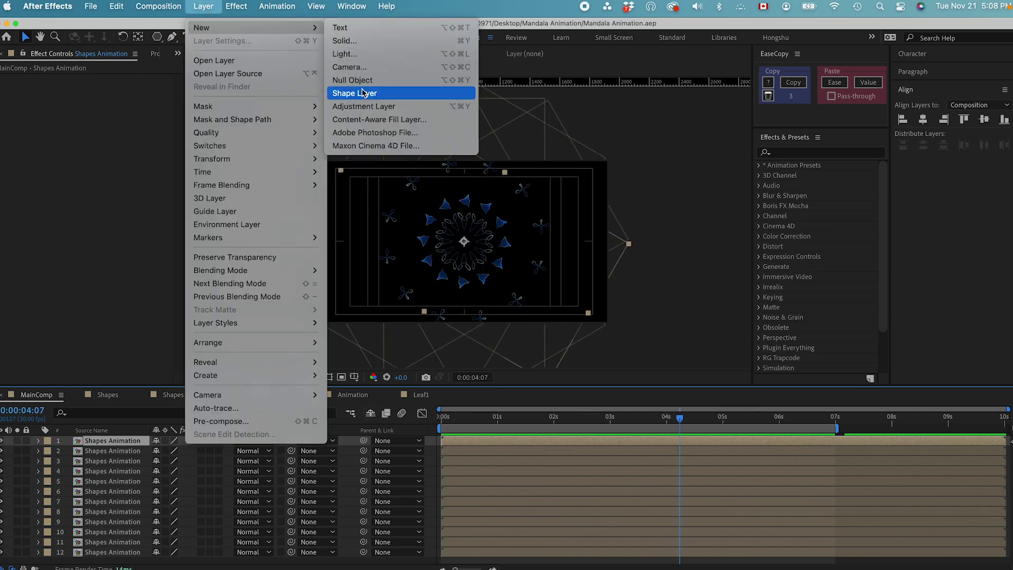
pyautogui.click(362, 107)
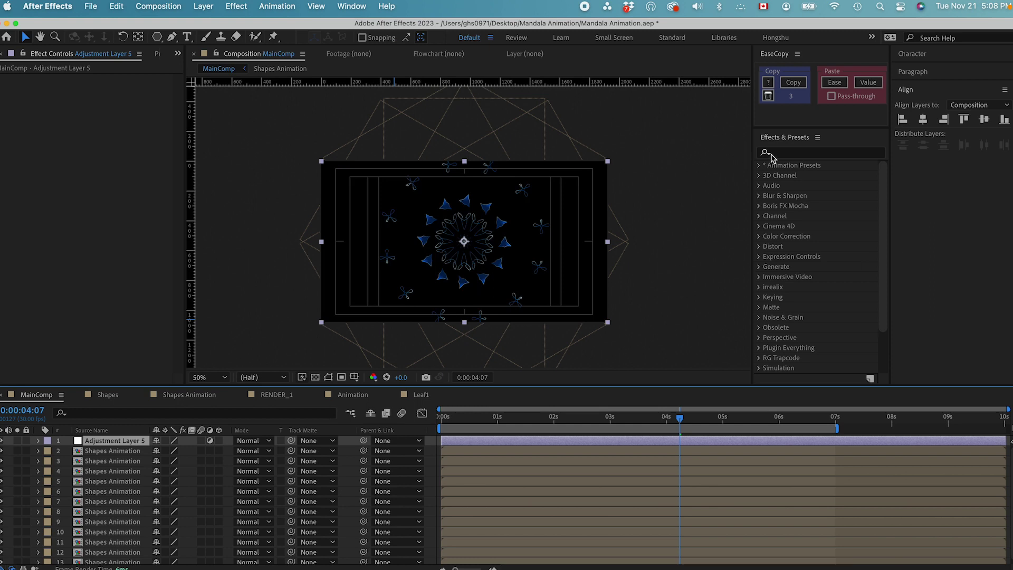
pyautogui.click(799, 152)
pyautogui.write('deep')
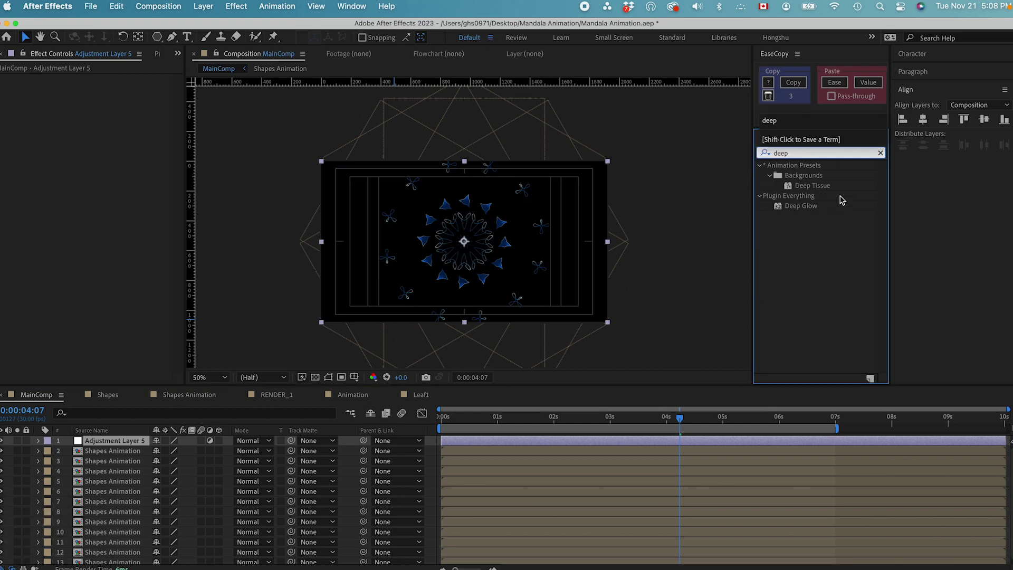
pyautogui.doubleClick(804, 207)
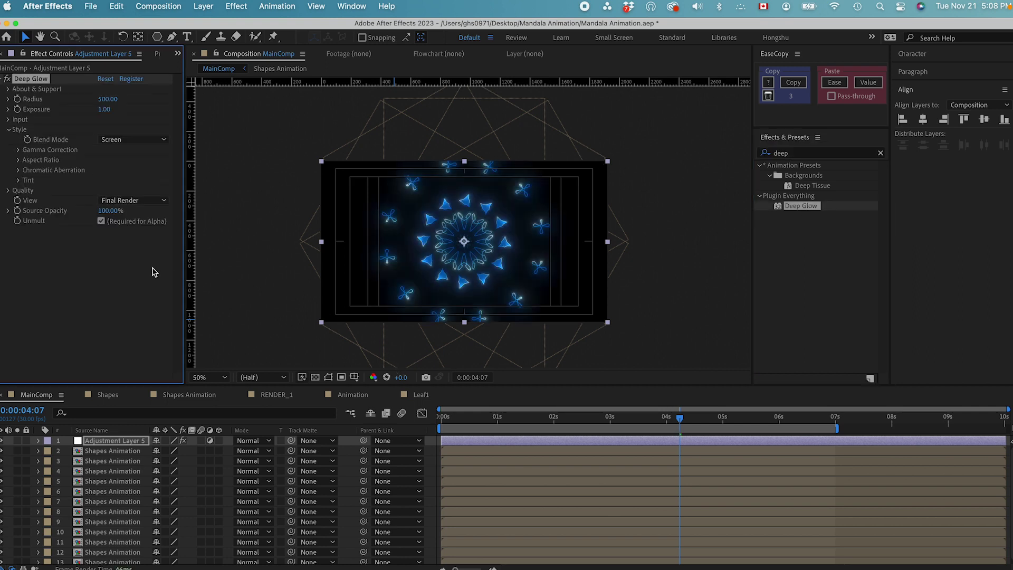
pyautogui.click(152, 280)
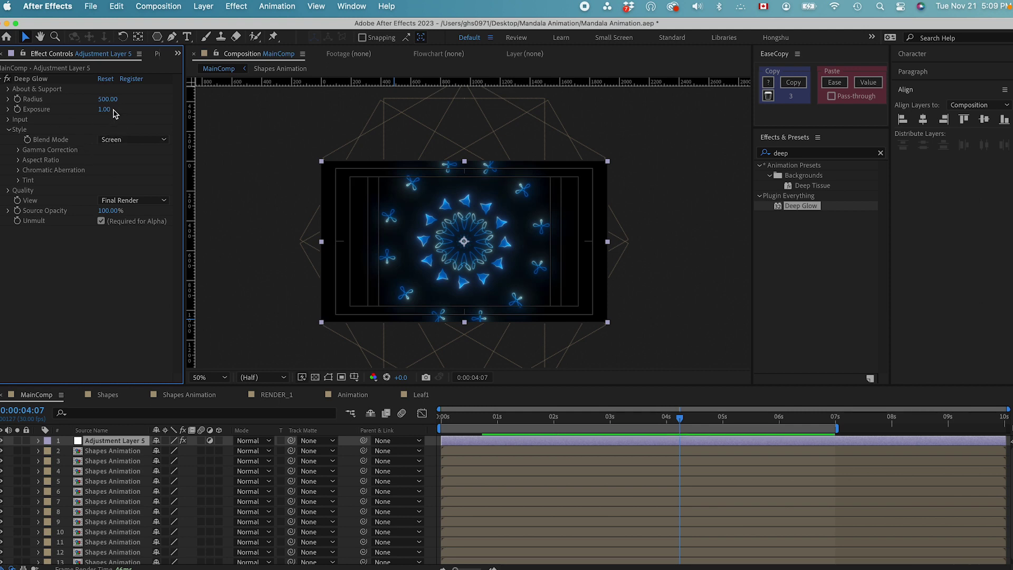
# Play the glowing mandala from the first frame, and apply the Echo effect to the adjustment layer.
pyautogui.click(442, 425)
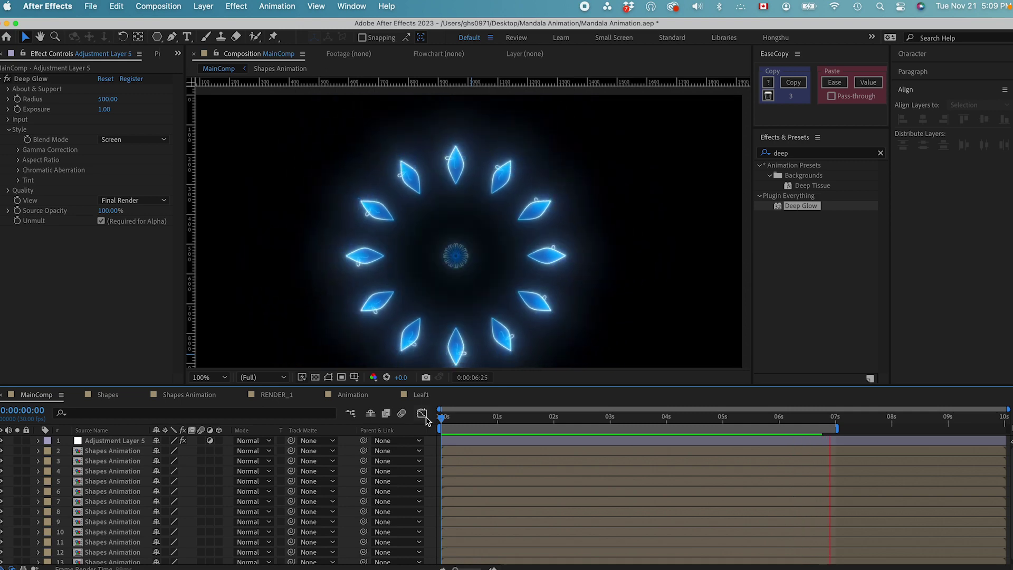
pyautogui.click(155, 322)
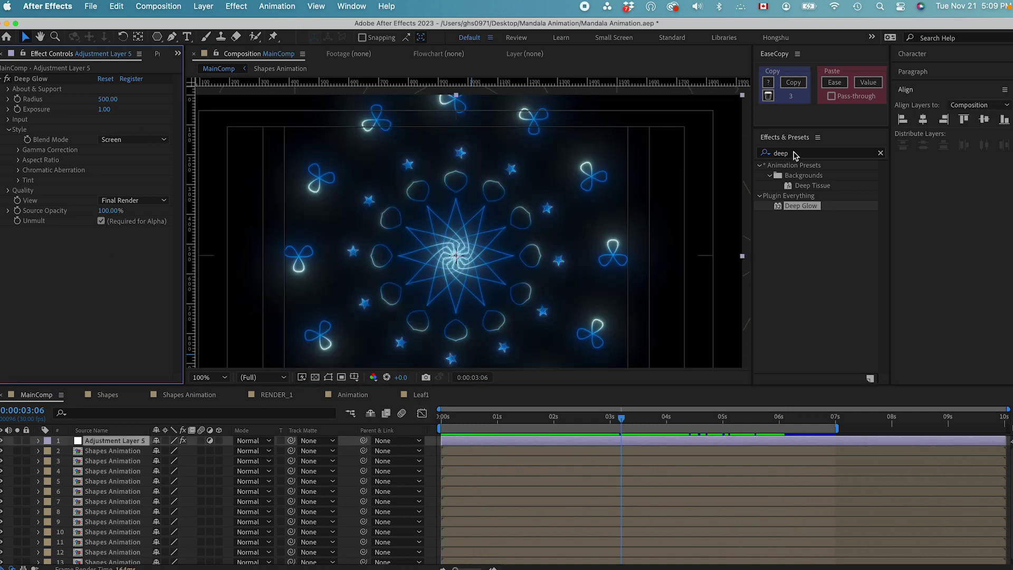
pyautogui.click(795, 153)
pyautogui.write('echo')
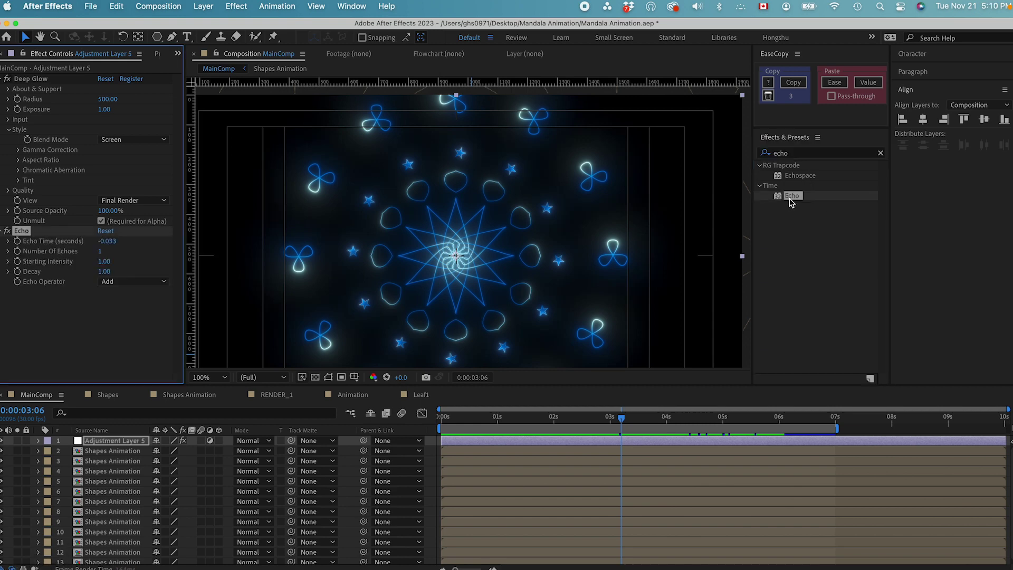
# Move the Echo effect above Deep Glow on the adjustment layer and set its Echo Time to -0.002 seconds.
pyautogui.moveTo(801, 199); pyautogui.dragTo(180, 272)
pyautogui.moveTo(29, 216); pyautogui.dragTo(40, 82)
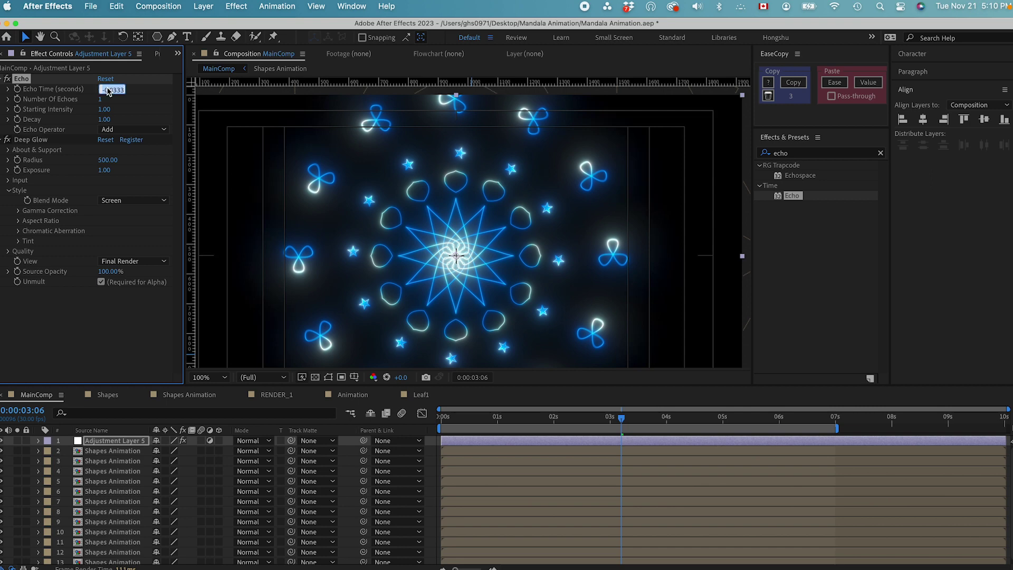
pyautogui.write('-0')
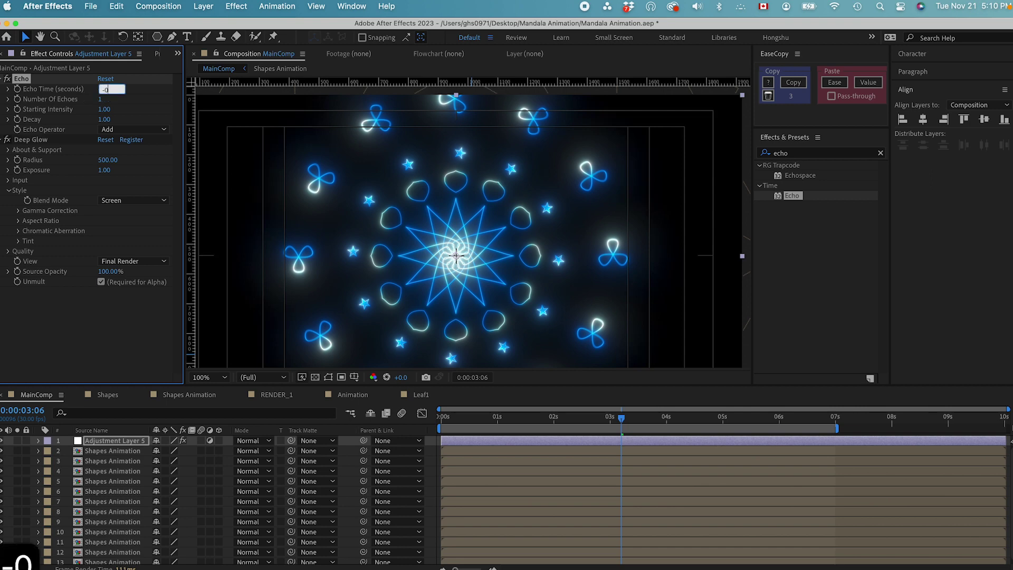
pyautogui.press('BackSpace')
pyautogui.write('0.002')
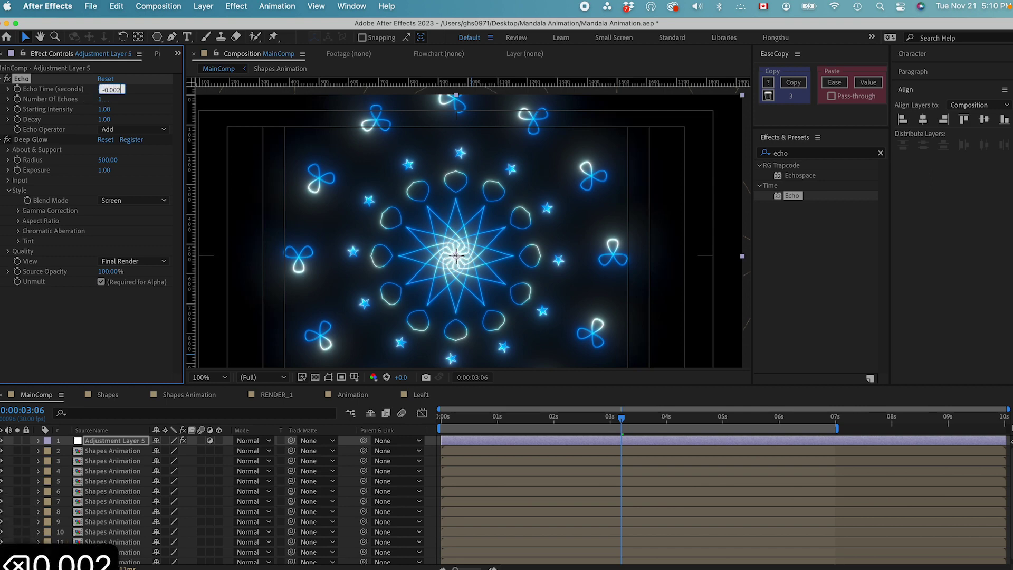
pyautogui.press('Return')
# Set the Echo effect's Number Of Echoes to 8 and its Decay to 0.50.
pyautogui.click(102, 100)
pyautogui.write('8')
pyautogui.click(154, 107)
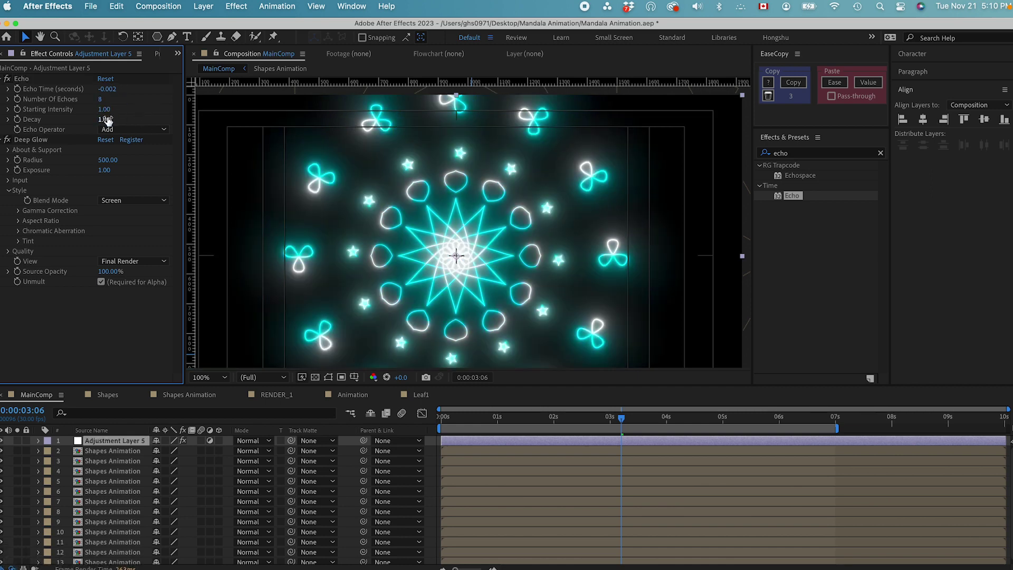
pyautogui.click(138, 109)
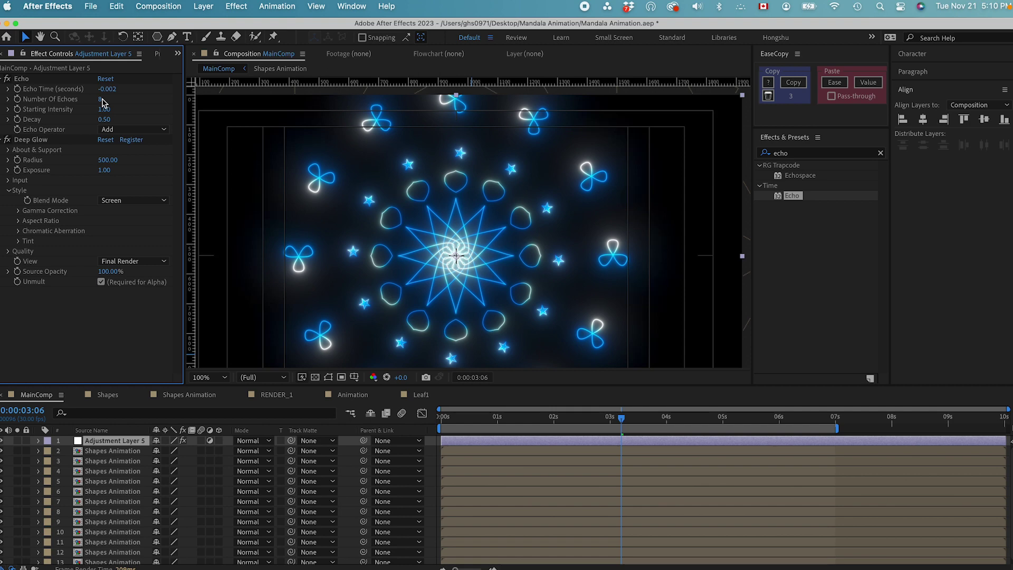
# Reduce the Echo effect's Number Of Echoes to 6.
pyautogui.click(100, 100)
pyautogui.write('6')
pyautogui.click(130, 104)
# Play the mandala from the first frame to check the echo, and keep Add as the Echo Operator.
pyautogui.press('space')
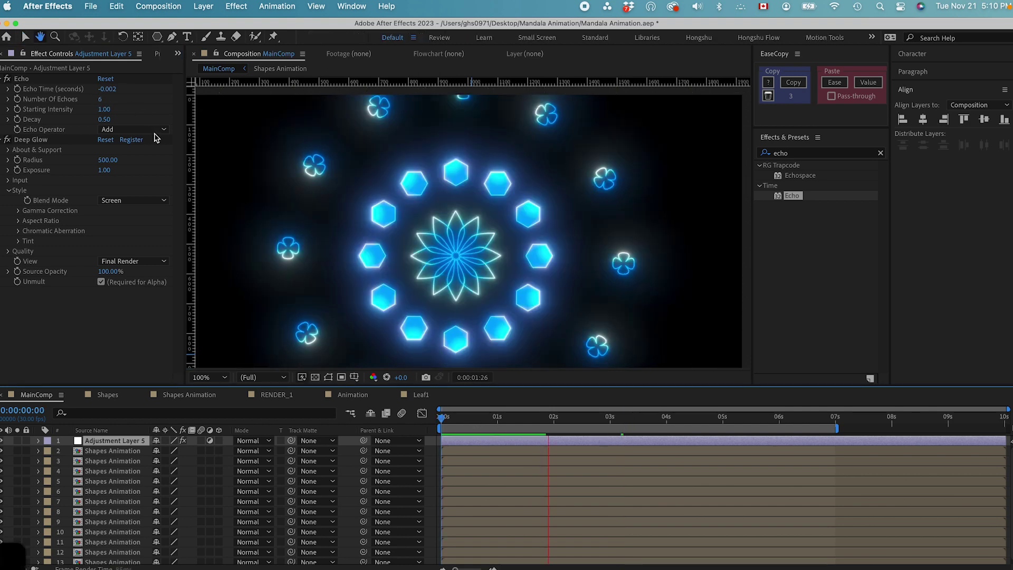
pyautogui.click(147, 130)
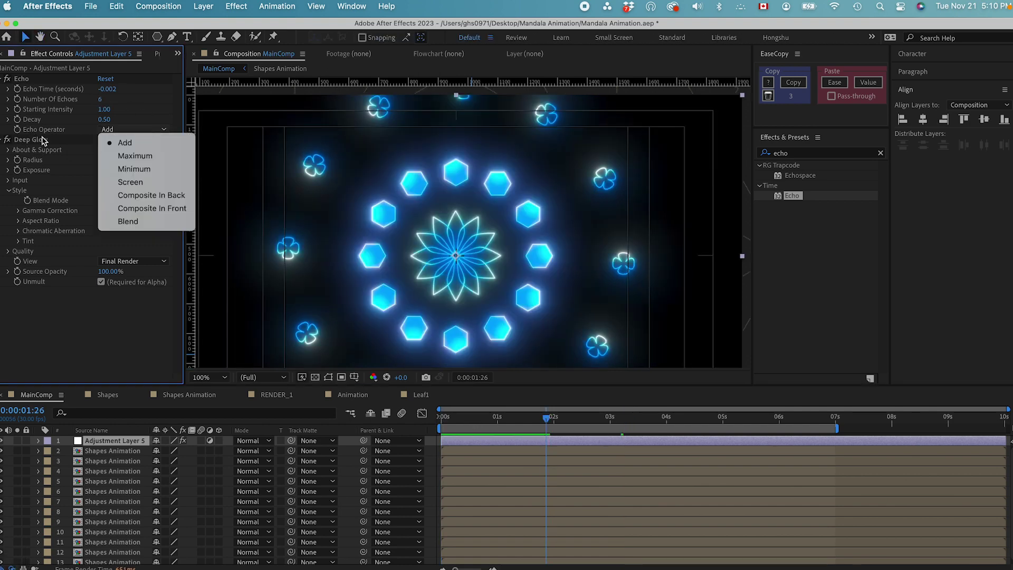
pyautogui.click(125, 142)
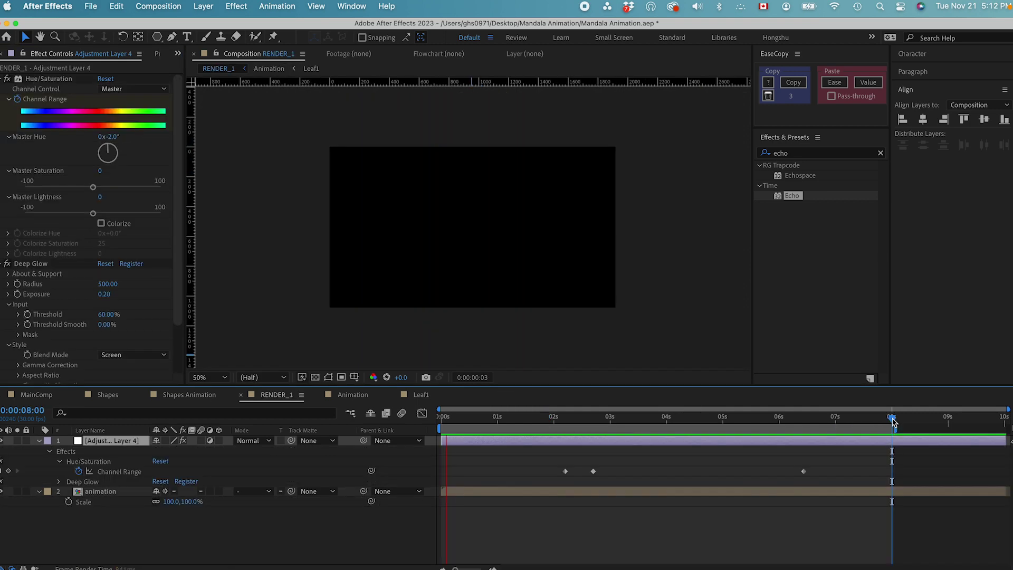